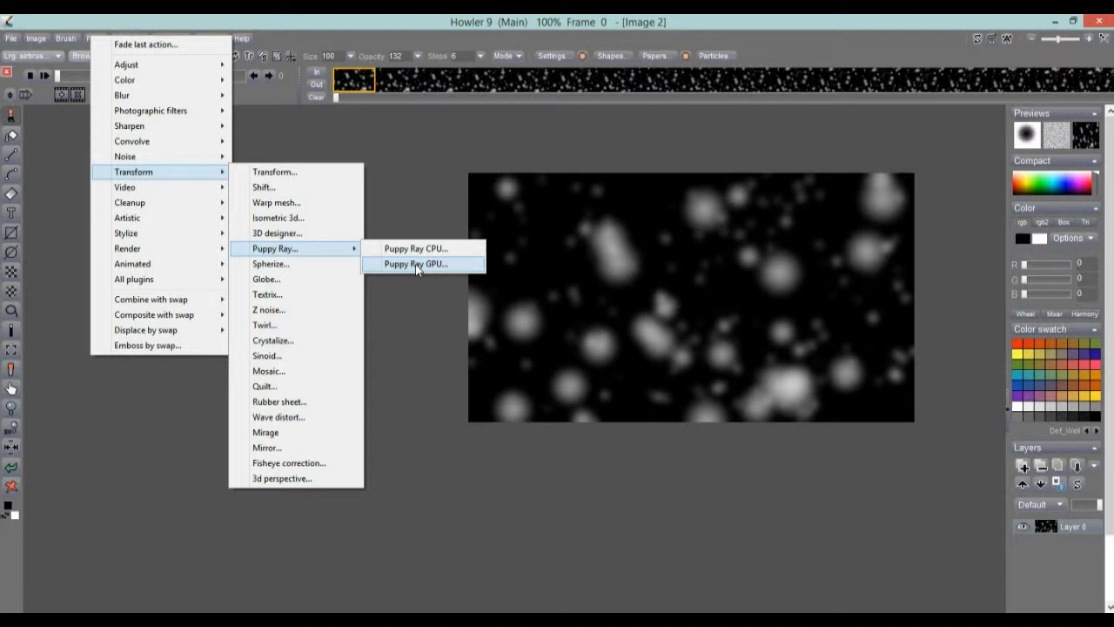
Launch Puppy Ray GPU from Filter > Transform on the blurred-dots snow image.
click(417, 266)
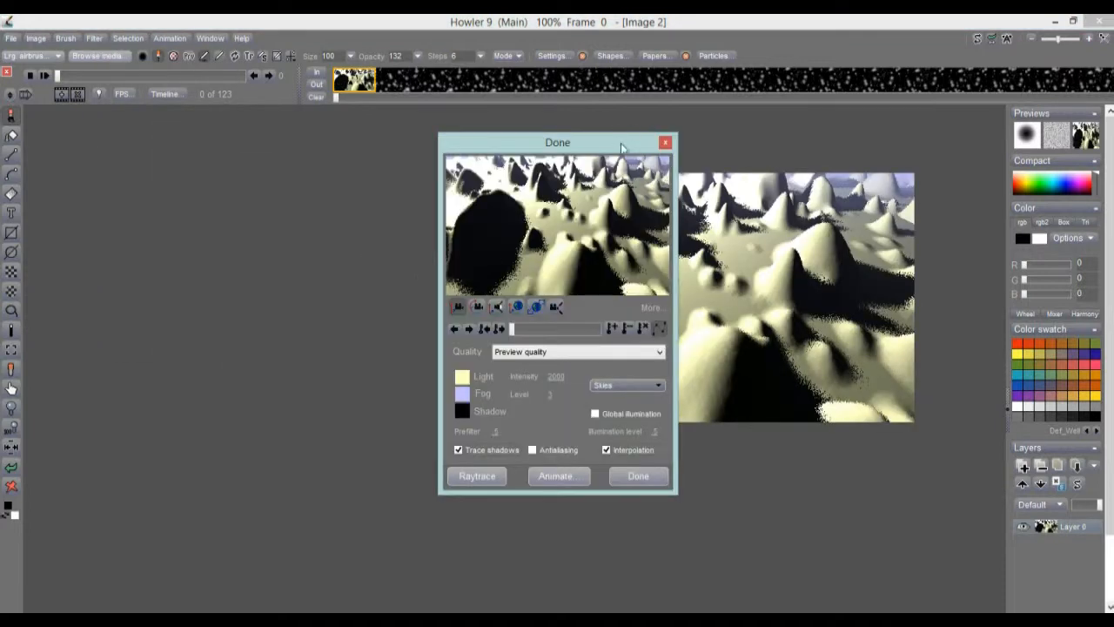
Move the dialog aside, preview the last frame, and try Global illumination on then off.
drag(613, 151, 265, 175)
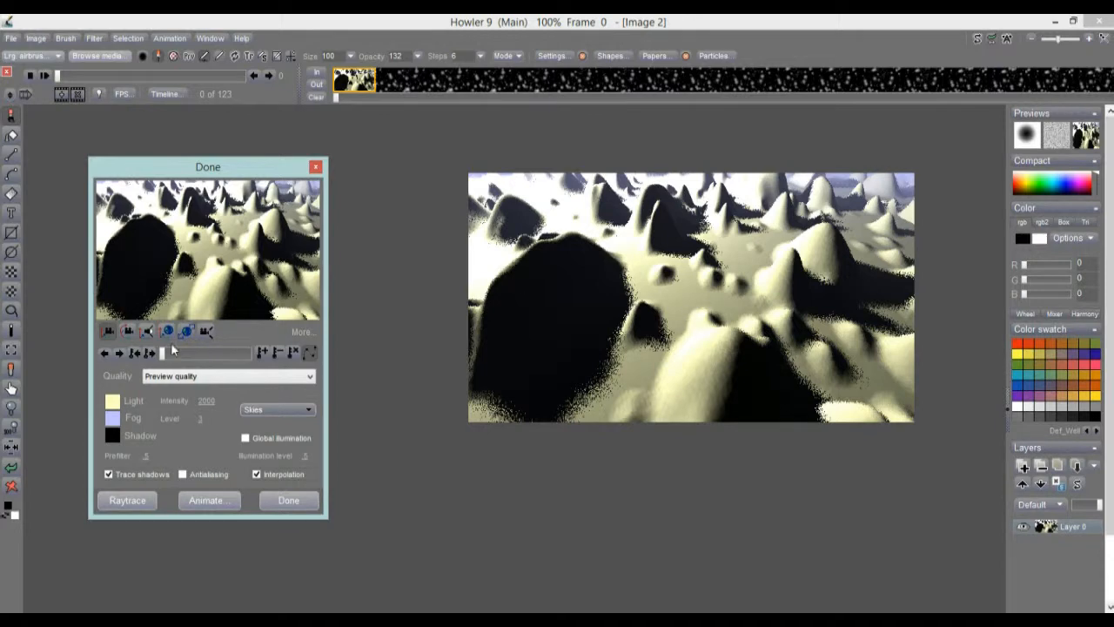
drag(167, 349, 286, 366)
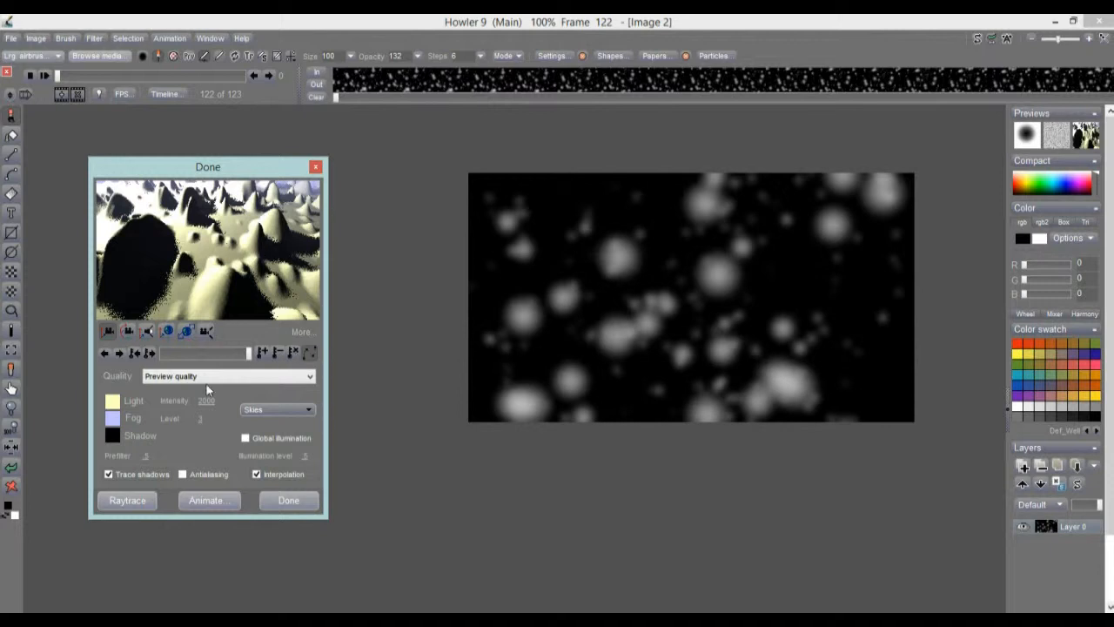
click(244, 438)
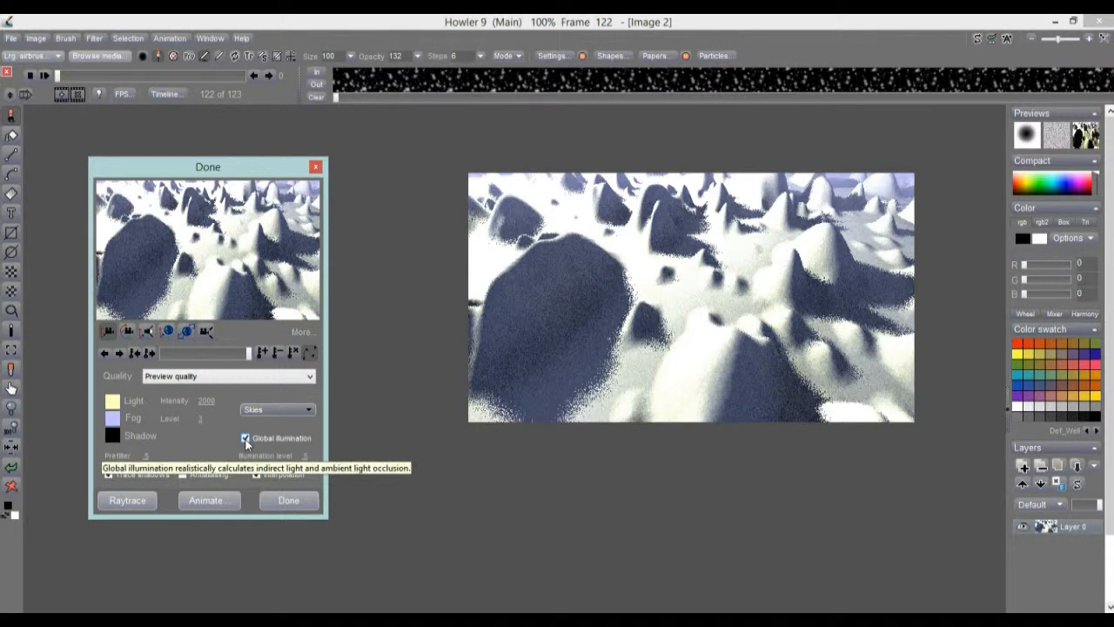
click(245, 437)
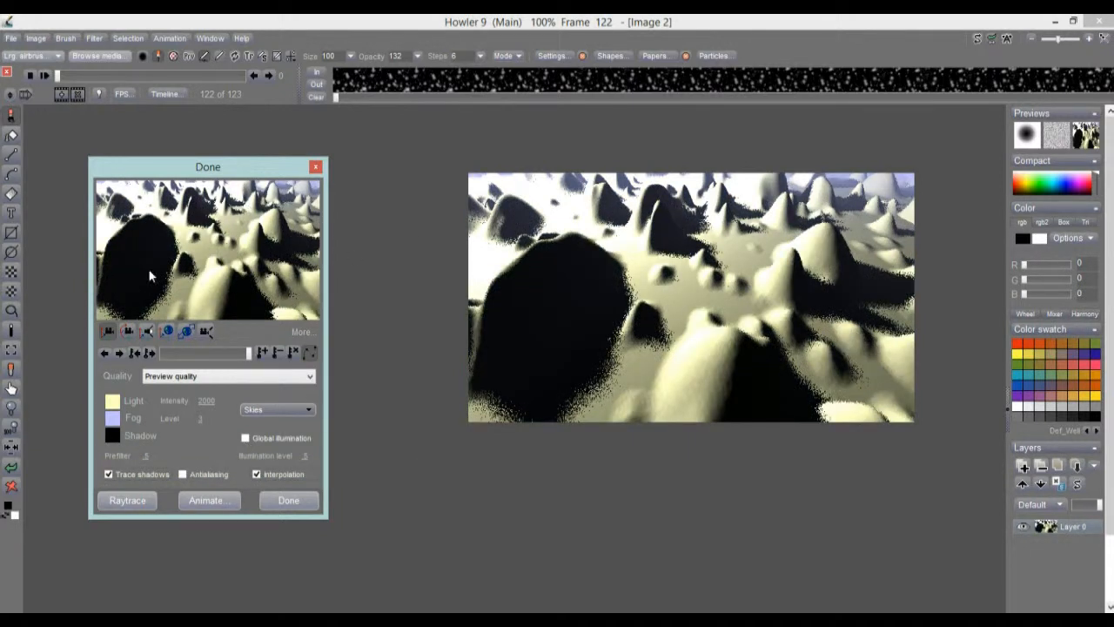
drag(248, 353, 215, 355)
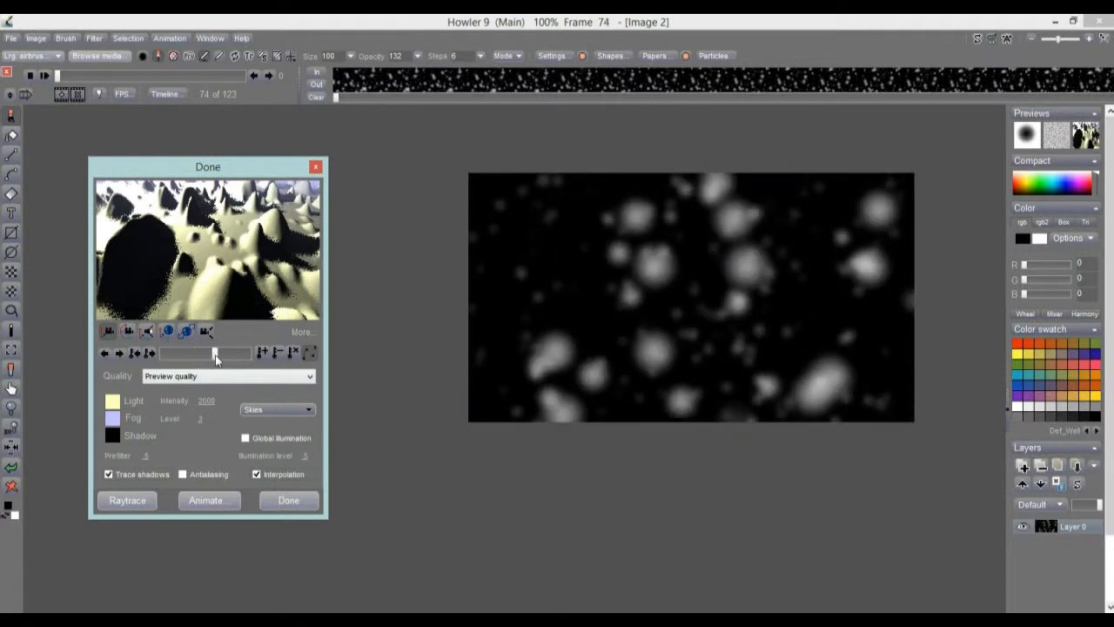
Bring the camera closer and tilt it up to reveal the sky, previewing frame 105.
drag(202, 266, 177, 293)
click(125, 333)
drag(215, 354, 190, 355)
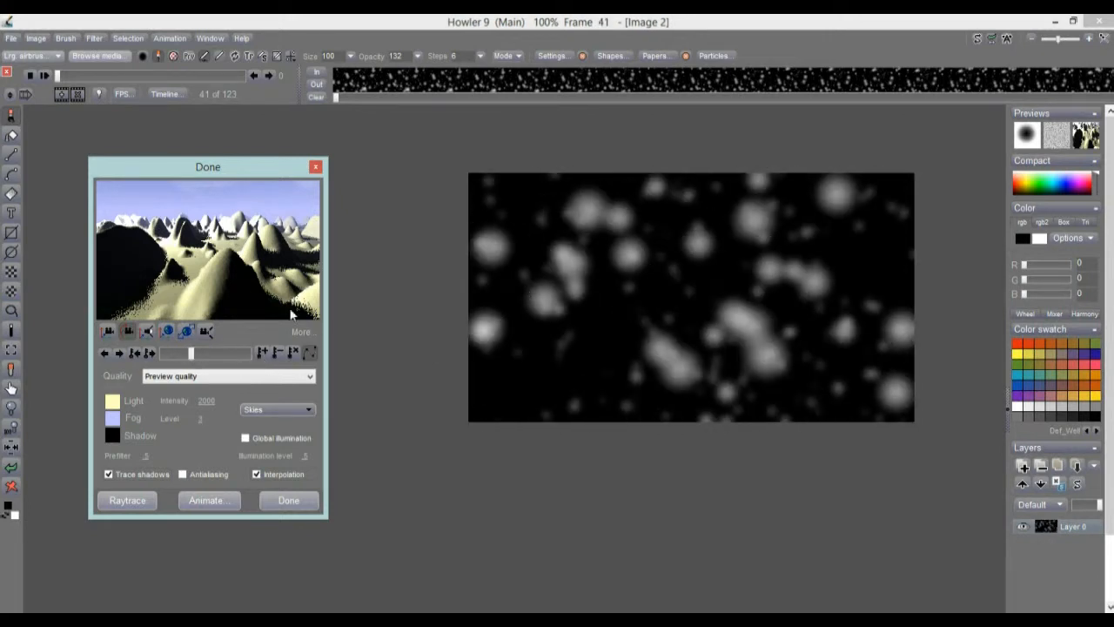
Enable Global illumination and scrub first to last frame, settling at frame 61 of 123.
drag(207, 355, 265, 356)
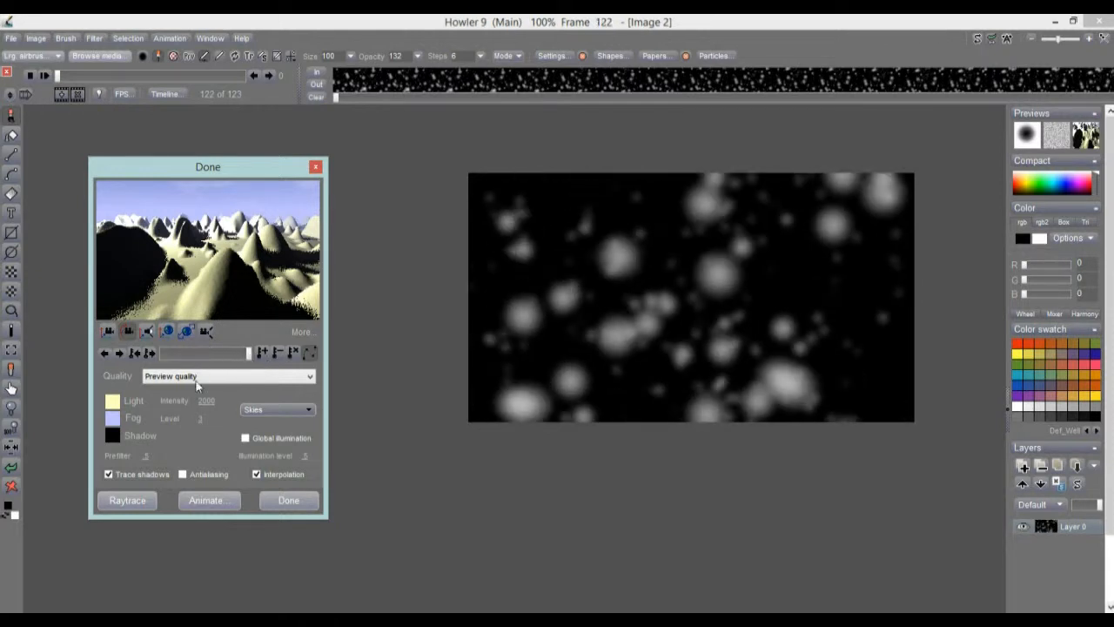
click(245, 439)
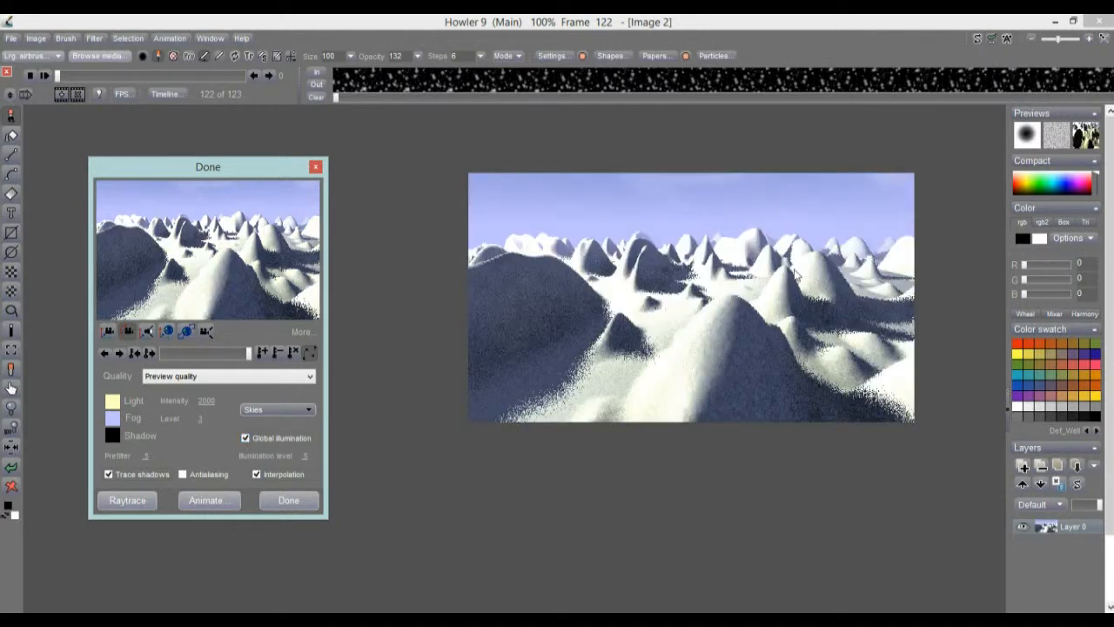
drag(249, 354, 275, 349)
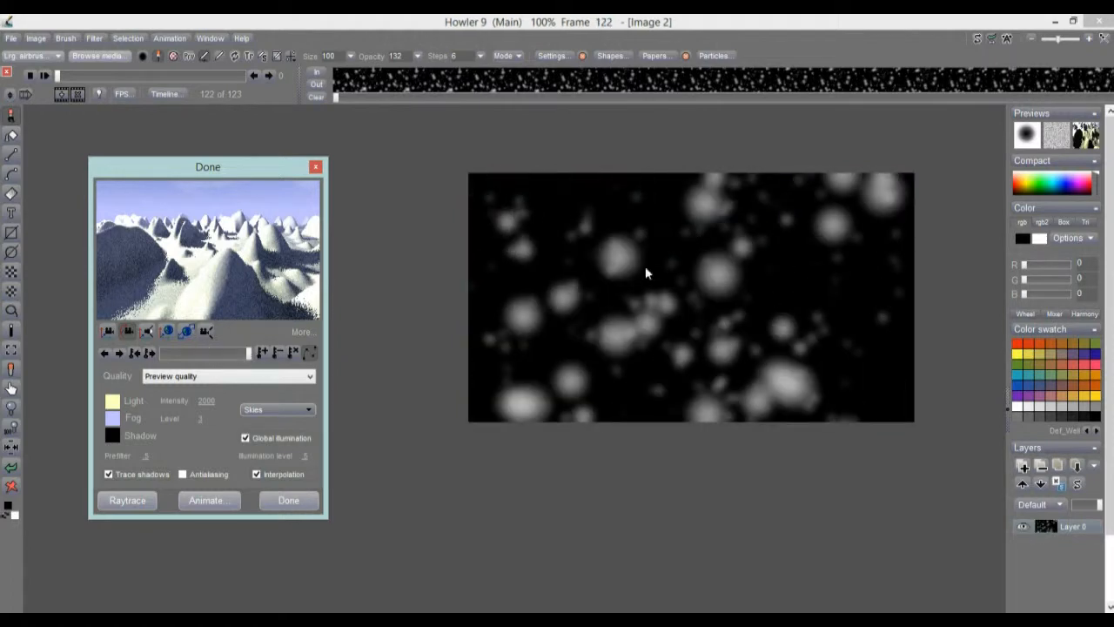
drag(251, 354, 199, 355)
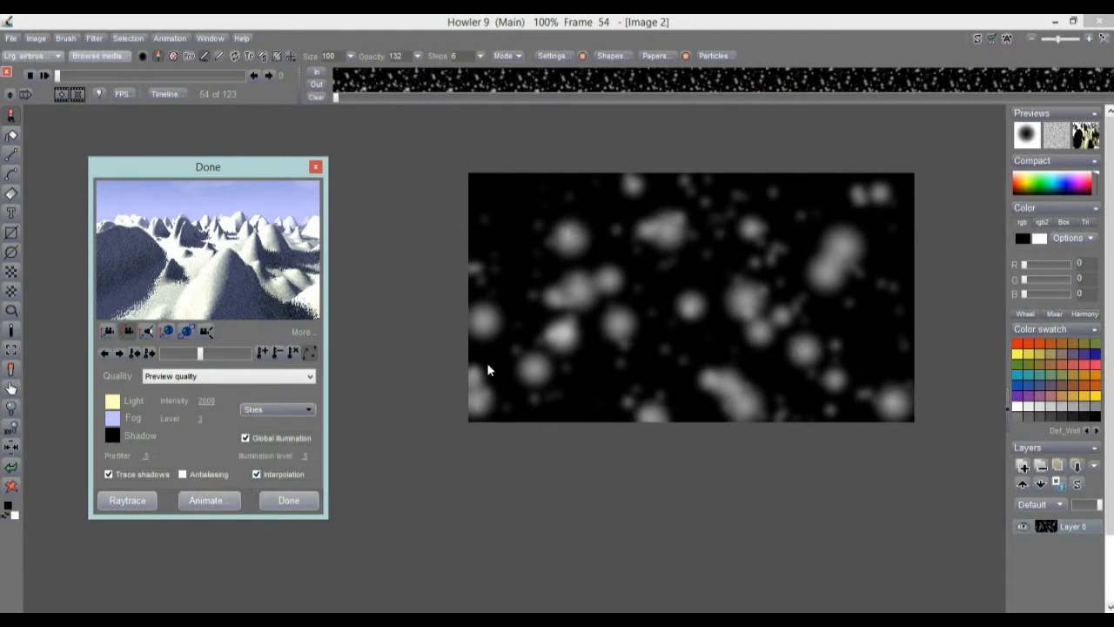
drag(188, 355, 253, 355)
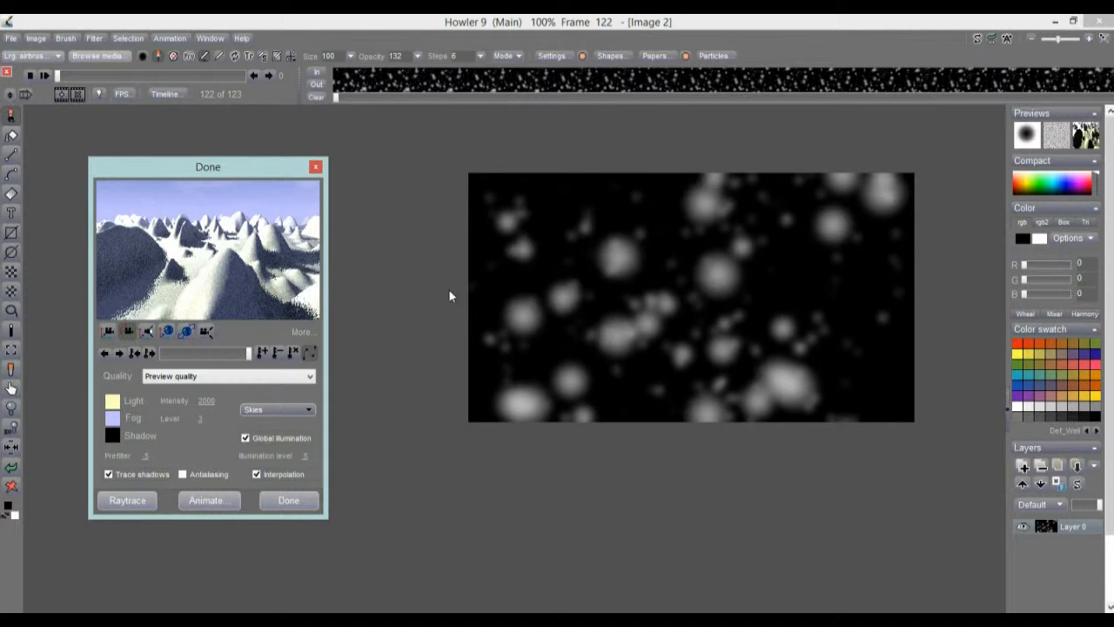
click(206, 353)
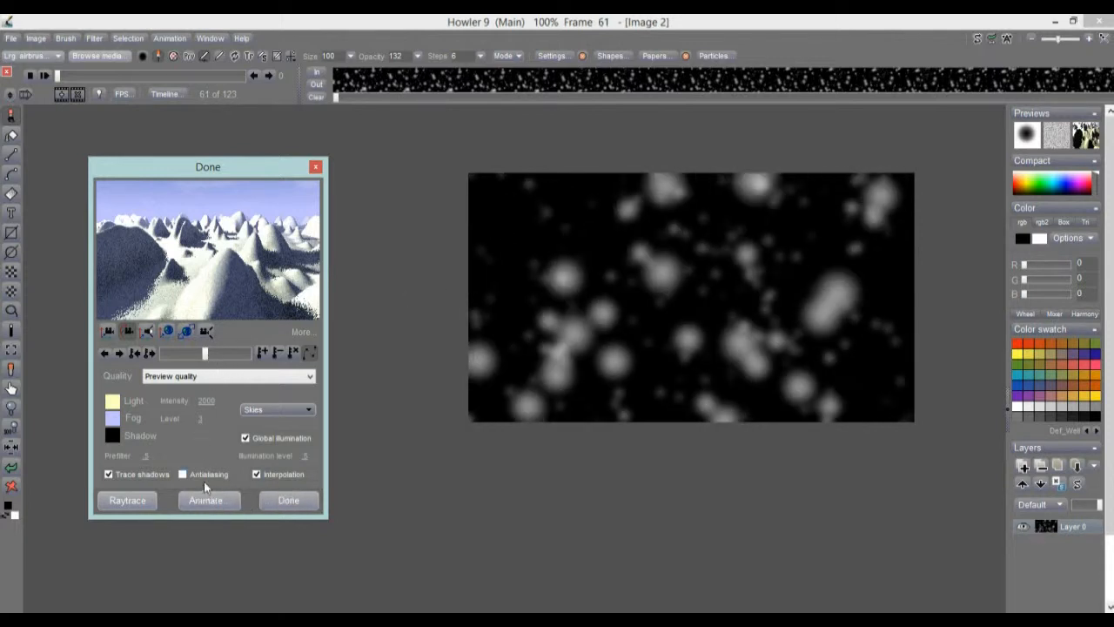
Expand the render settings and enable Animate each frame, accepting the preview-frames caution.
click(302, 332)
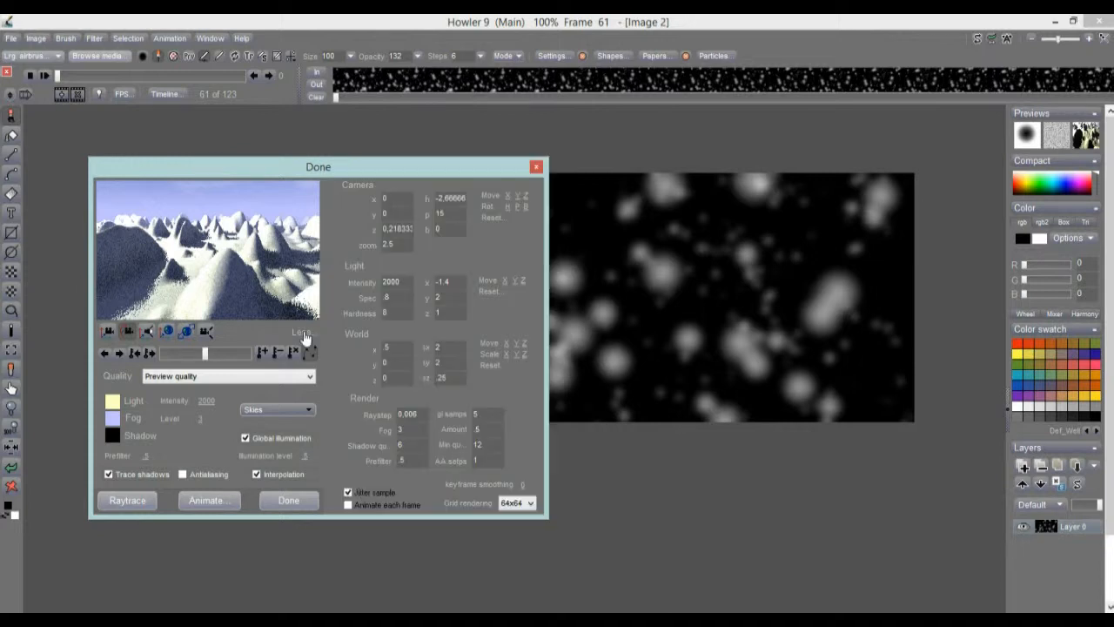
drag(254, 173, 221, 141)
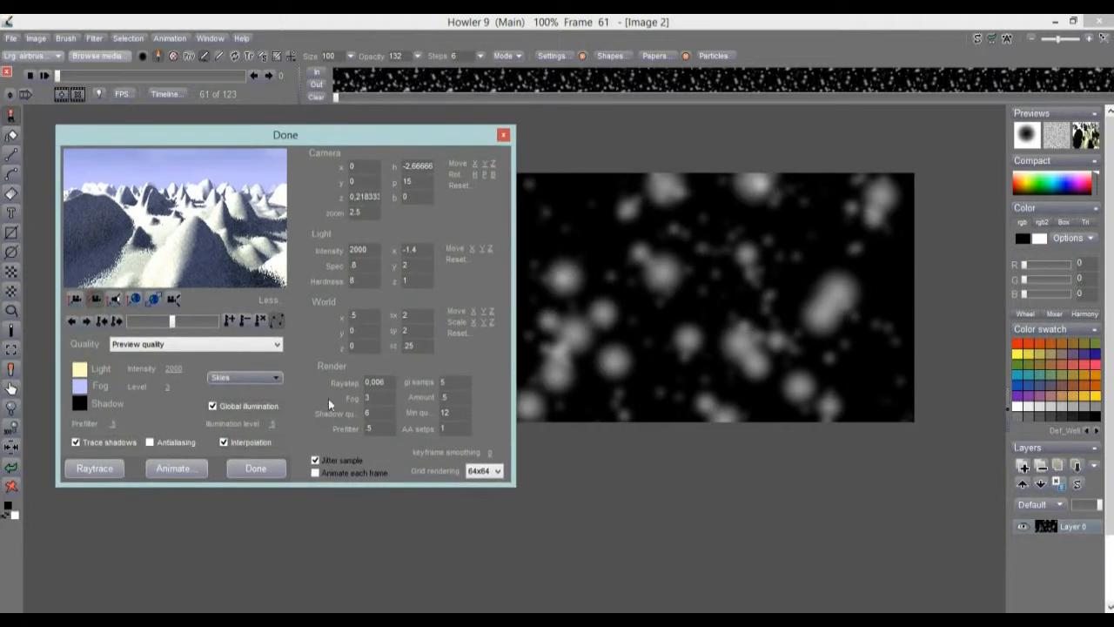
click(318, 475)
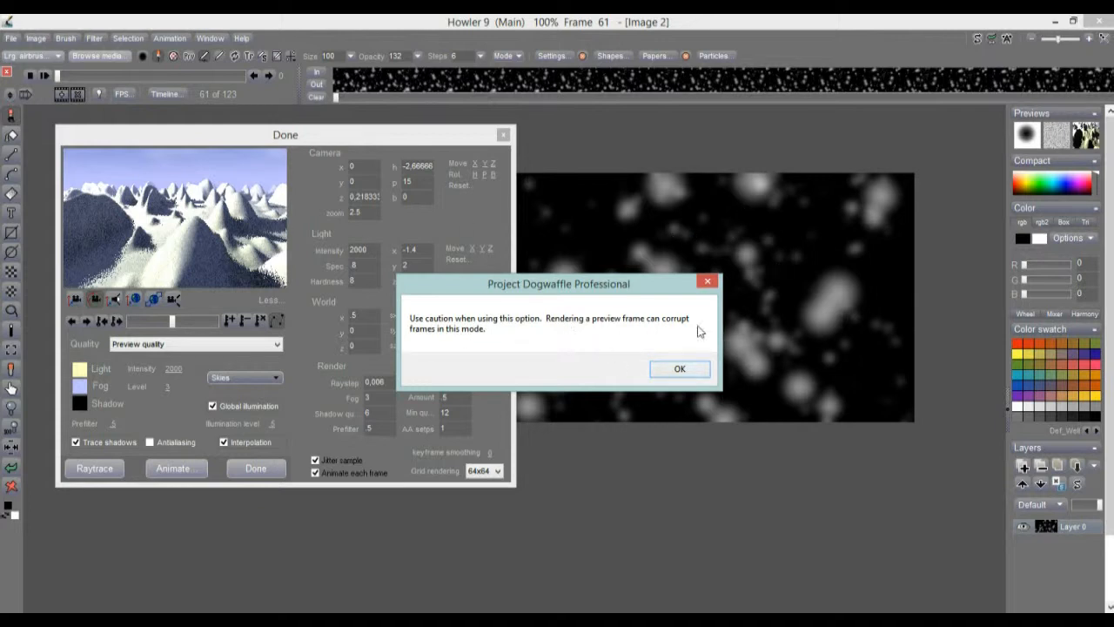
click(682, 371)
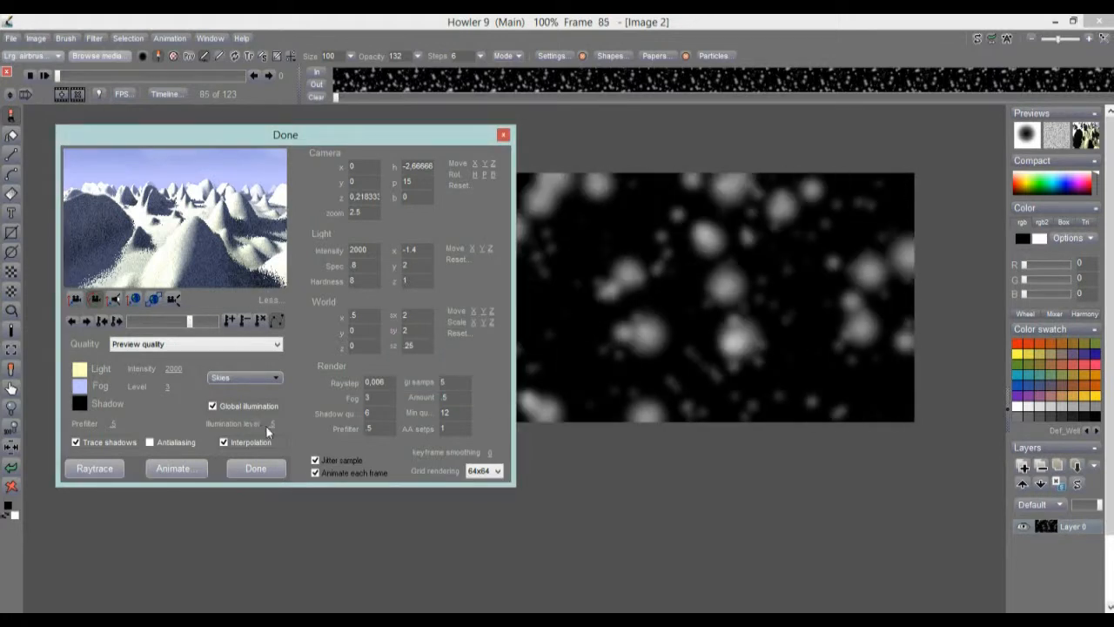
Set Illumination level to 0,6 and shift the camera sideways to x 0.67.
drag(275, 428, 300, 427)
mouse_move(190, 323)
mouse_down()
mouse_move(200, 323)
mouse_move(150, 324)
mouse_move(168, 333)
mouse_move(134, 324)
mouse_move(194, 323)
mouse_up()
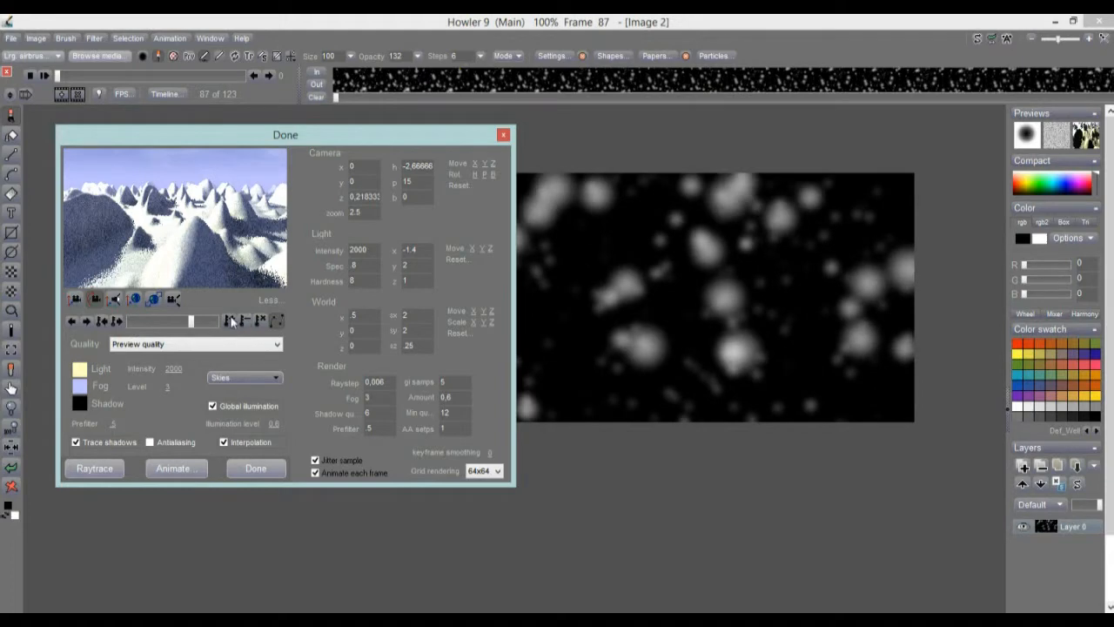
drag(193, 323, 129, 323)
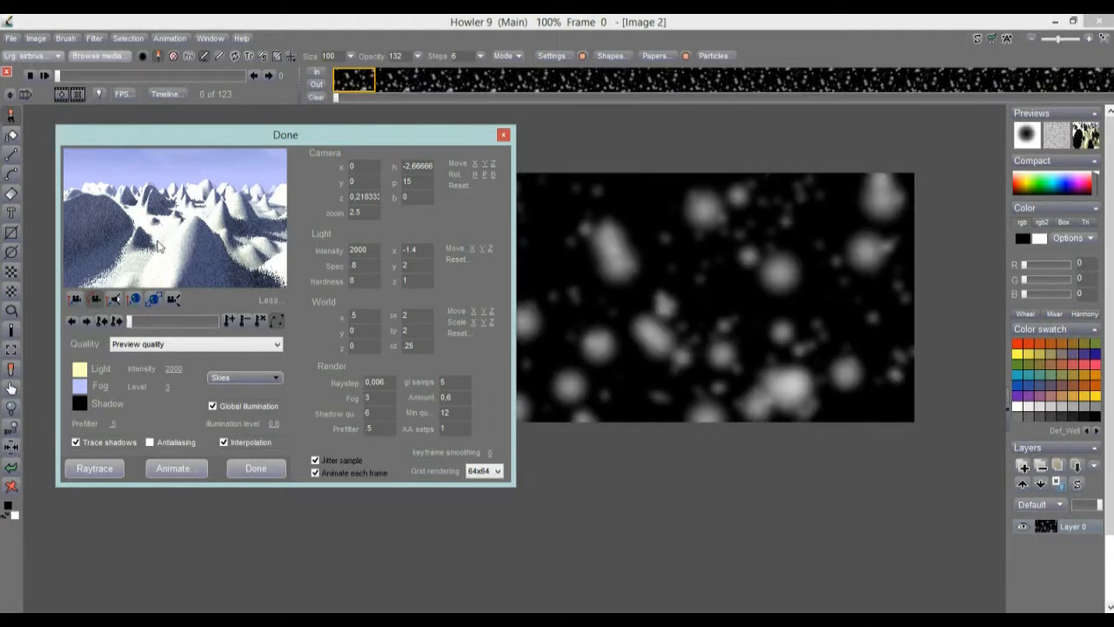
drag(150, 259, 3, 227)
drag(233, 191, 91, 216)
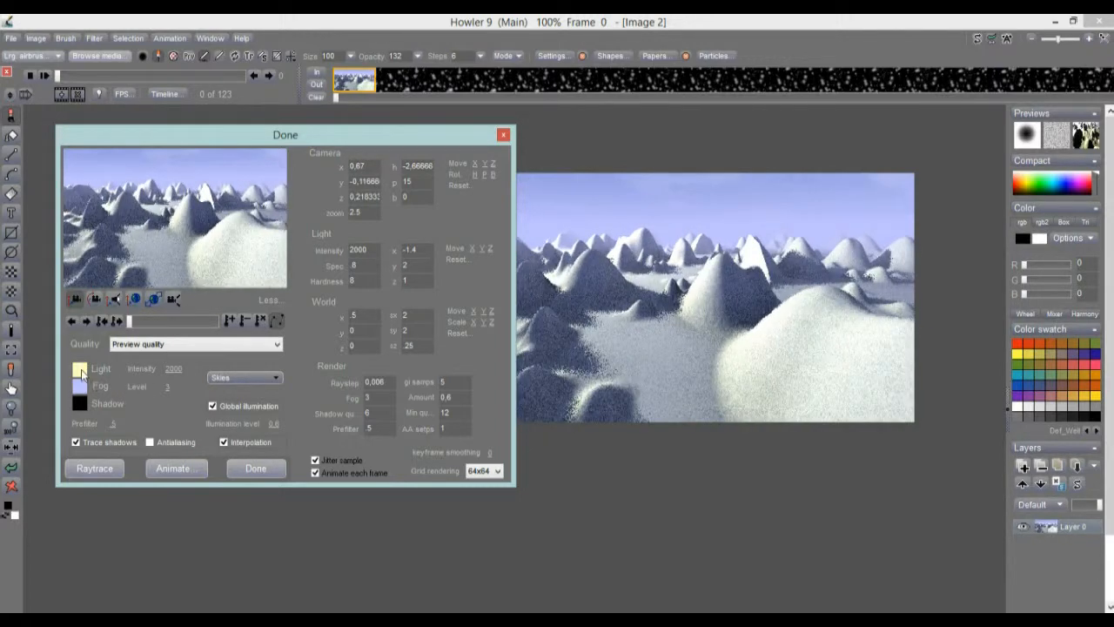
Set the scene light to a brown-orange colour and preview frame 13.
click(80, 371)
drag(553, 315, 573, 338)
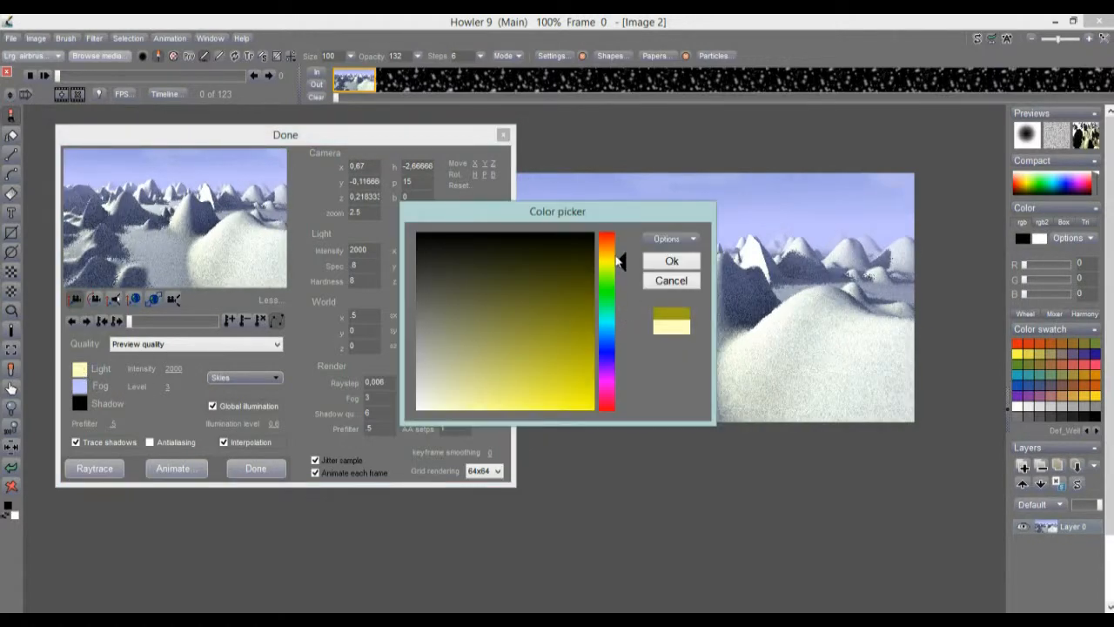
drag(618, 260, 612, 238)
click(562, 310)
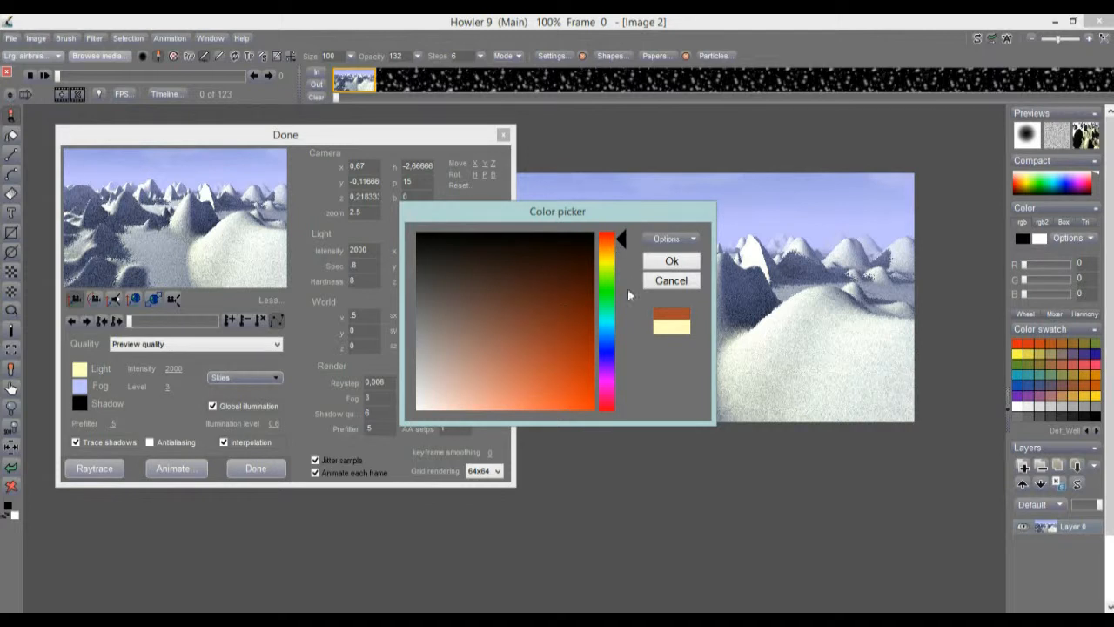
click(671, 261)
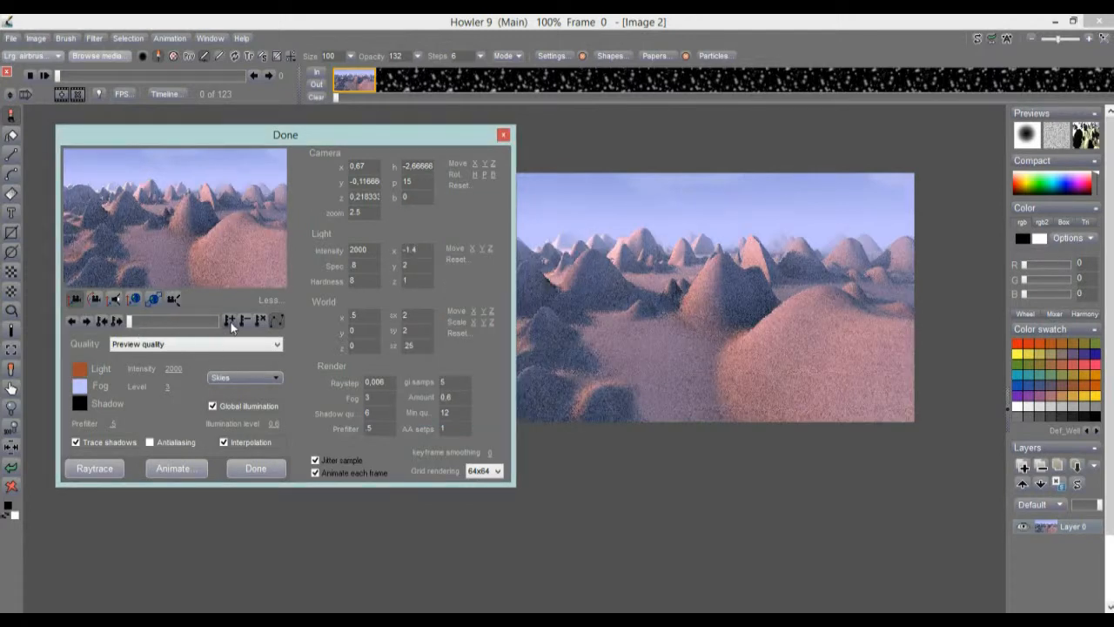
mouse_move(131, 323)
mouse_down()
mouse_move(231, 335)
mouse_move(203, 322)
mouse_move(245, 326)
mouse_move(151, 323)
mouse_up()
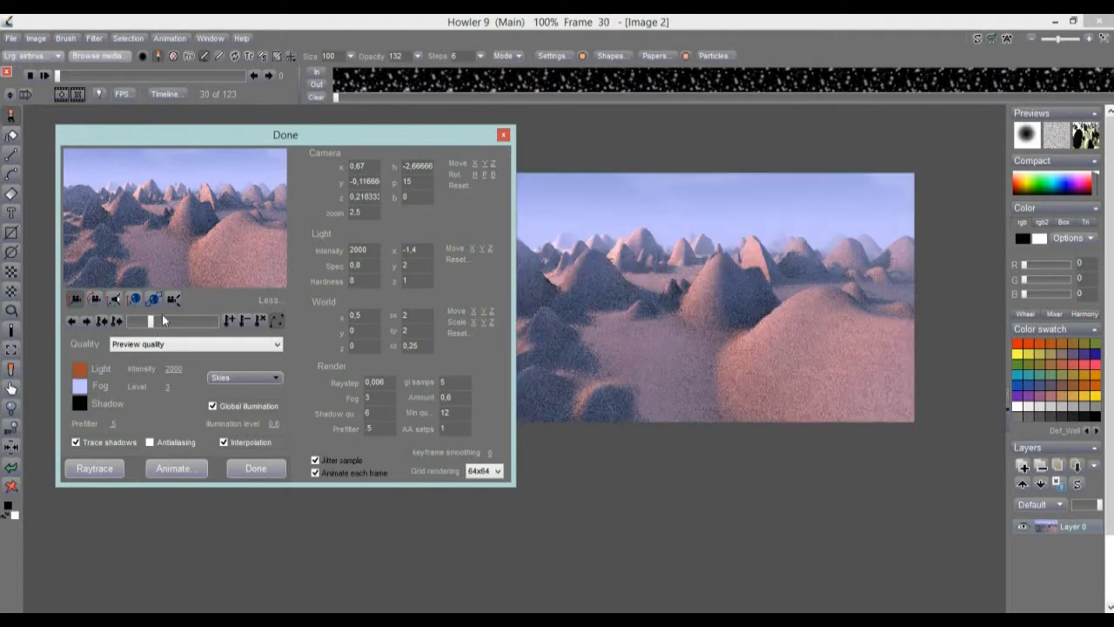
Rotate the camera left and right, then set camera zoom to 1 for a wider view.
drag(229, 212, 93, 252)
drag(76, 207, 317, 288)
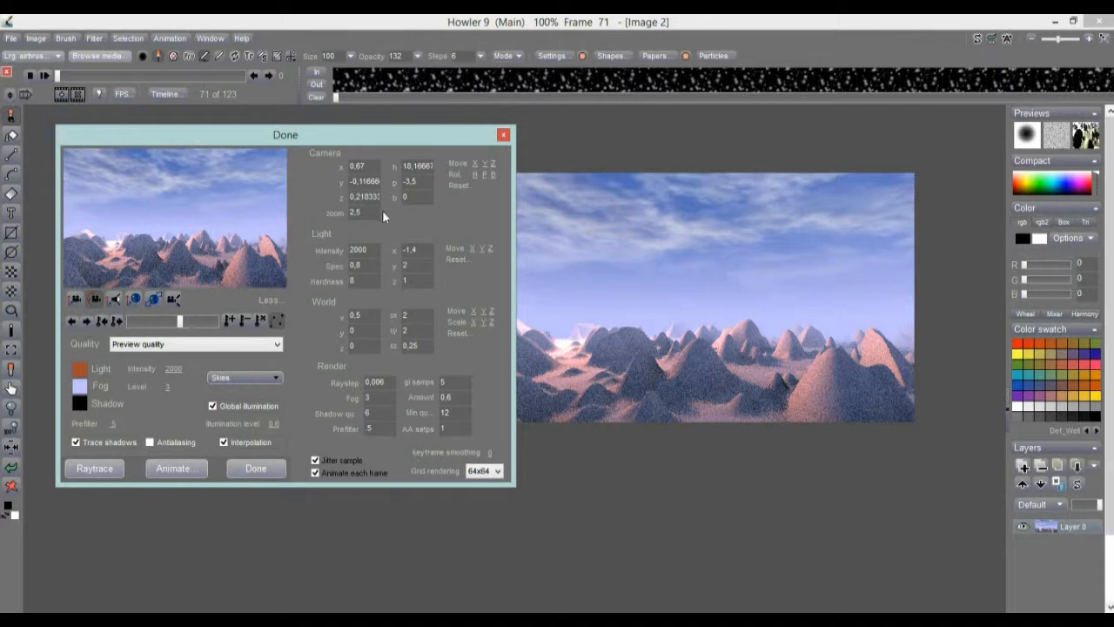
drag(176, 327, 181, 323)
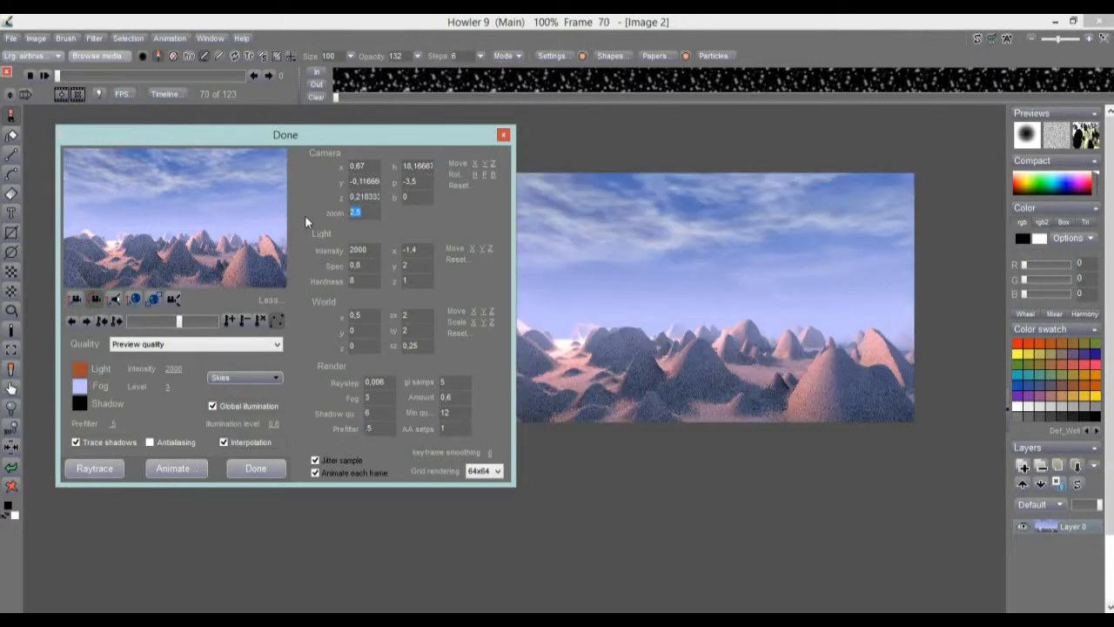
text(1)
key(Return)
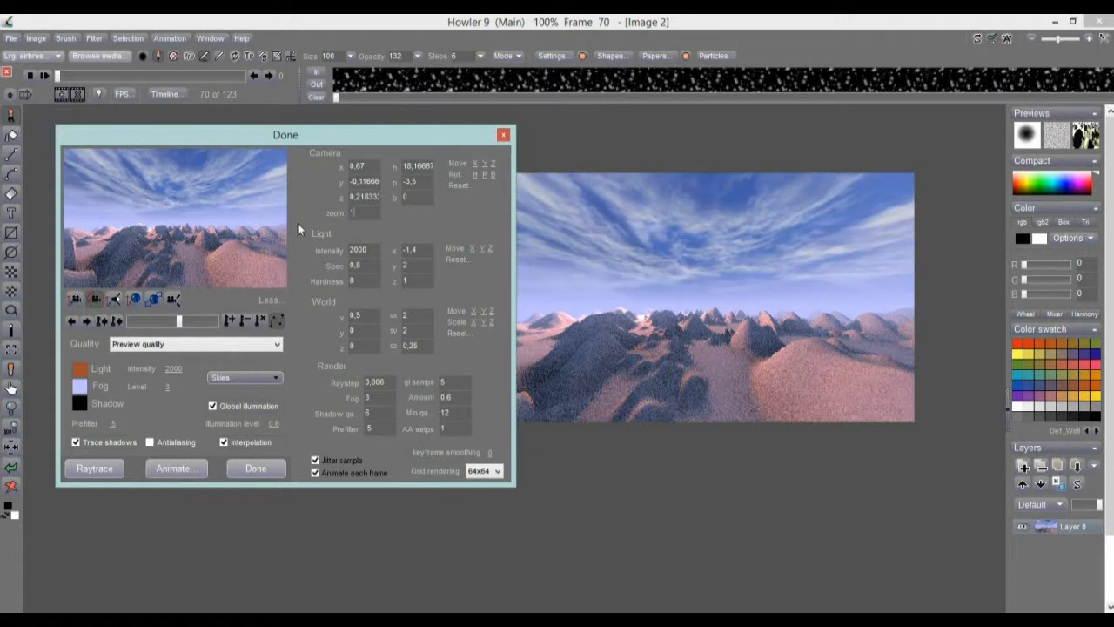
At frame 100, enter 5 and re-aim the camera at nearby peaks, then scrub from frame 44.
click(201, 322)
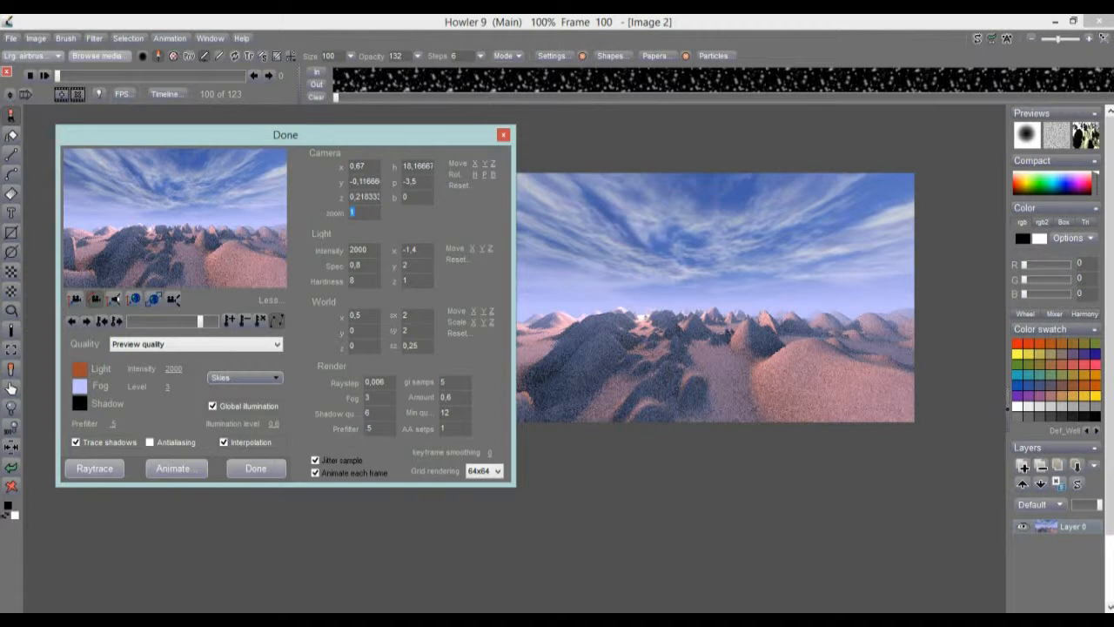
text(5)
drag(185, 273, 177, 206)
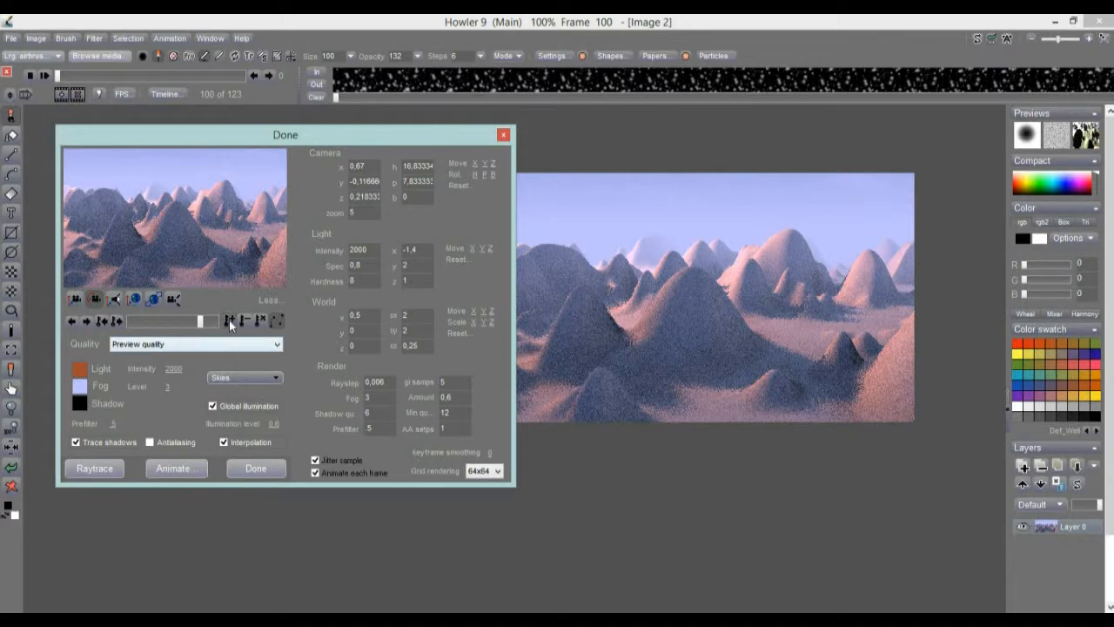
drag(201, 321, 161, 325)
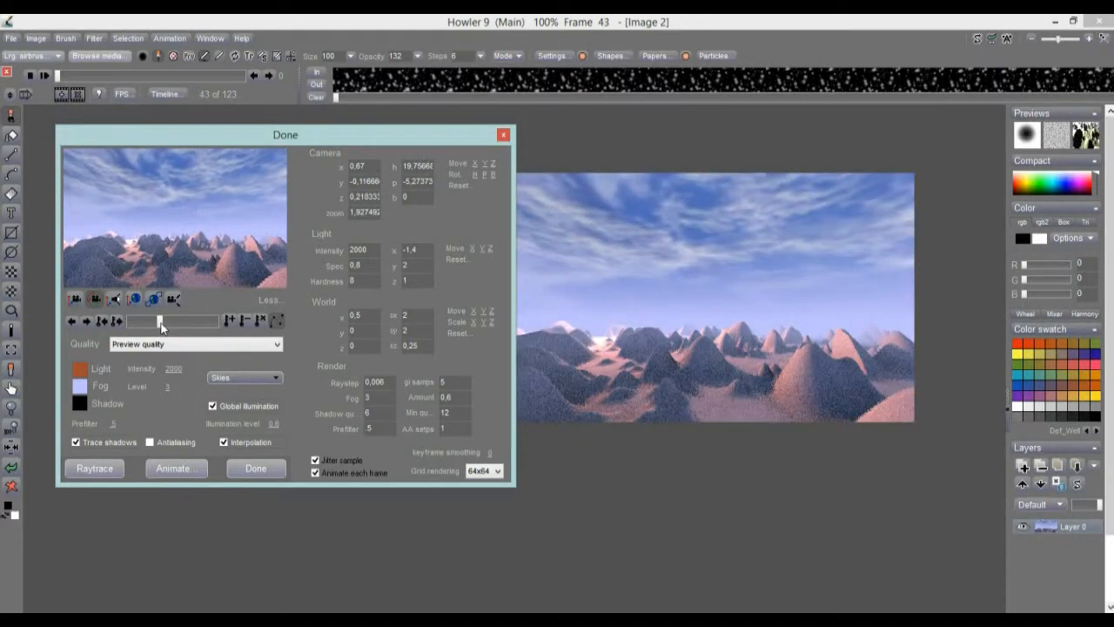
drag(159, 324, 127, 317)
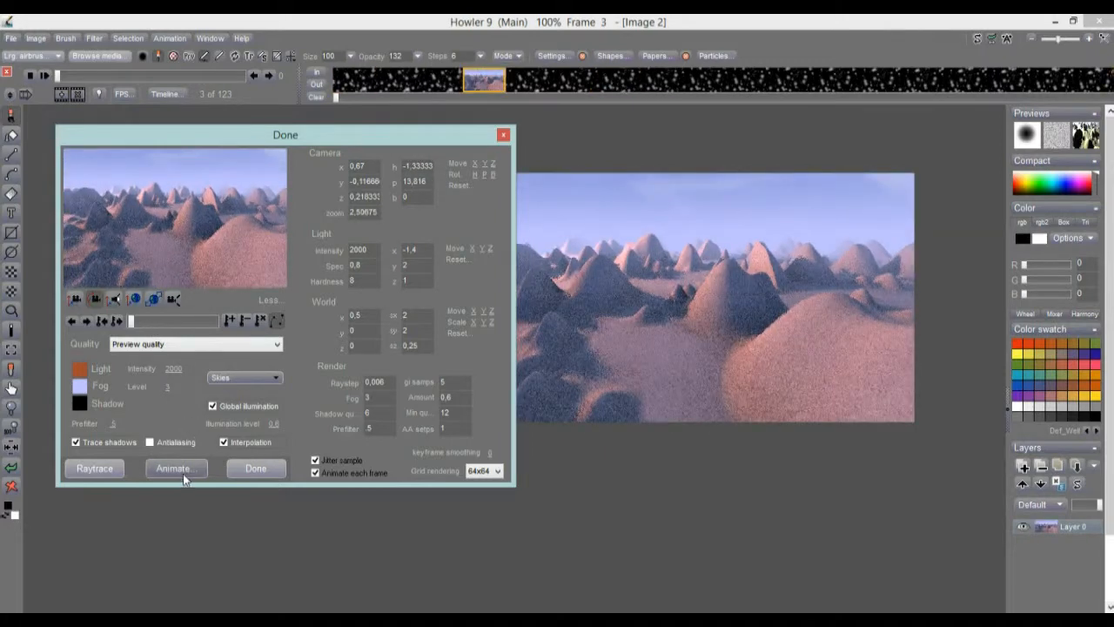
Scrub the preview from frame 13 through 122 and back to frame 30.
click(139, 323)
drag(139, 323, 173, 334)
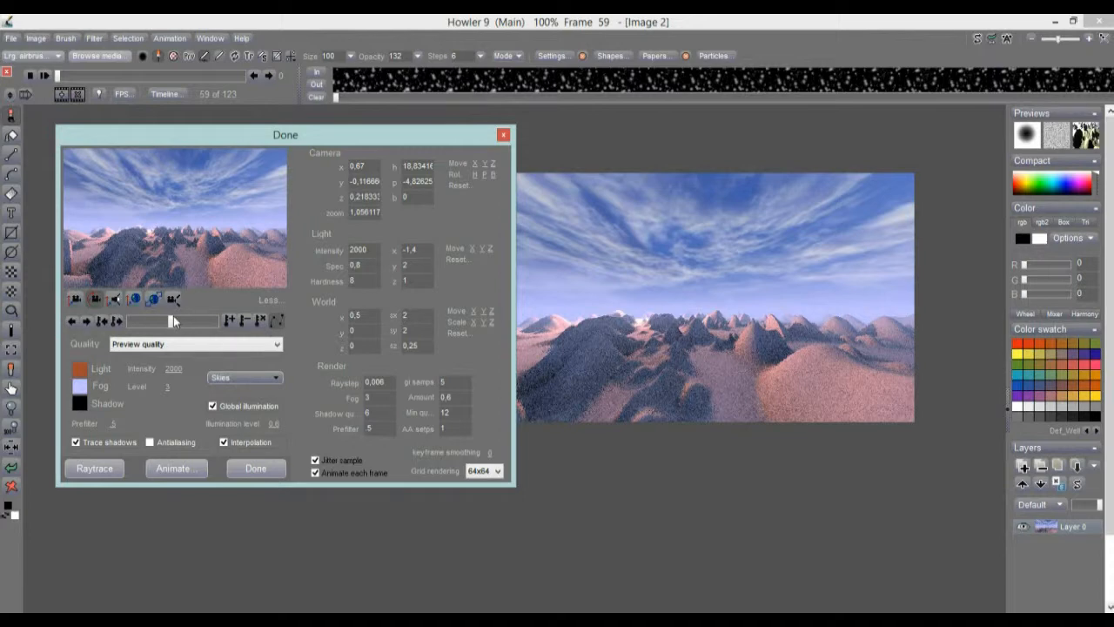
drag(176, 323, 150, 324)
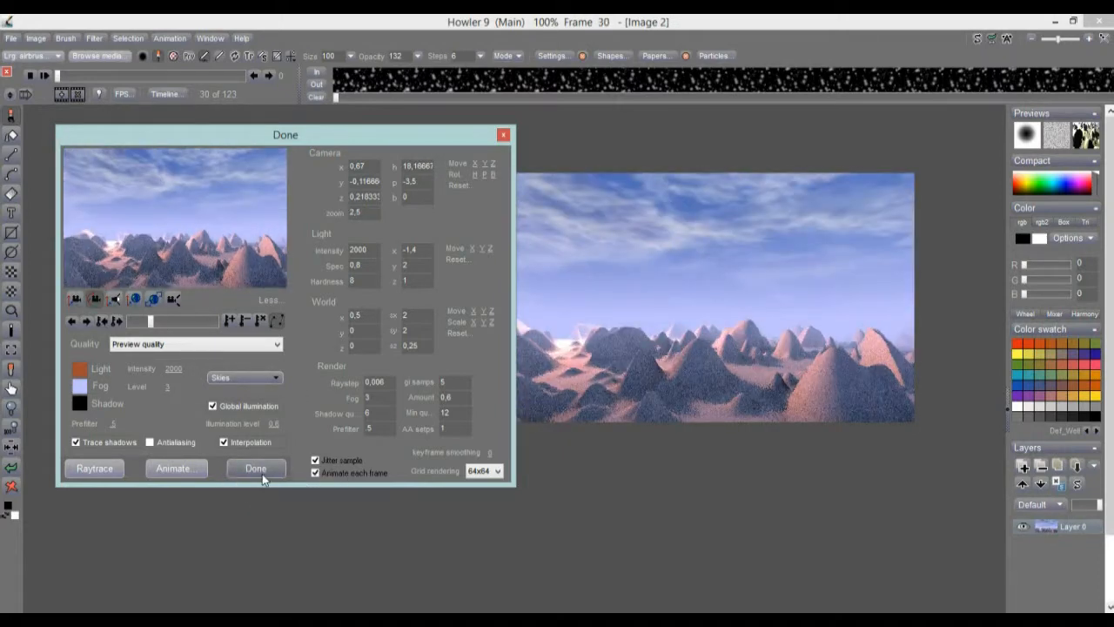
Render all 123 animation frames at High quality.
click(174, 469)
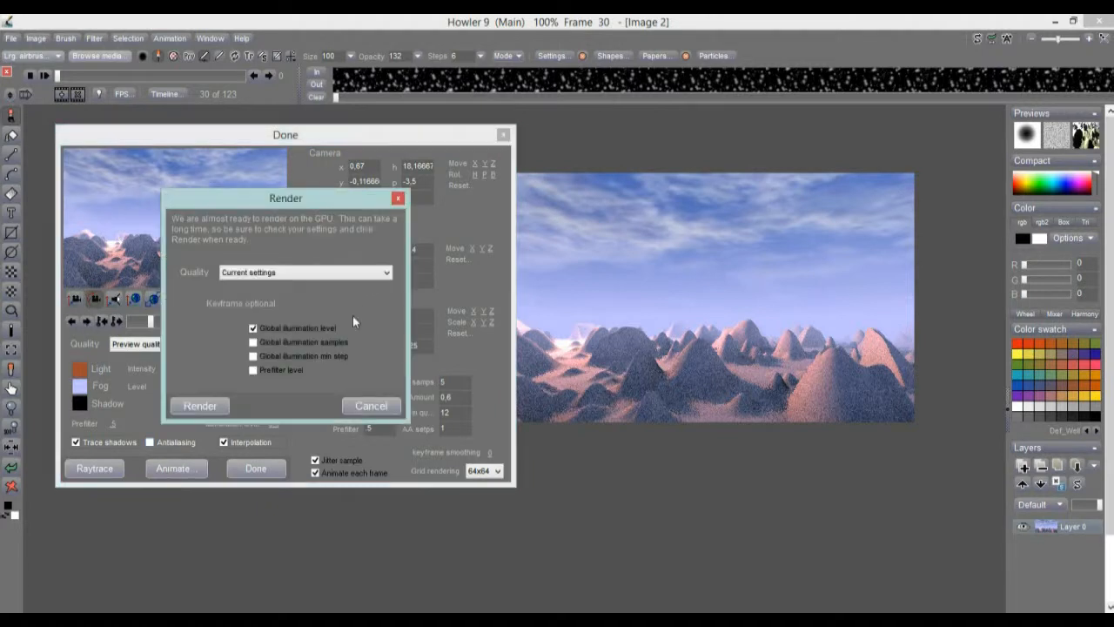
click(267, 275)
click(268, 323)
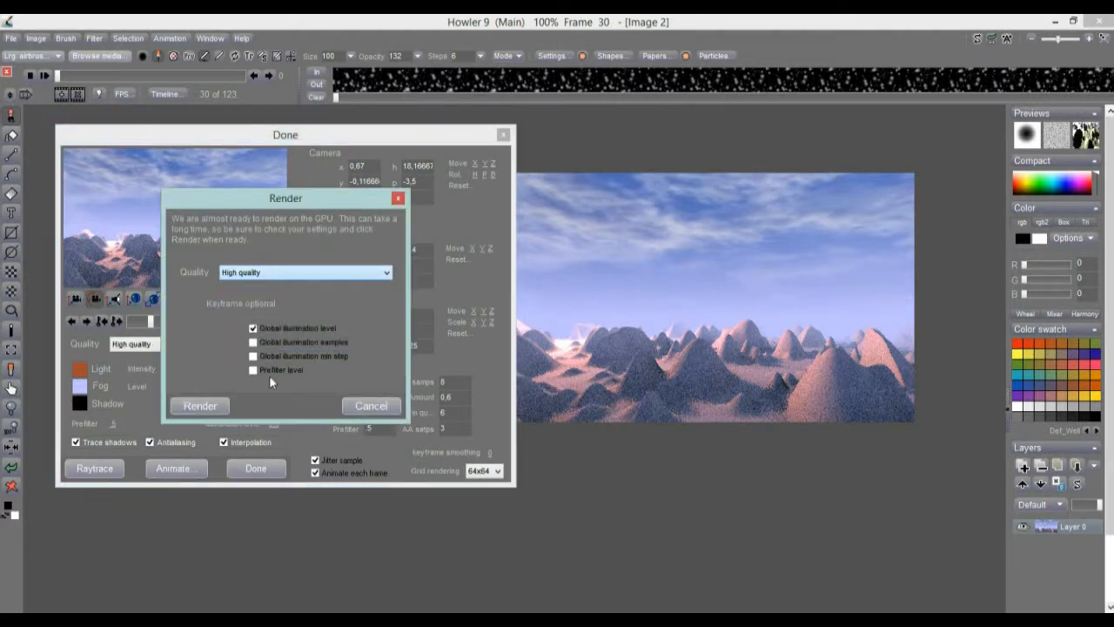
click(207, 404)
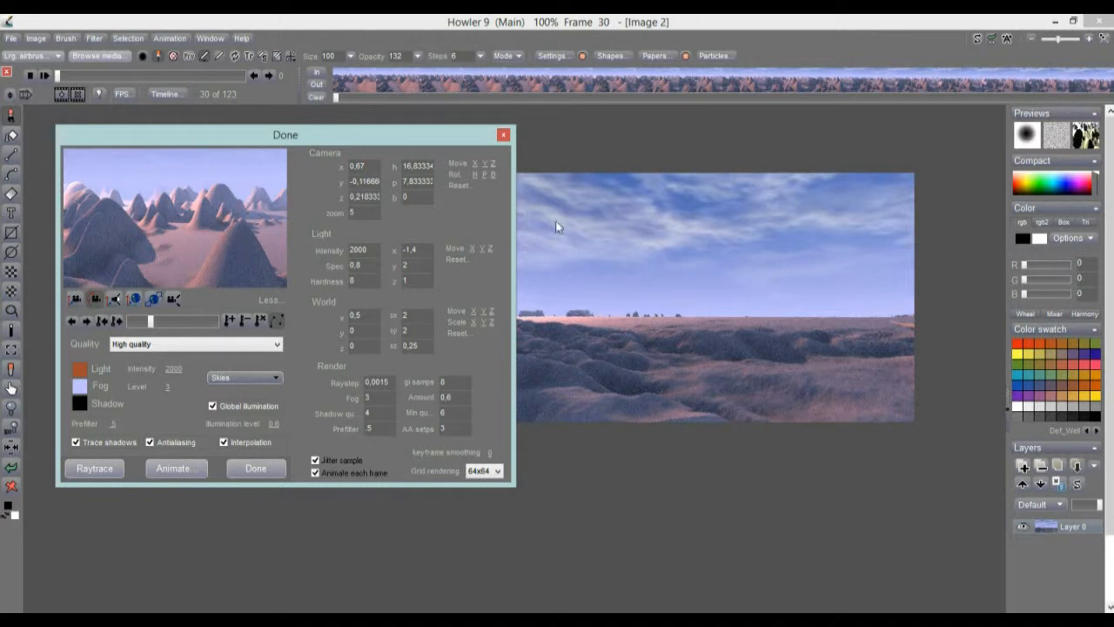
Return to frame 0, close Puppy Ray keeping the rendered frames, and review them on the timeline.
drag(153, 324, 127, 324)
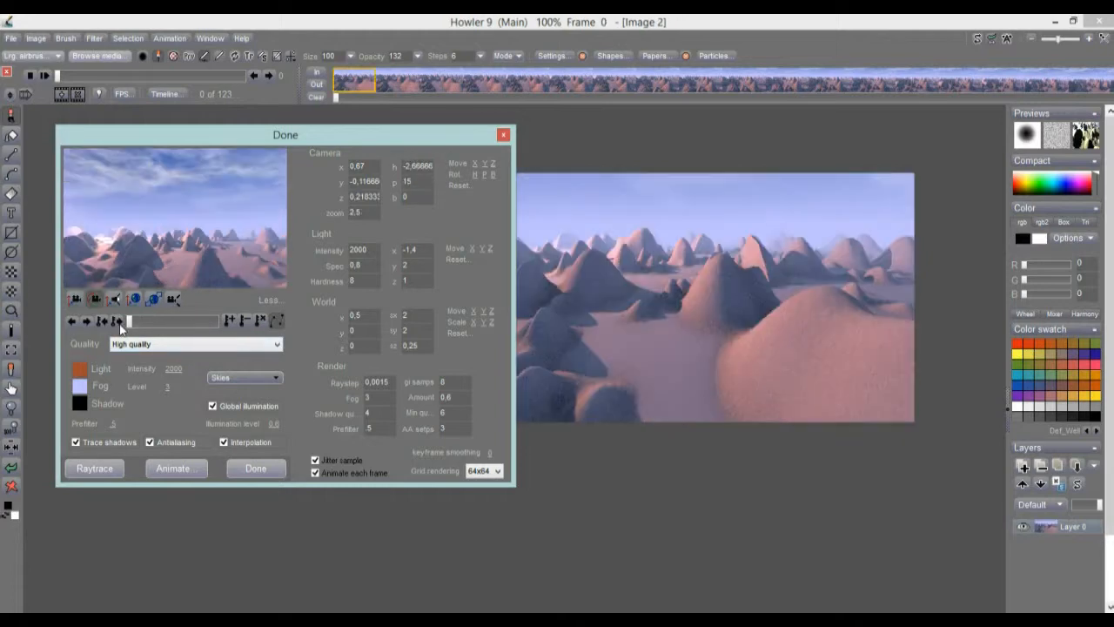
click(274, 476)
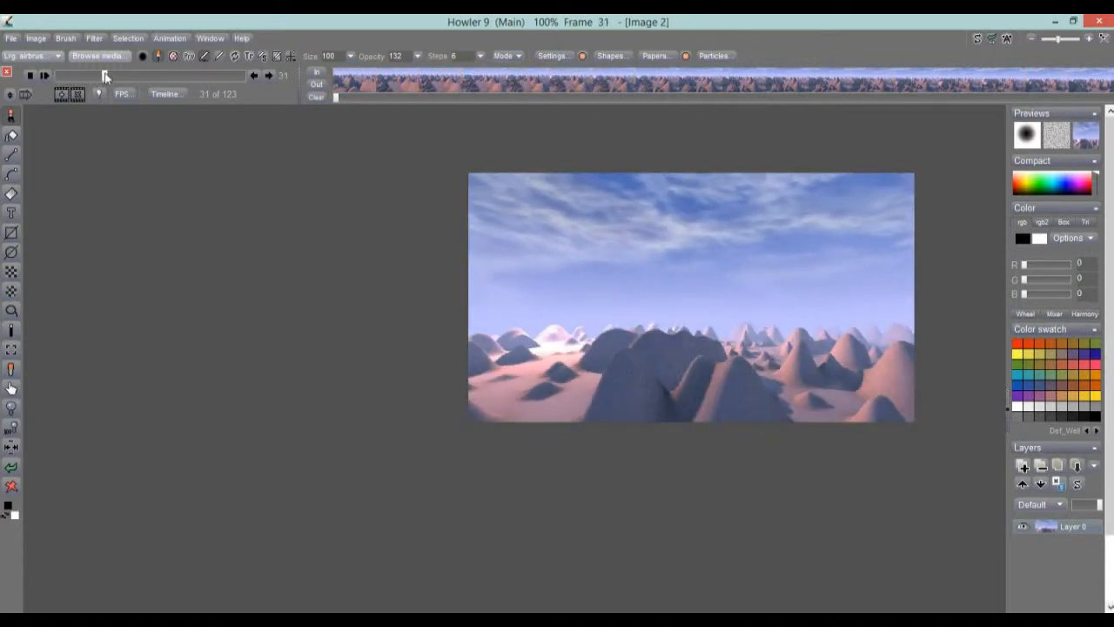
drag(104, 76, 53, 58)
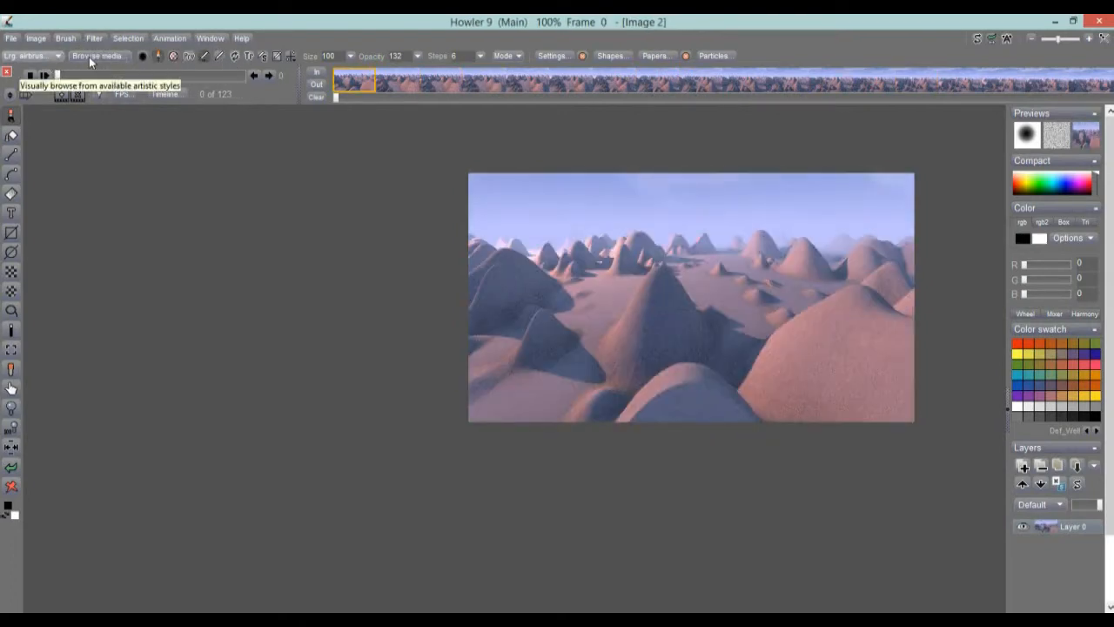
Open 'perlin noise 01.dwa' from the Animation menu, discarding the current animation.
click(174, 37)
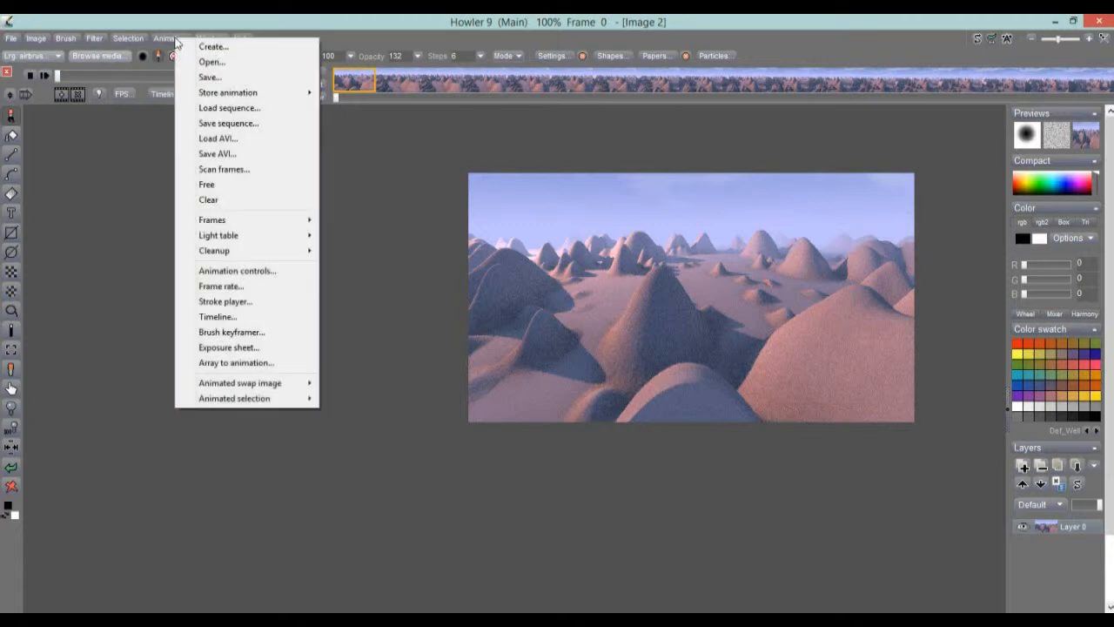
click(237, 63)
click(478, 387)
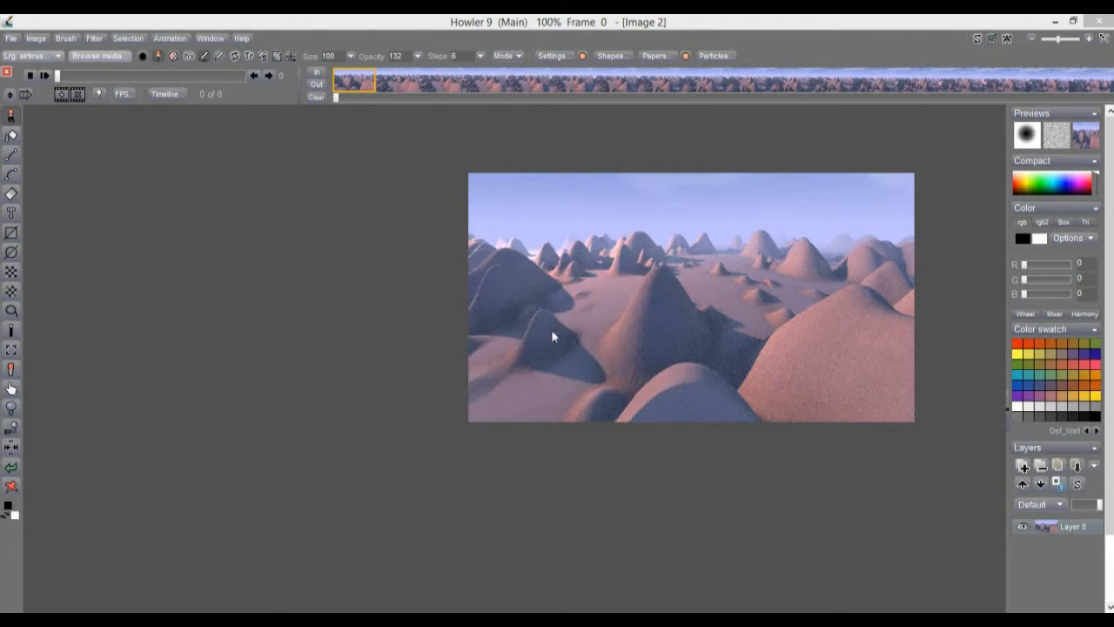
click(567, 181)
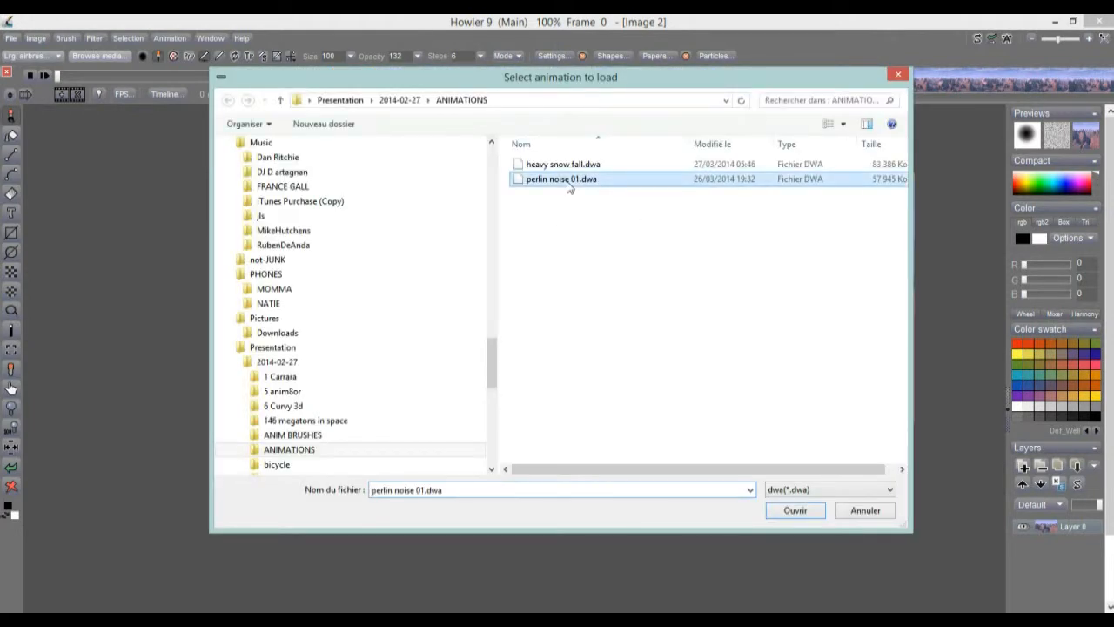
click(795, 511)
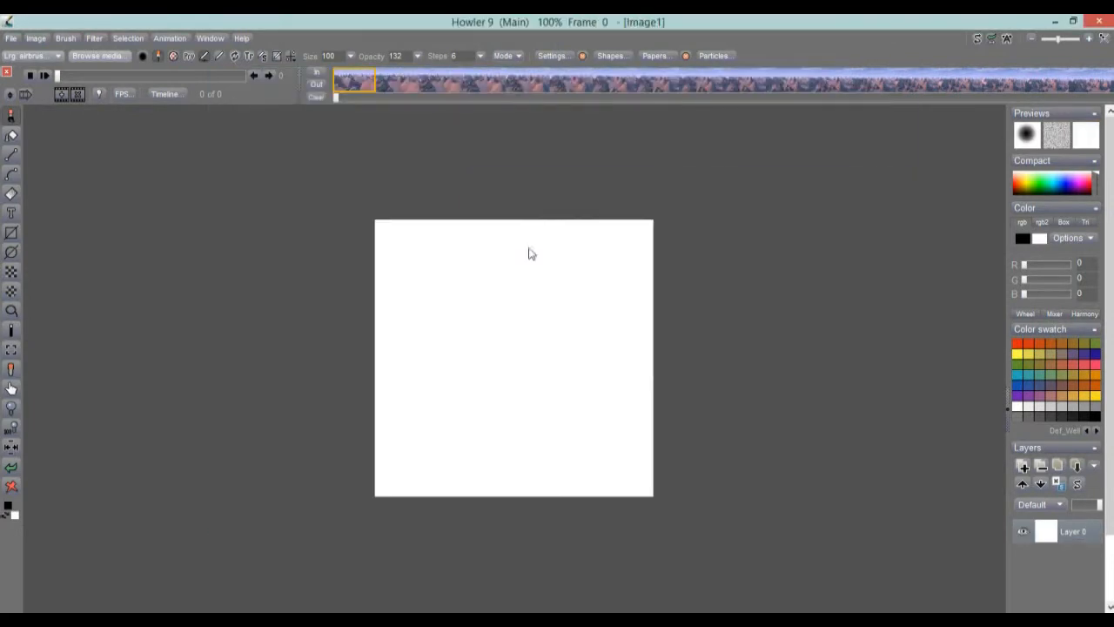
click(168, 40)
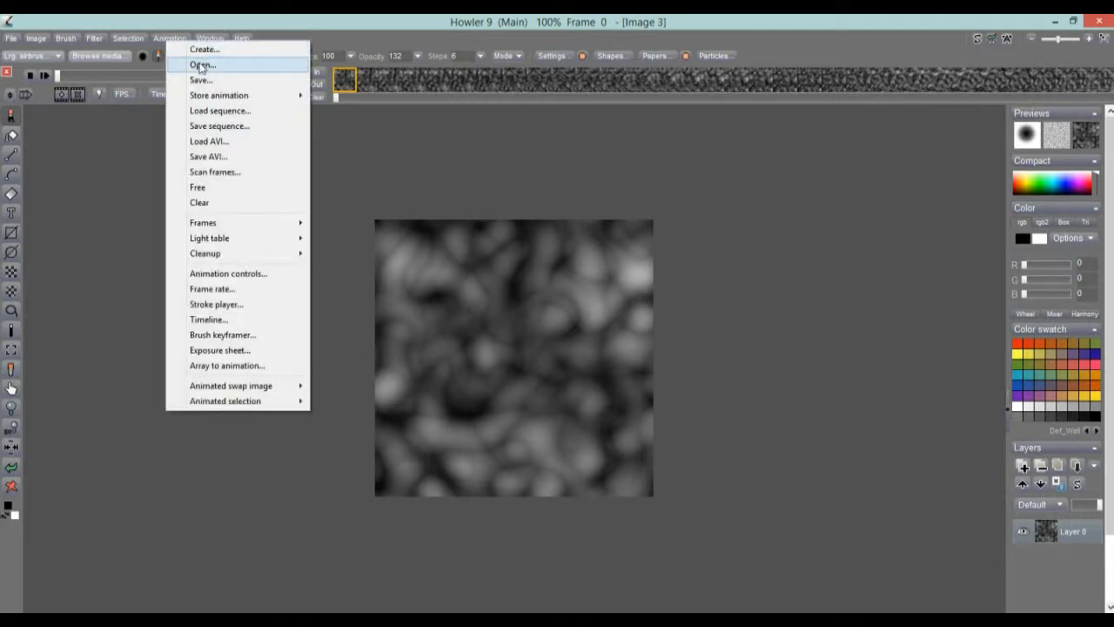
Load heavy snow fall.dwa in place of the perlin noise animation and shift the canvas.
click(201, 66)
click(483, 387)
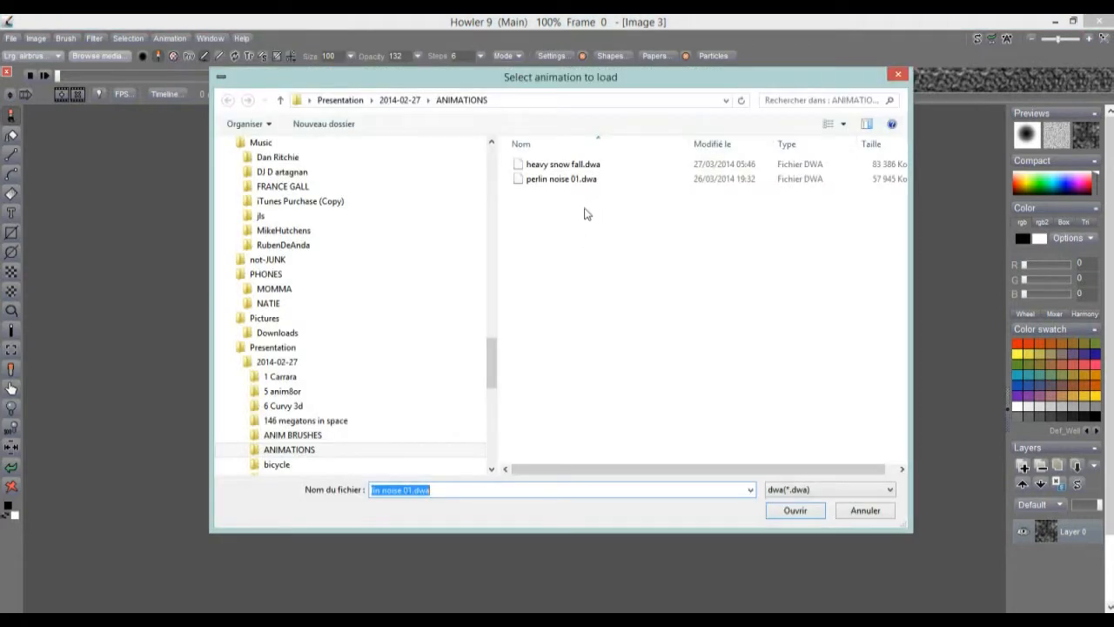
click(575, 165)
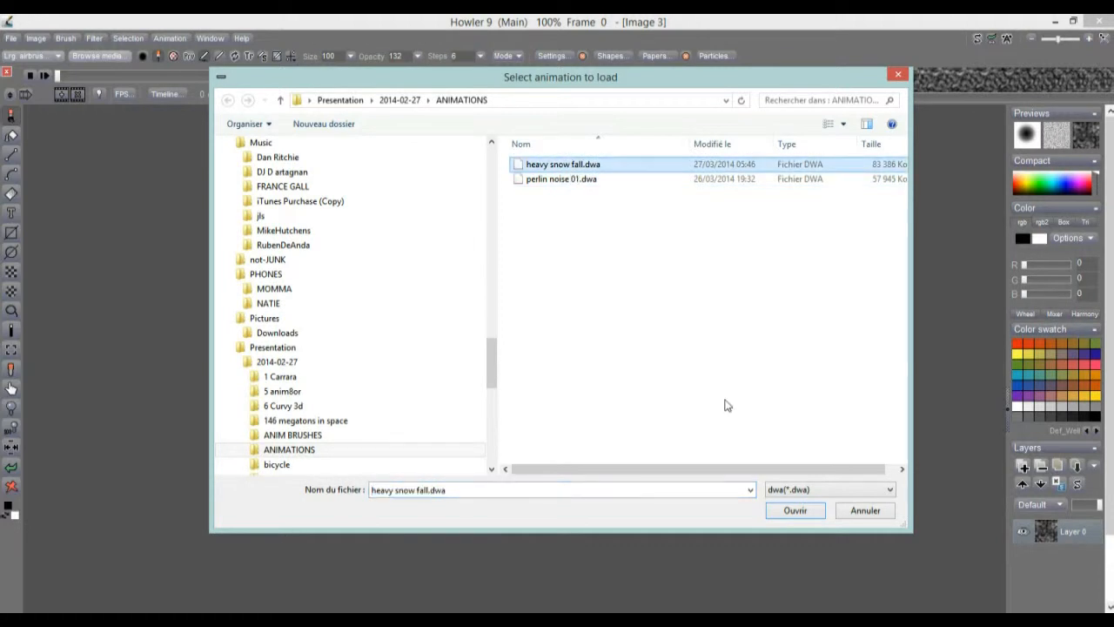
click(788, 511)
drag(363, 380, 572, 323)
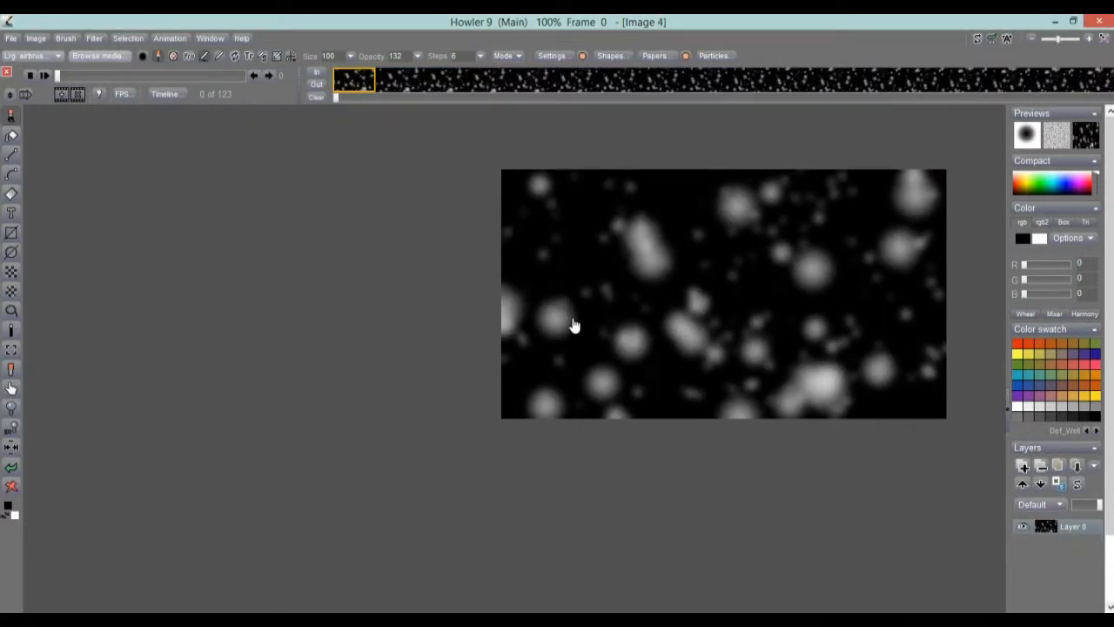
Raytrace all 123 snow frames into a landscape with Puppy Ray GPU at Preview quality.
click(93, 39)
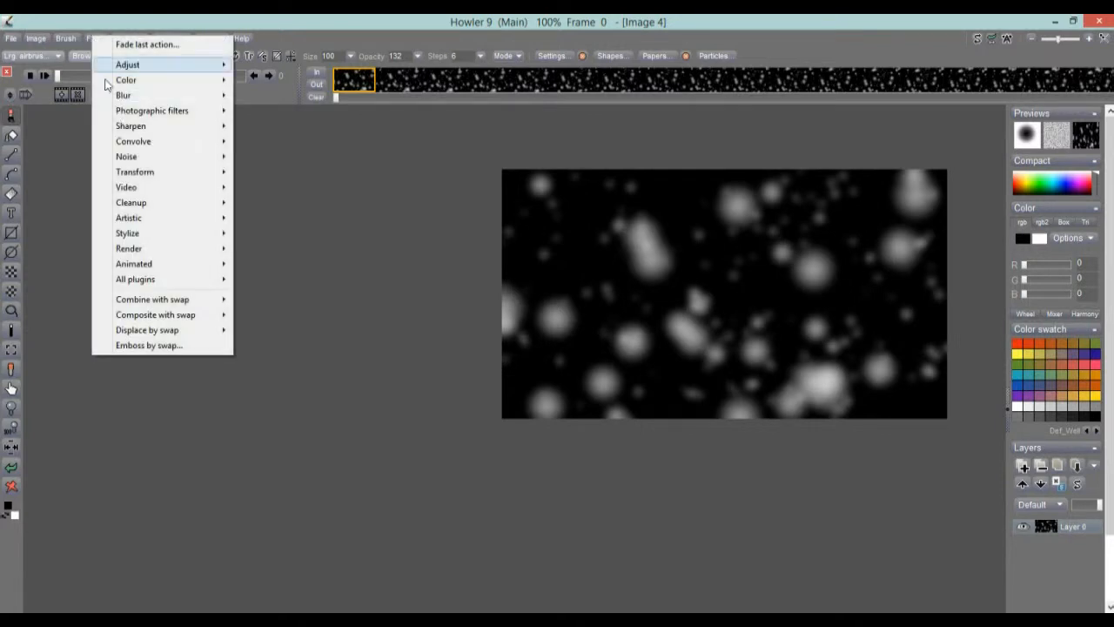
mouse_move(160, 115)
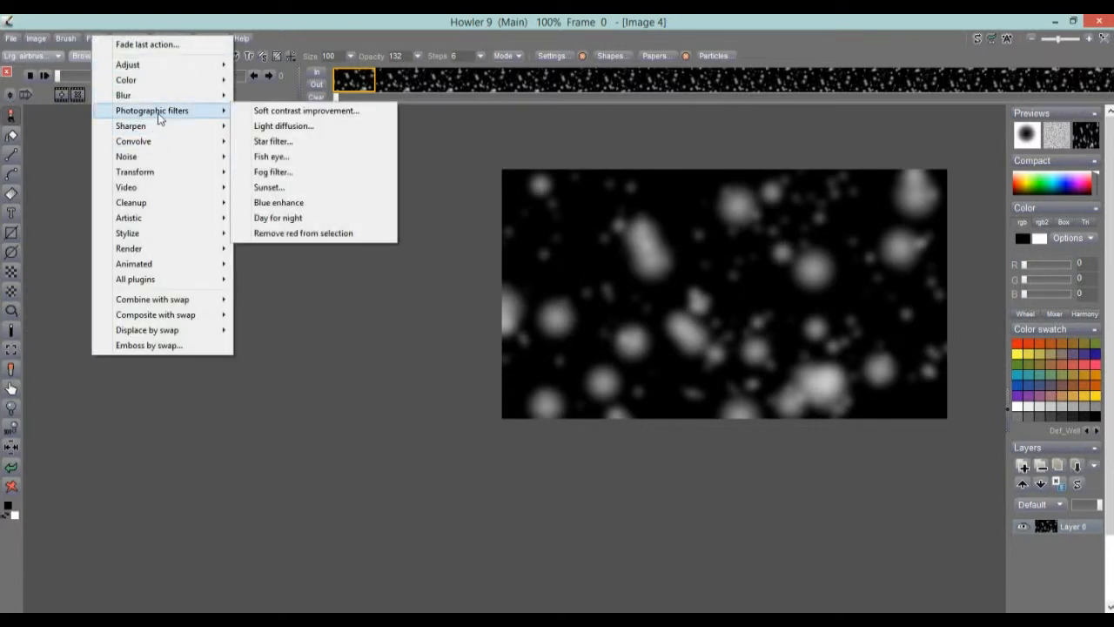
mouse_move(157, 175)
mouse_move(335, 252)
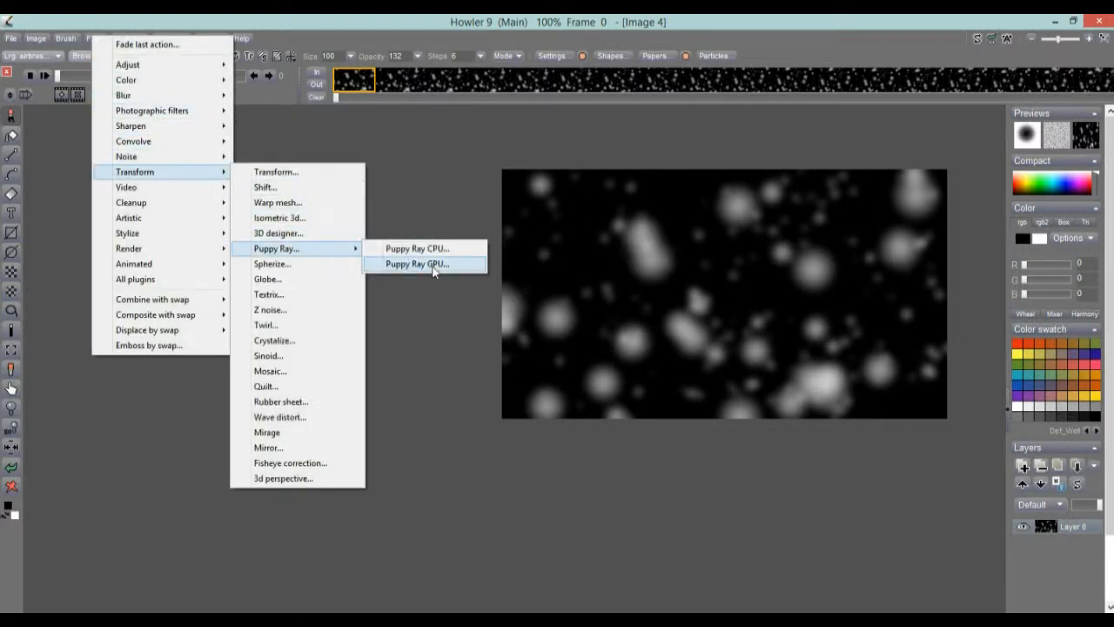
click(444, 263)
drag(544, 141, 268, 136)
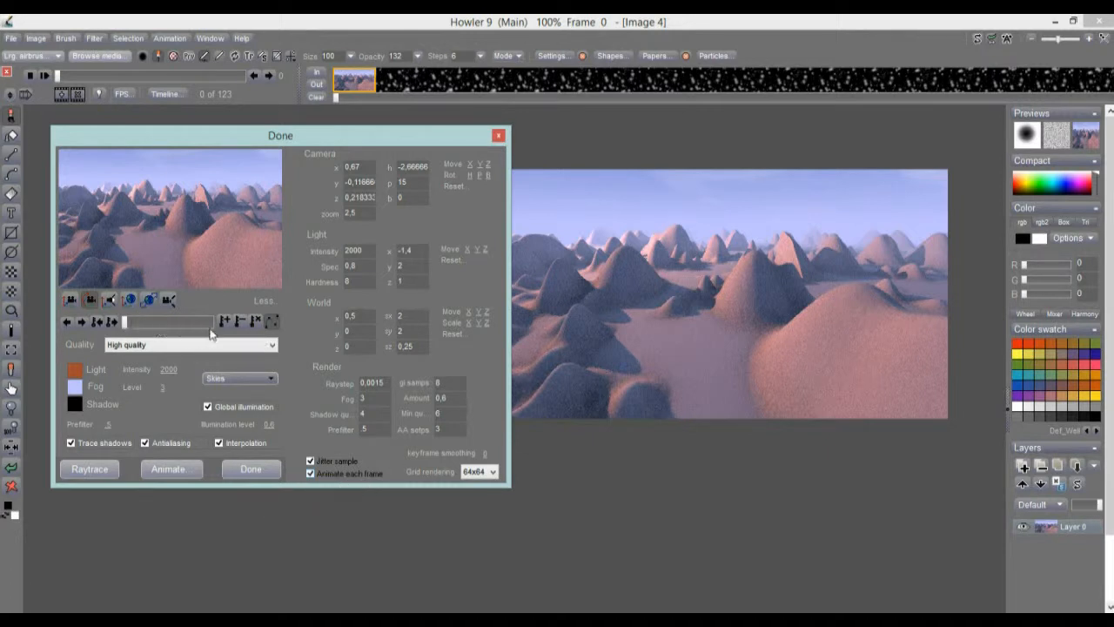
click(173, 469)
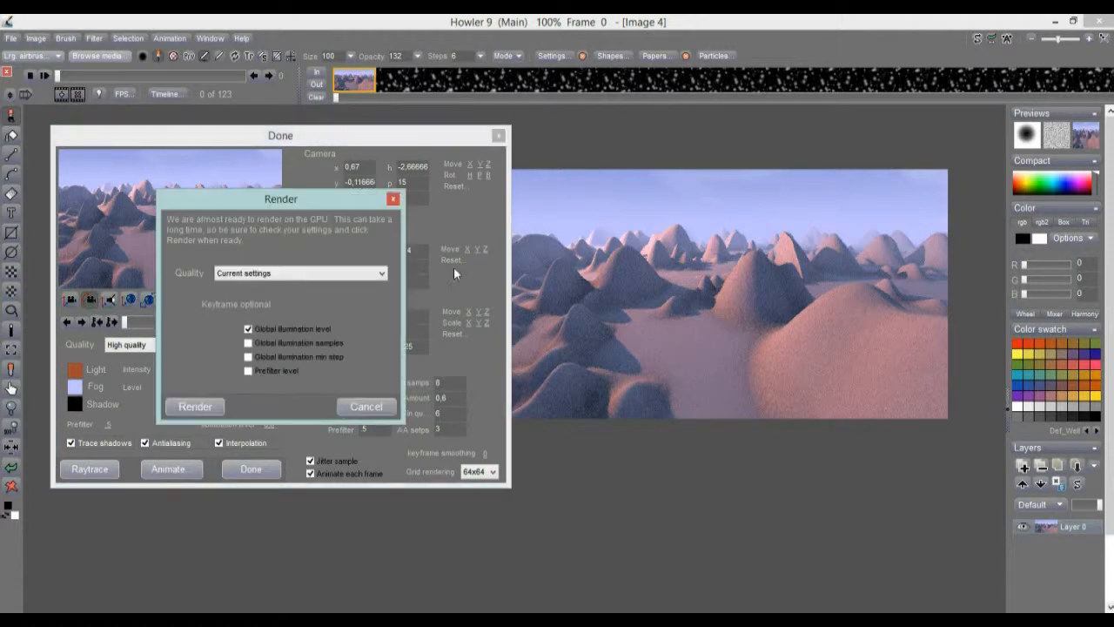
click(268, 275)
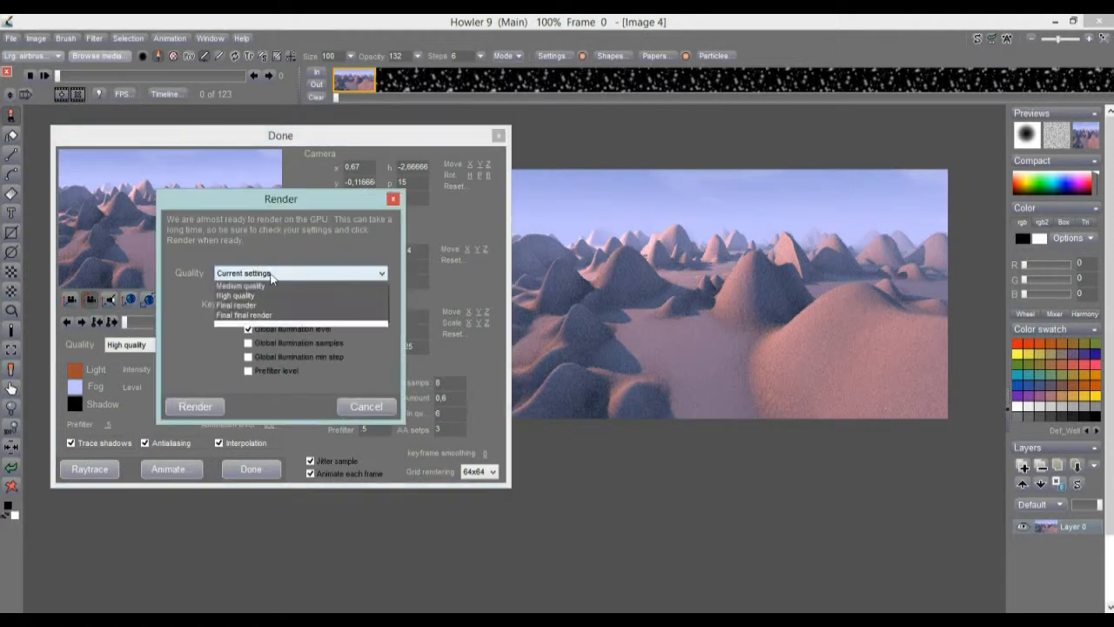
click(253, 306)
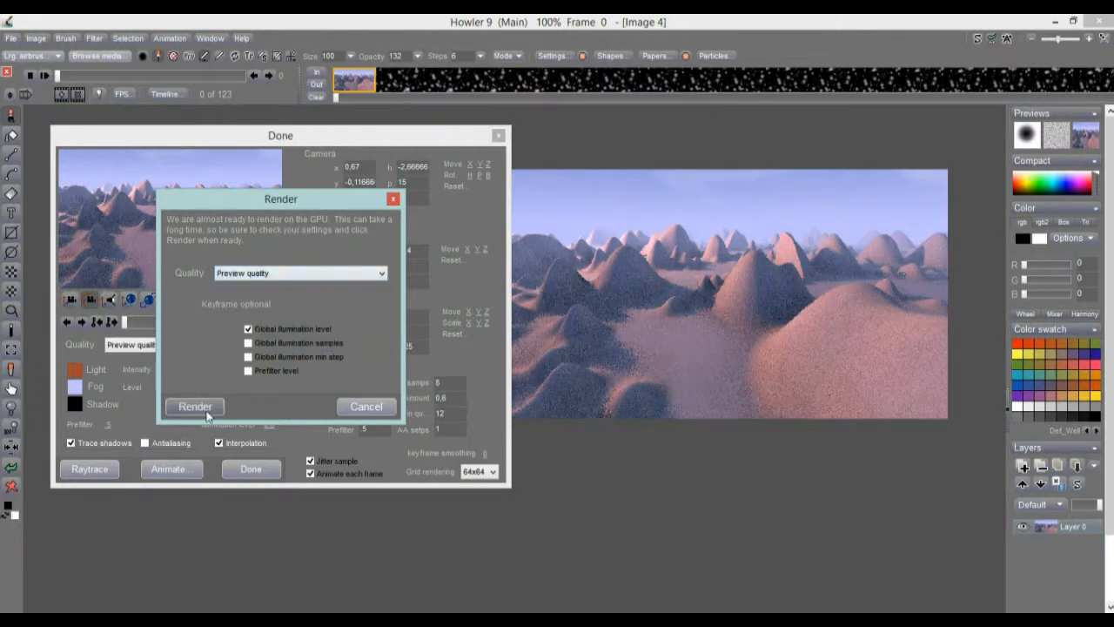
click(196, 406)
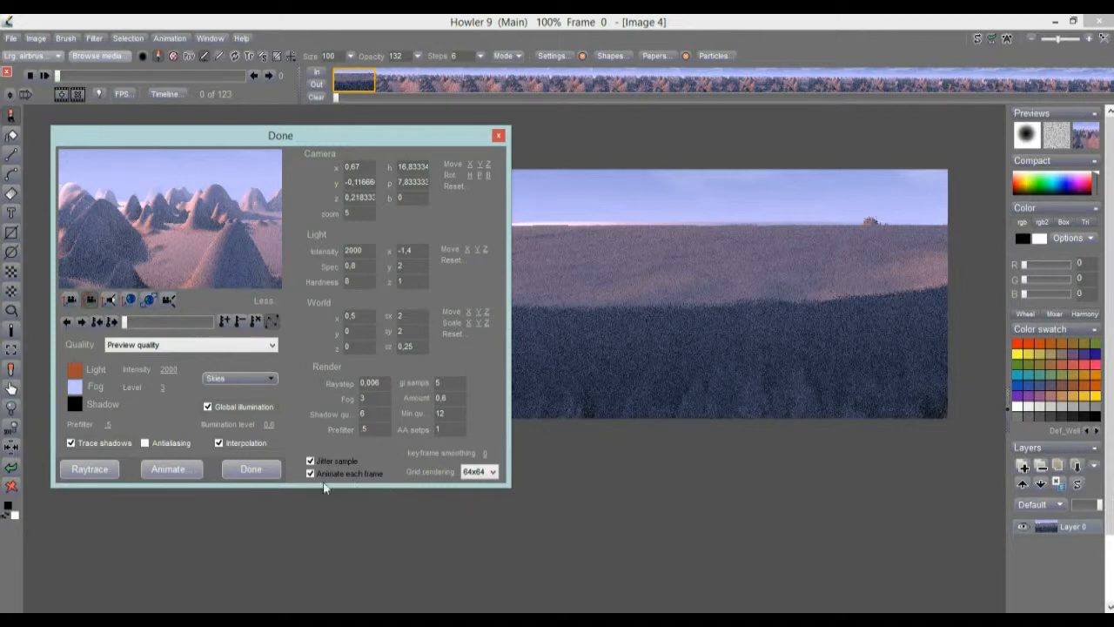
click(263, 467)
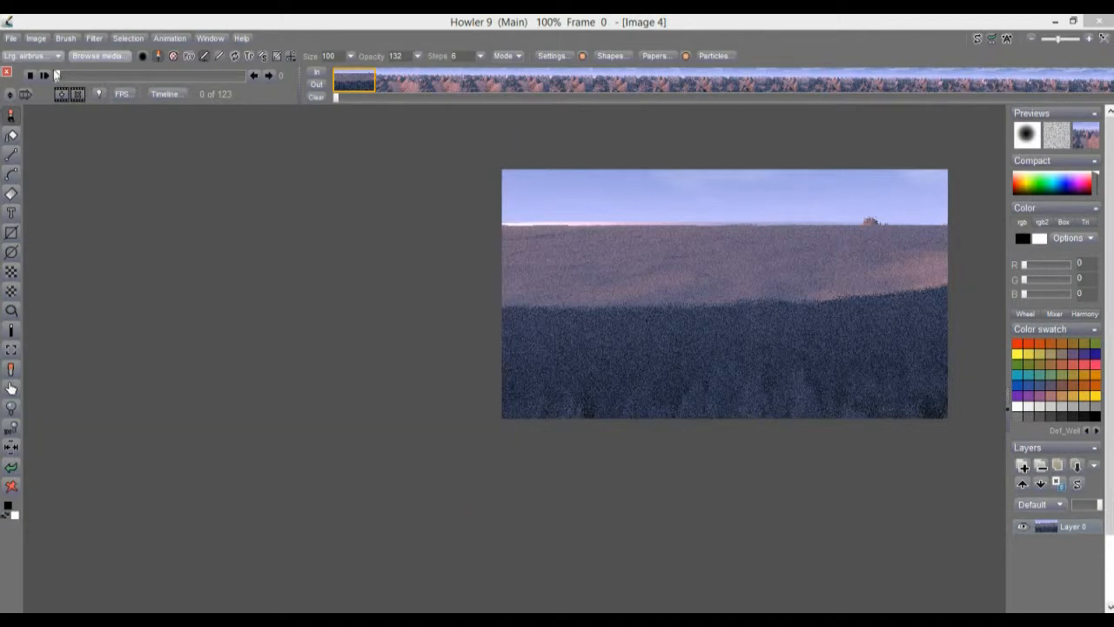
Reload heavy snow fall.dwa, discarding the raytraced landscape animation.
mouse_move(60, 77)
mouse_down()
mouse_move(215, 79)
mouse_move(57, 76)
mouse_up()
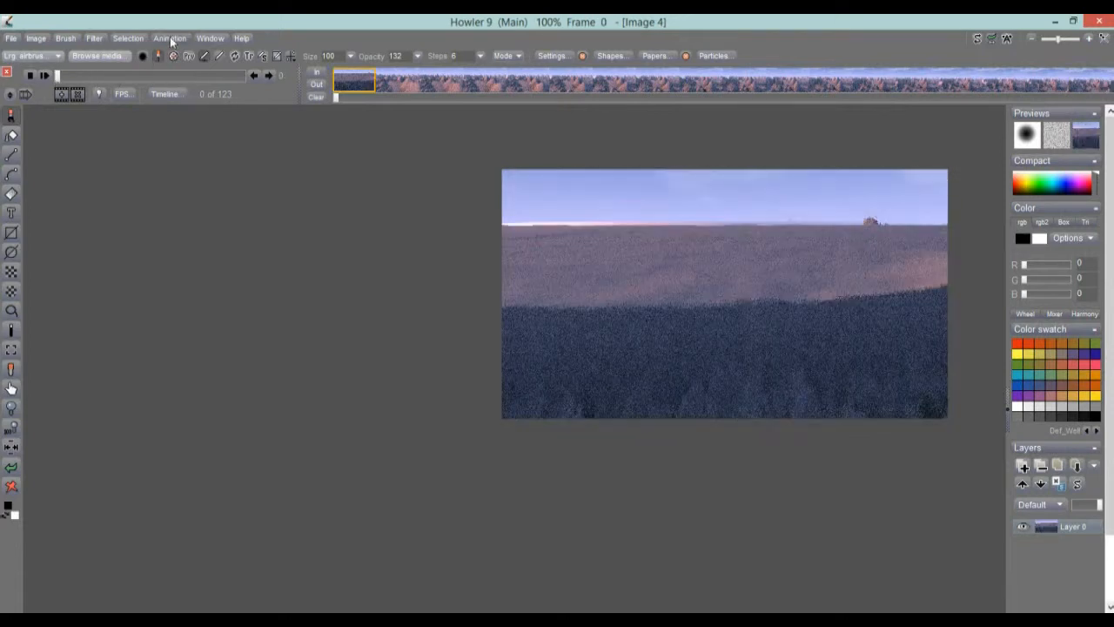
click(172, 39)
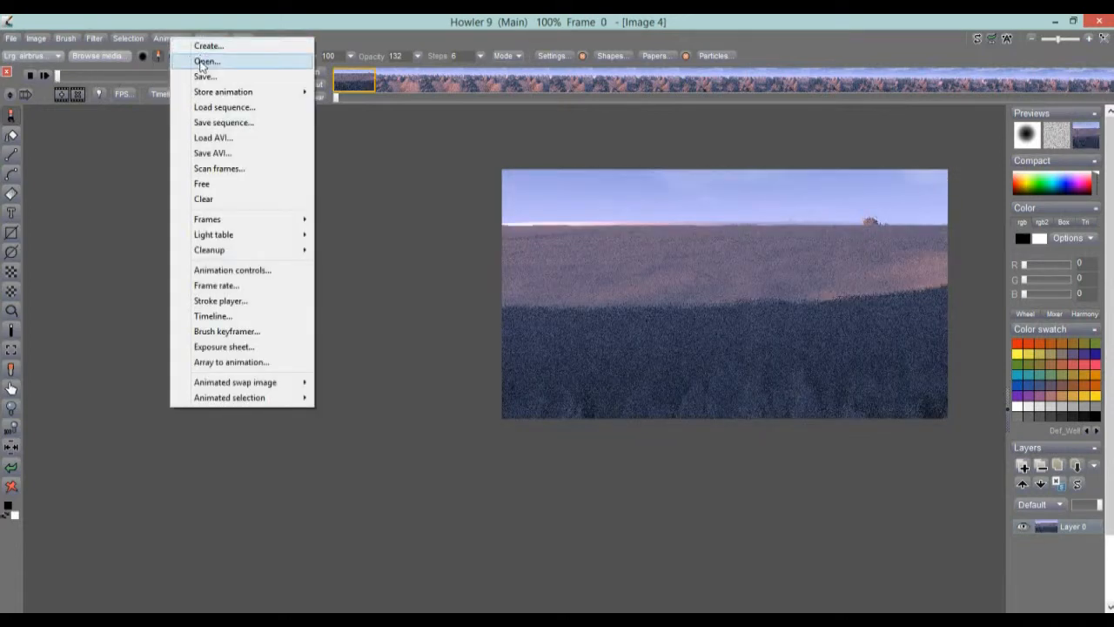
click(202, 62)
click(477, 387)
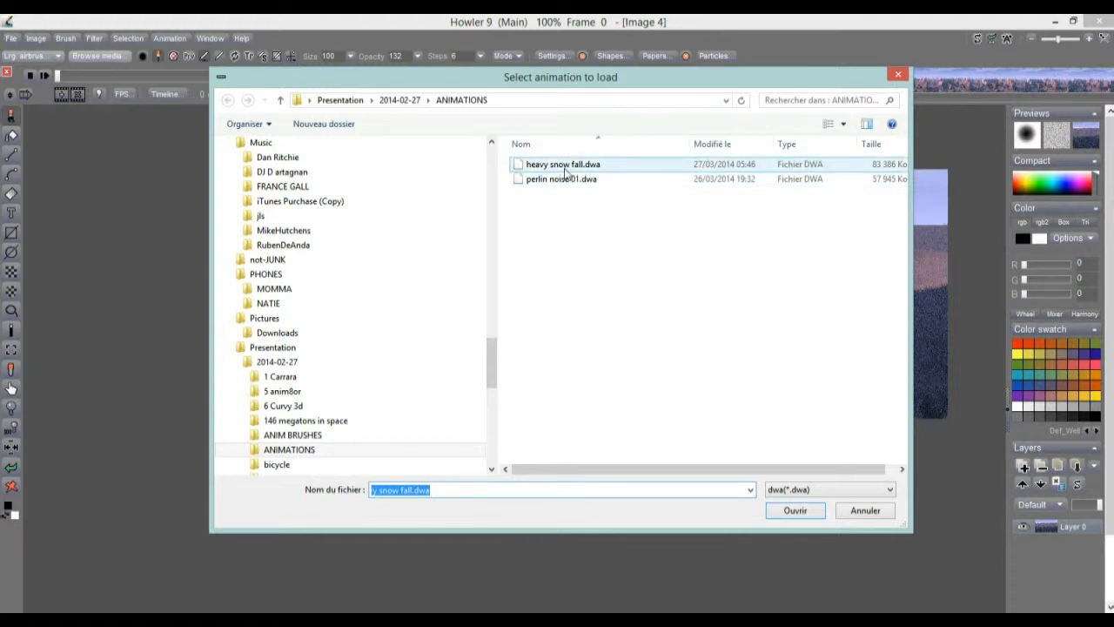
click(565, 167)
click(796, 511)
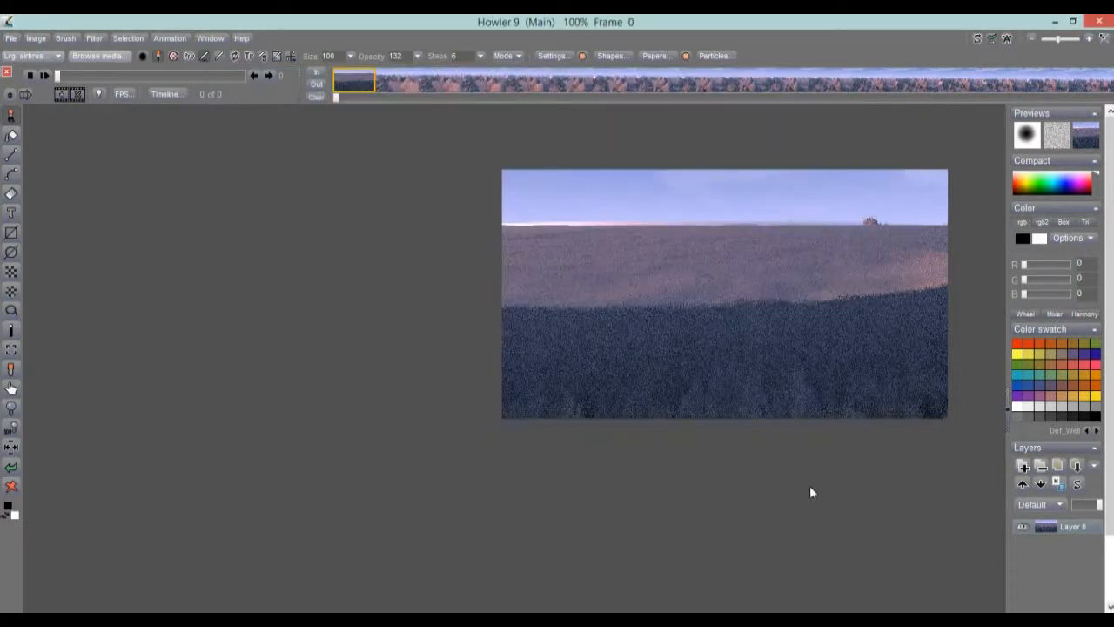
drag(306, 393, 477, 326)
Scrub the frame slider to preview the snow animation's frames.
drag(60, 77, 143, 91)
drag(207, 98, 269, 91)
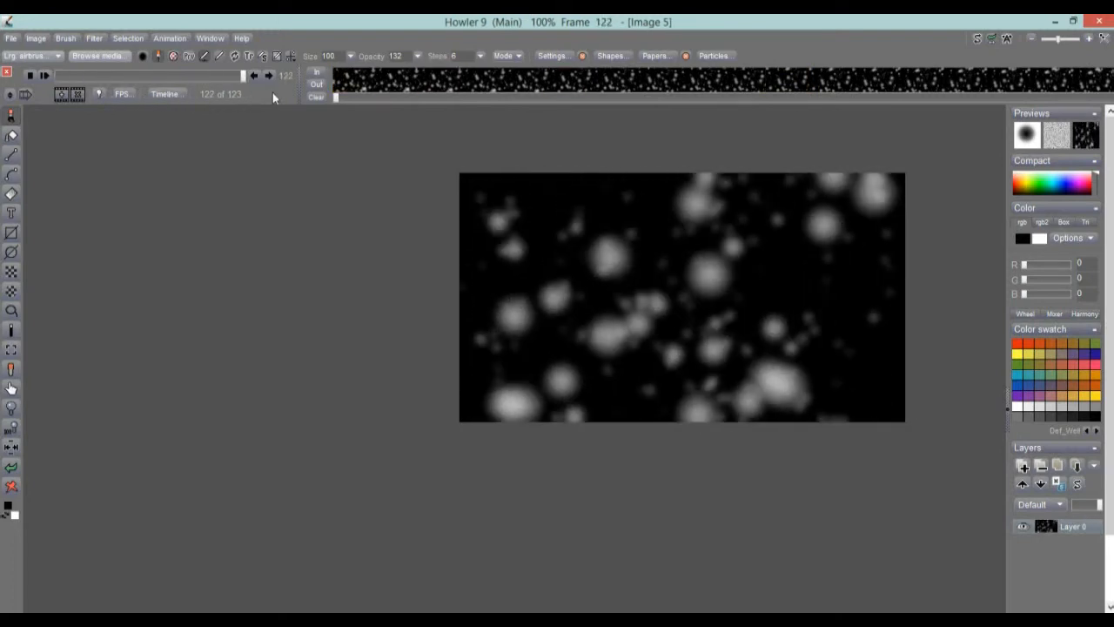
drag(214, 77, 263, 76)
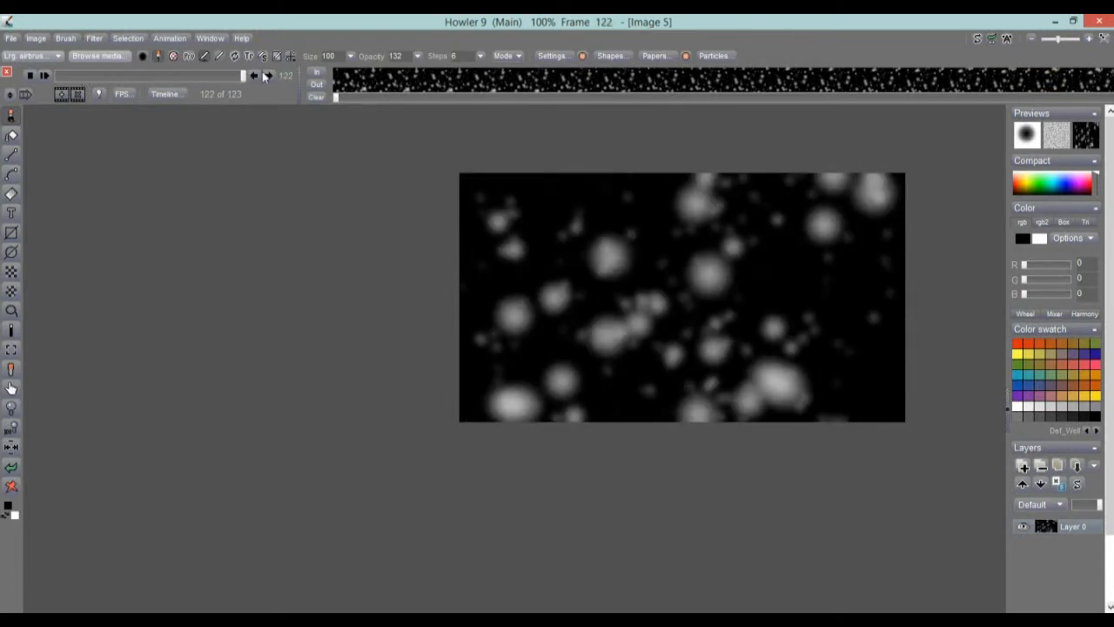
Open the Timeline editor at the lower left and look through its Filters list without changing it.
click(171, 95)
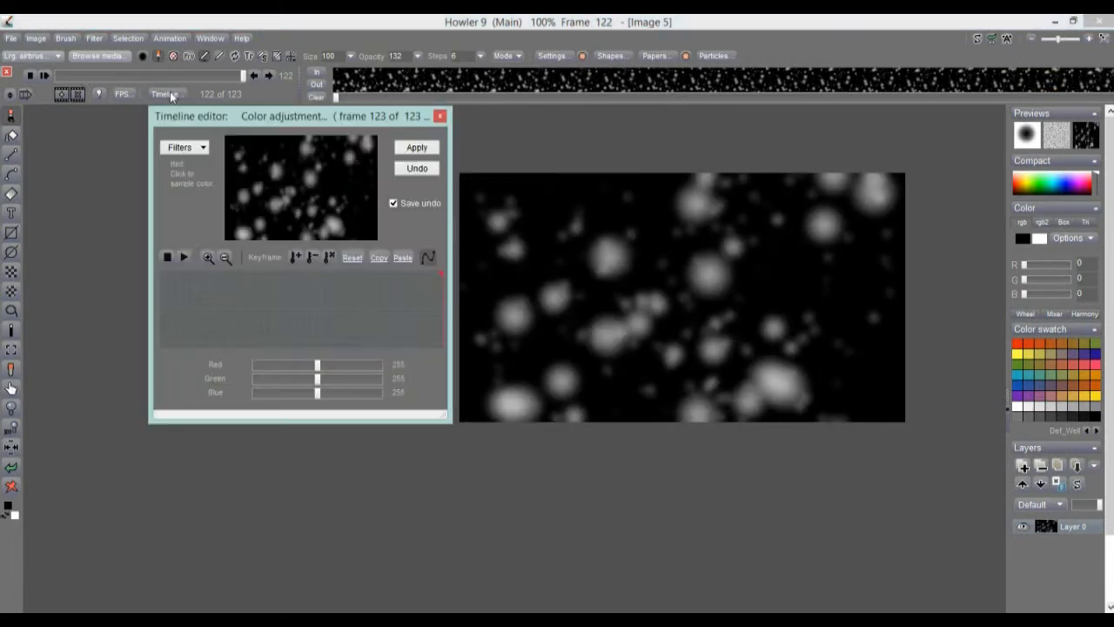
drag(245, 118, 147, 179)
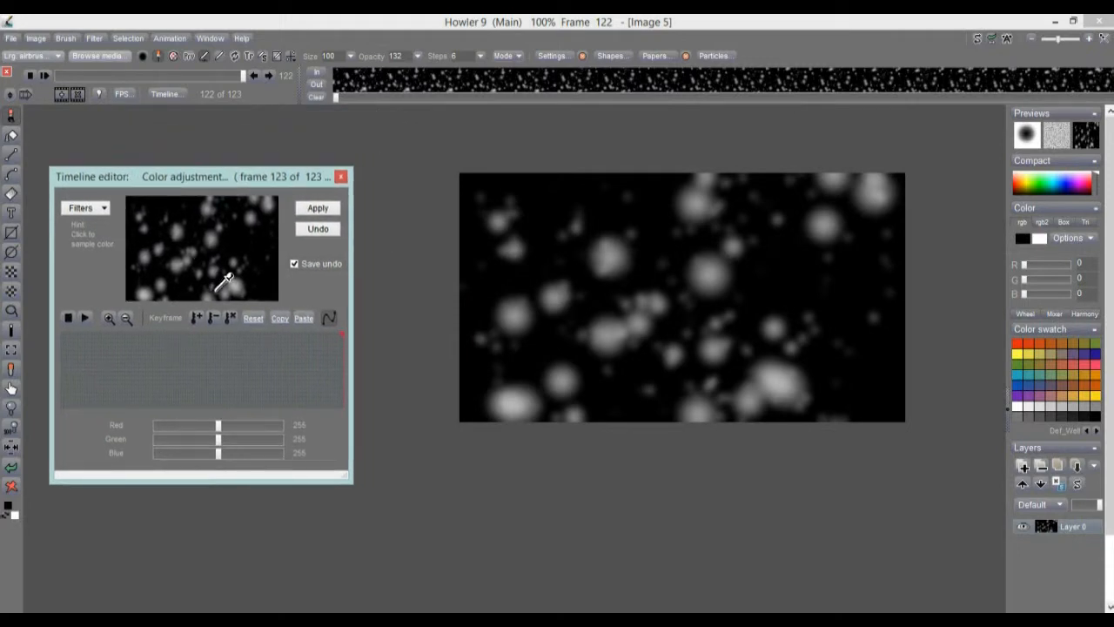
click(87, 208)
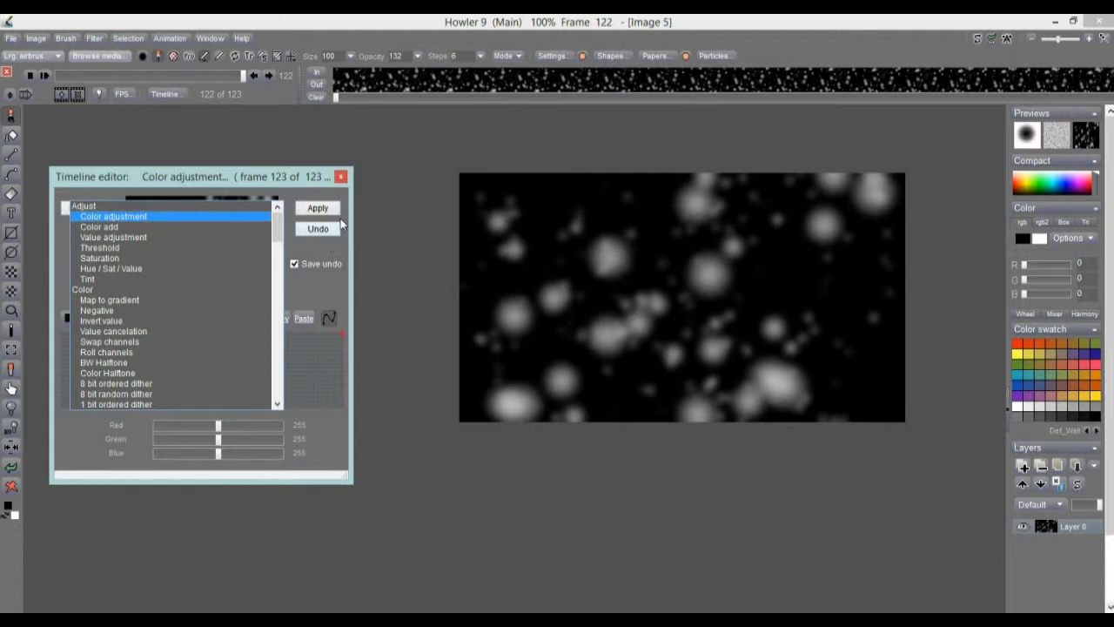
drag(279, 226, 285, 196)
click(333, 258)
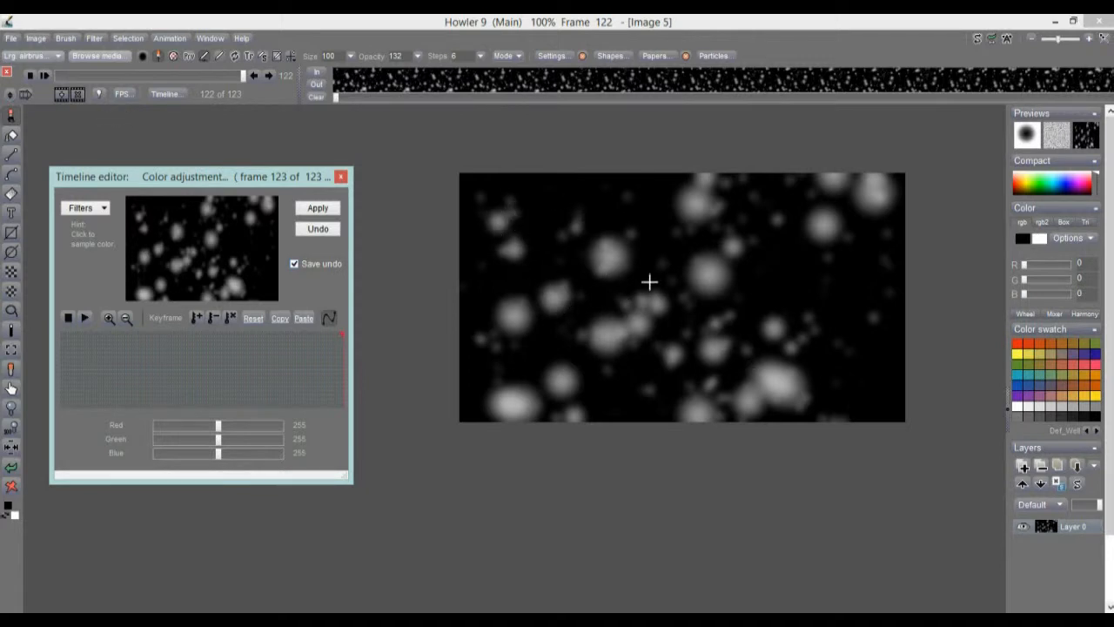
Store a copy of the snow frame and select a circle in the canvas centre.
click(36, 38)
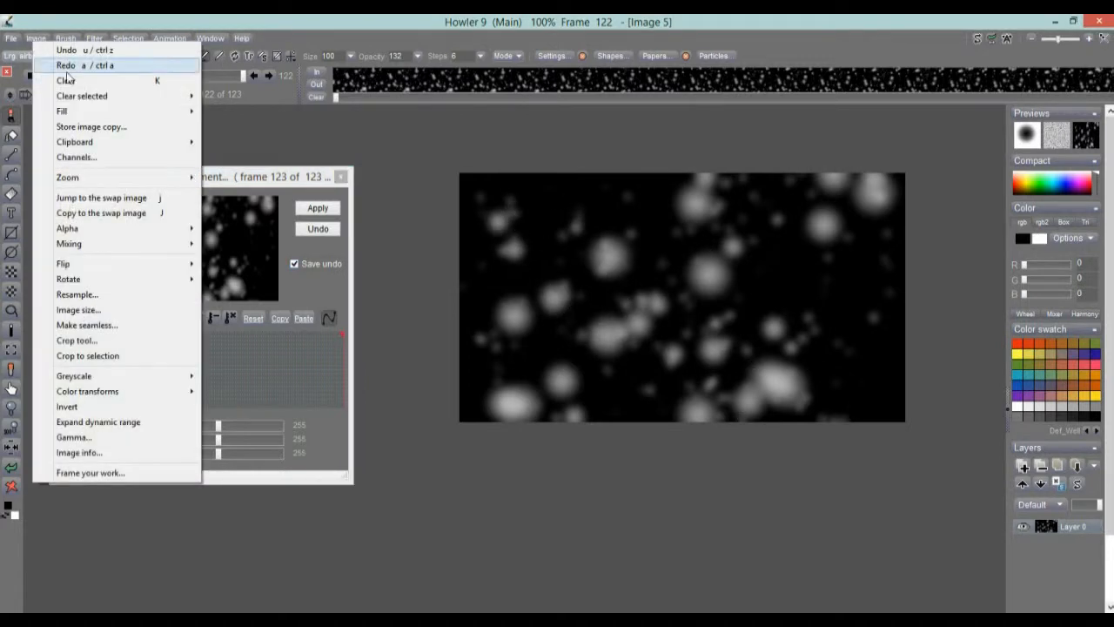
click(97, 128)
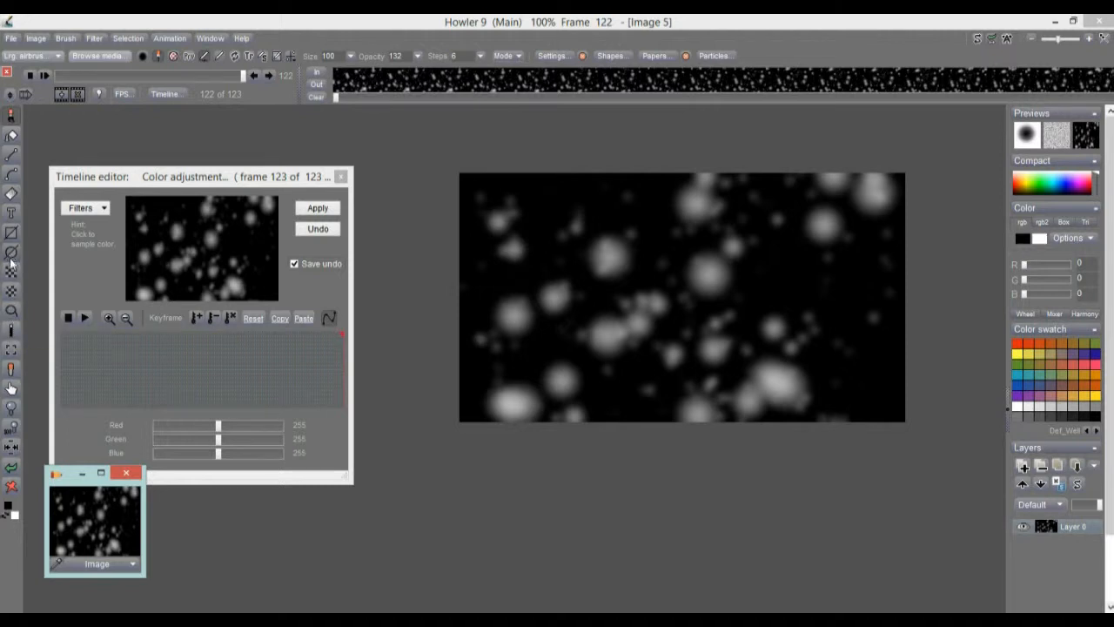
click(12, 290)
mouse_move(682, 296)
mouse_down()
mouse_move(705, 248)
mouse_move(749, 229)
mouse_up()
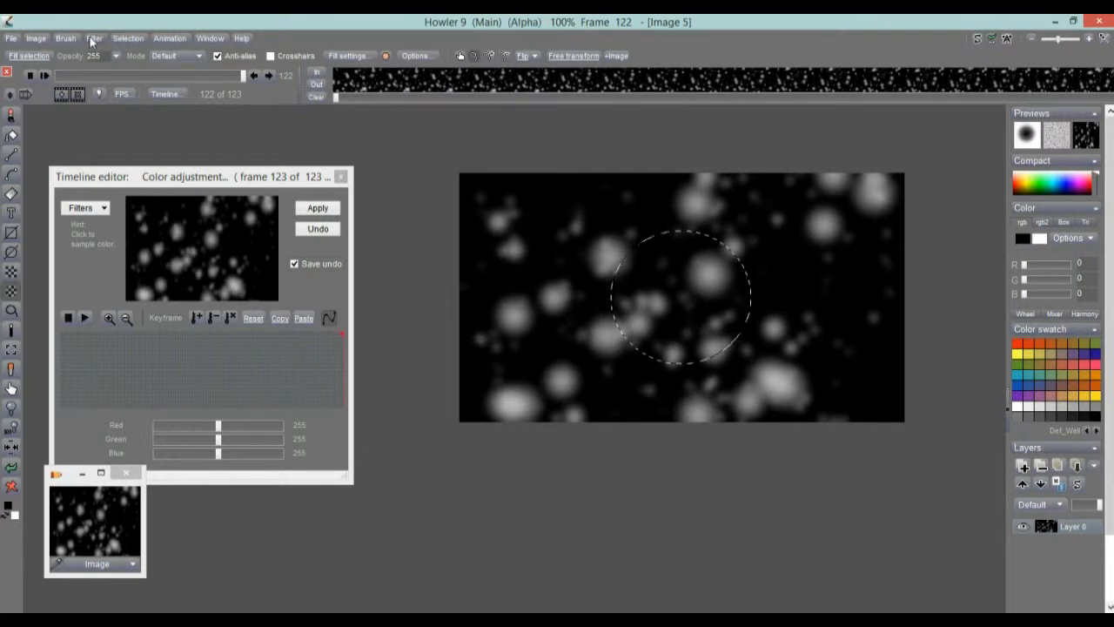
Feather the circular selection with a level-27 box filter and show it as a magenta overlay.
click(132, 39)
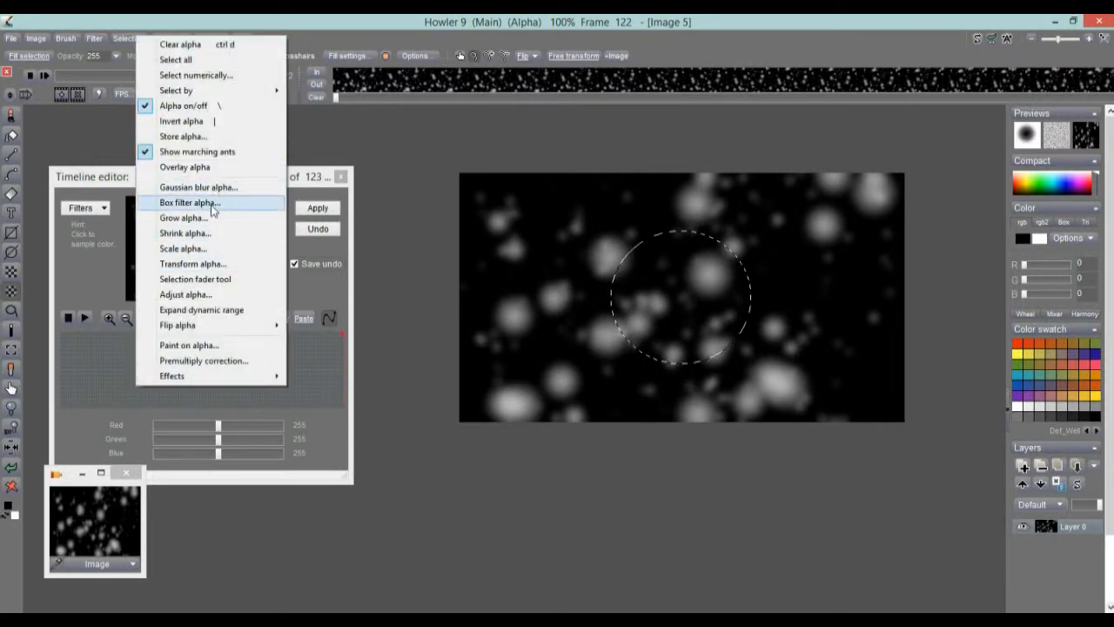
click(213, 203)
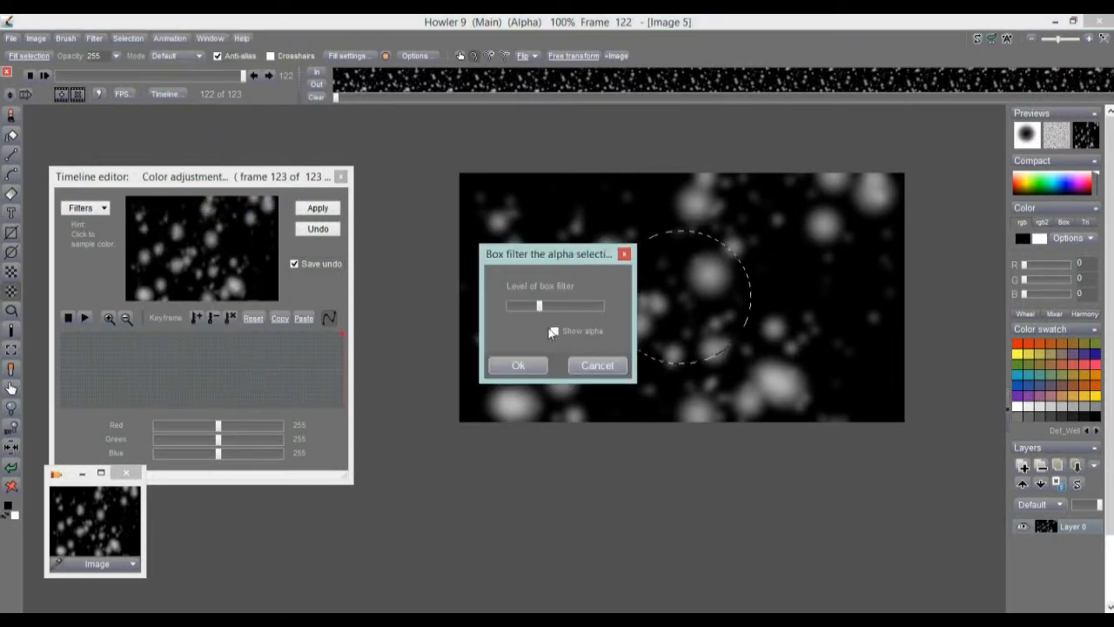
click(553, 332)
mouse_move(539, 307)
mouse_down()
mouse_move(564, 308)
mouse_move(525, 317)
mouse_up()
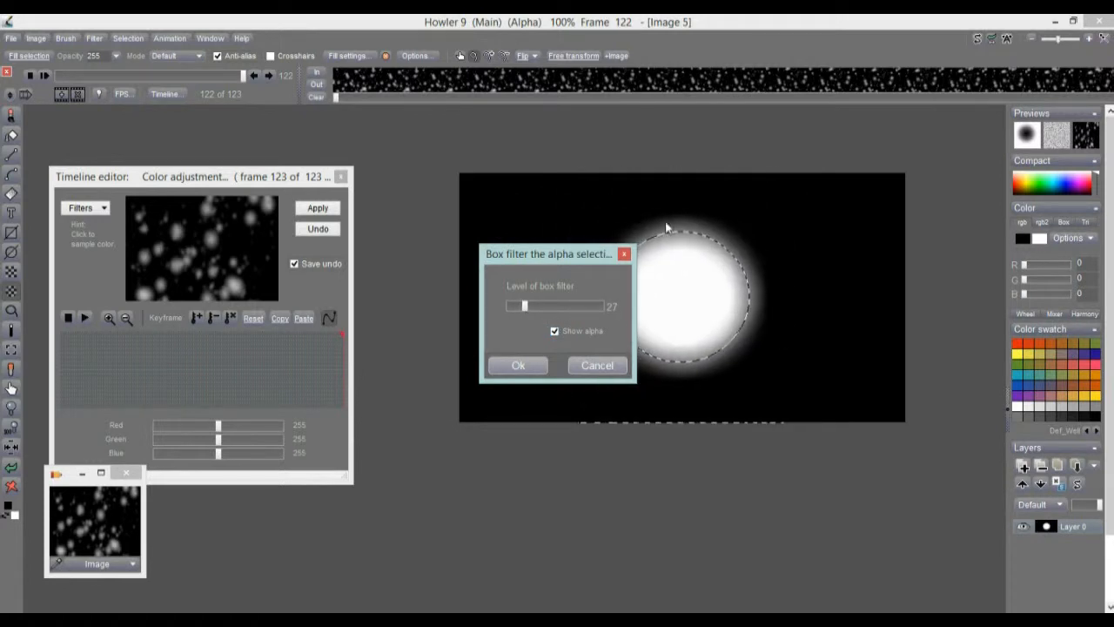
drag(537, 257, 482, 257)
click(462, 366)
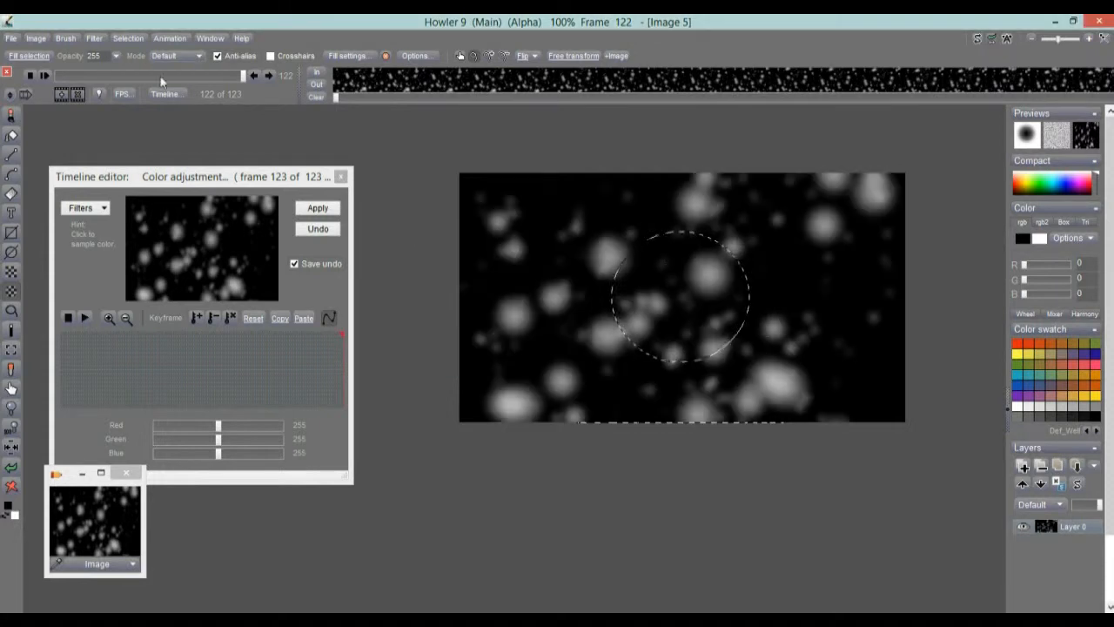
click(128, 39)
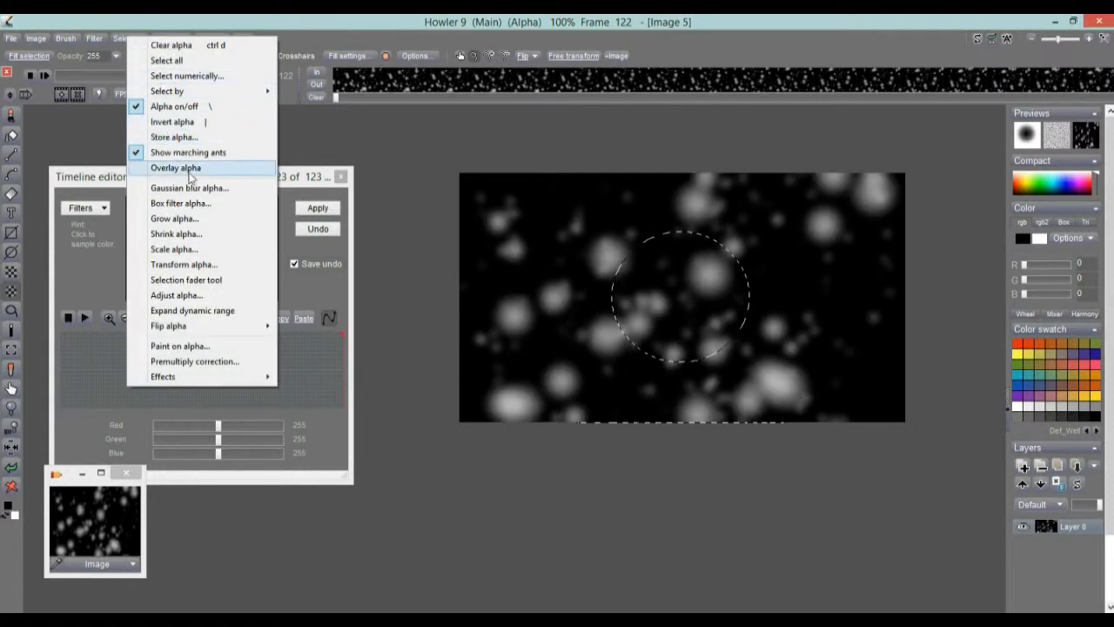
click(190, 169)
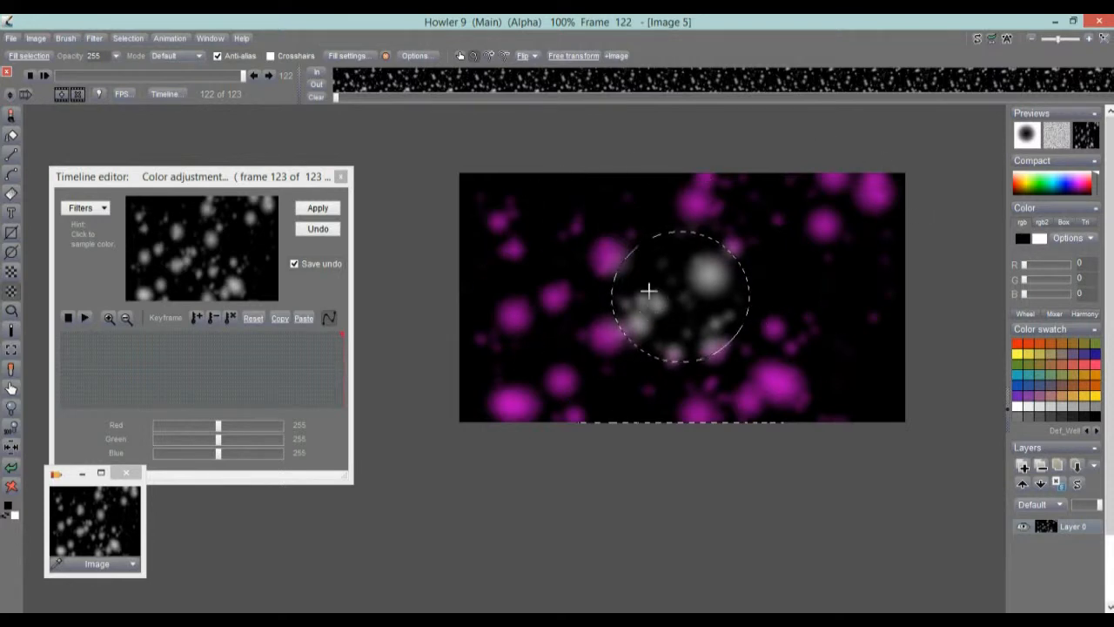
Make the feathered snow circle the current brush and store a managed copy of it.
click(67, 39)
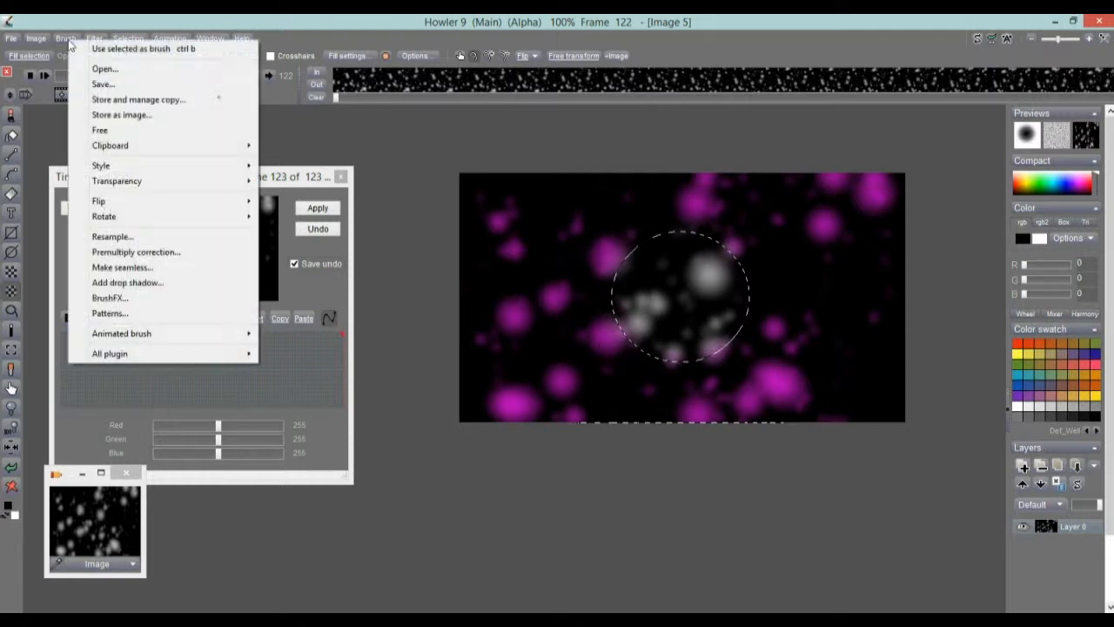
click(121, 51)
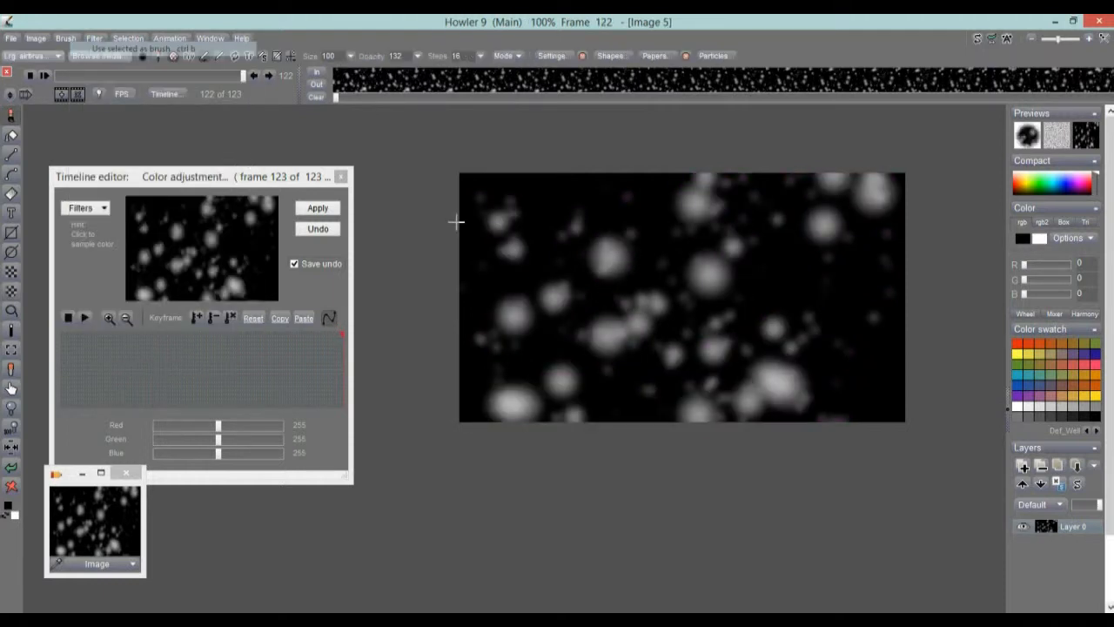
click(65, 40)
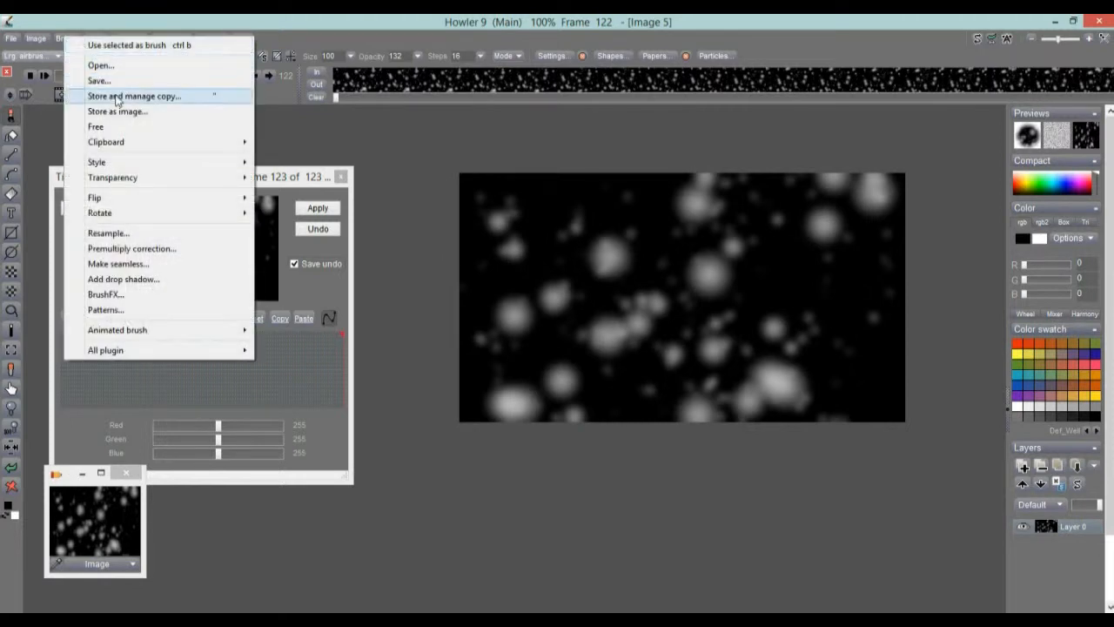
click(113, 96)
mouse_move(223, 407)
mouse_down()
mouse_move(400, 373)
mouse_move(463, 411)
mouse_up()
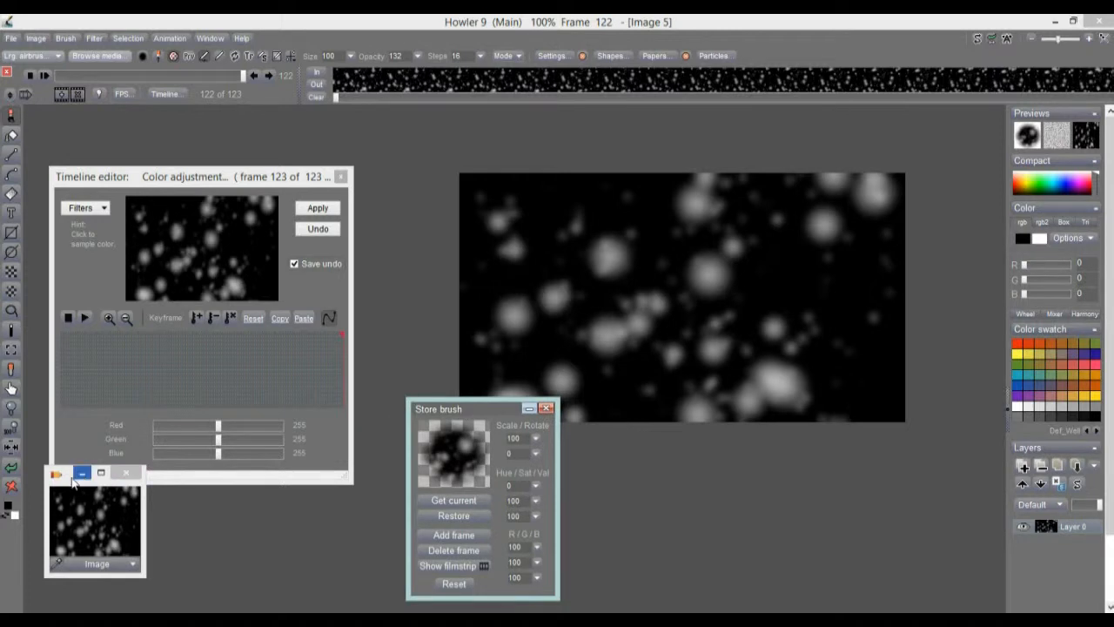
drag(73, 482, 667, 503)
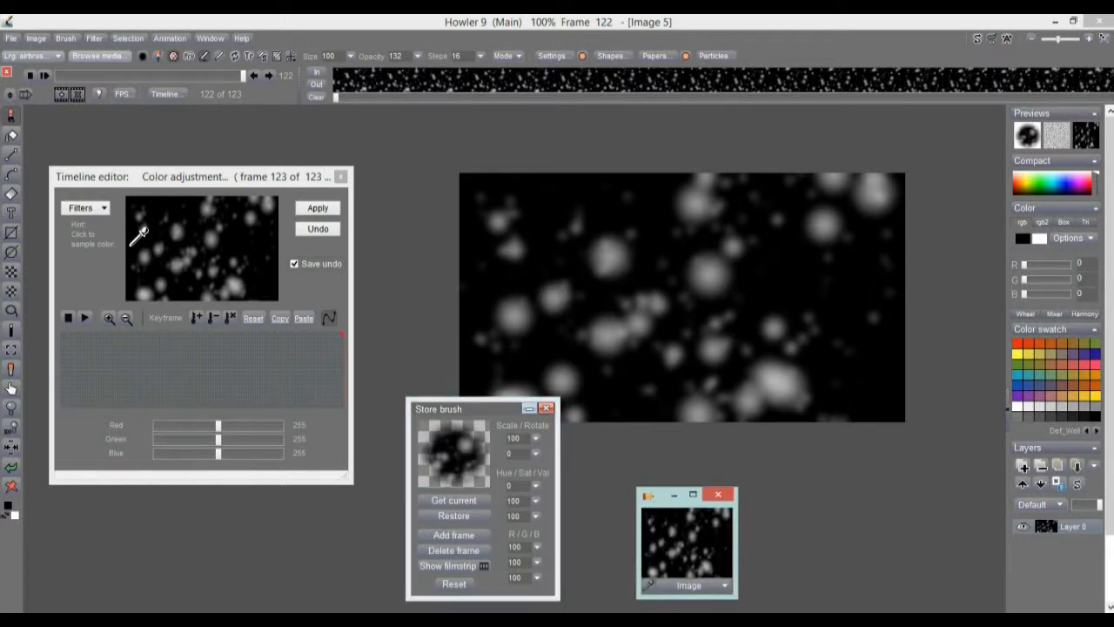
click(17, 468)
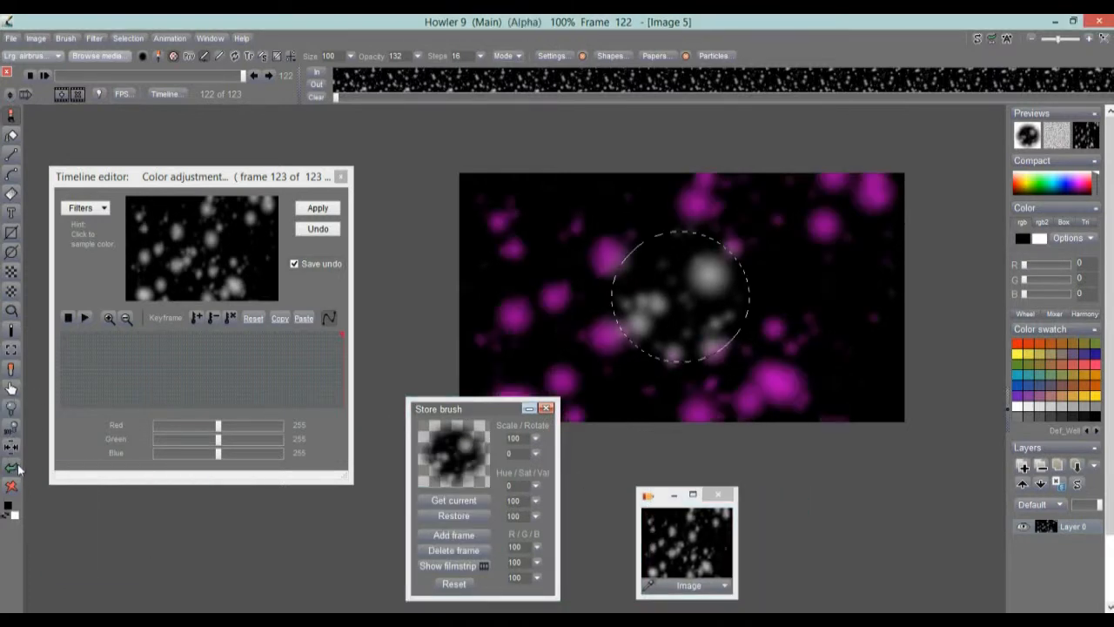
Store the soft circular selection as alpha and rearrange the floating windows.
click(128, 38)
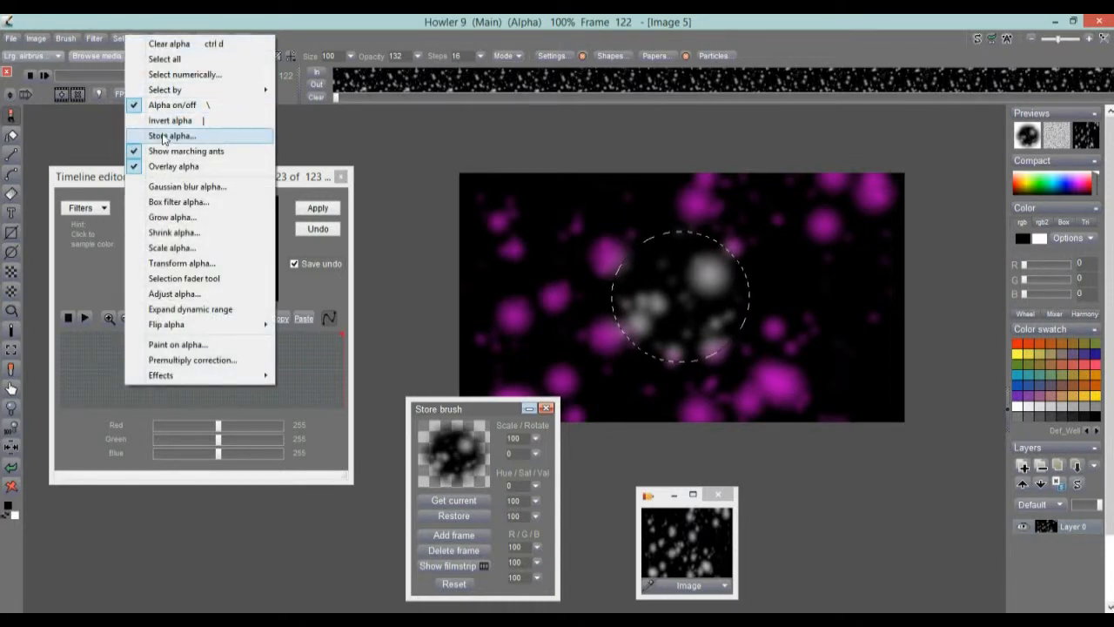
click(164, 137)
mouse_move(73, 64)
mouse_down()
mouse_move(830, 364)
mouse_move(844, 482)
mouse_move(827, 475)
mouse_up()
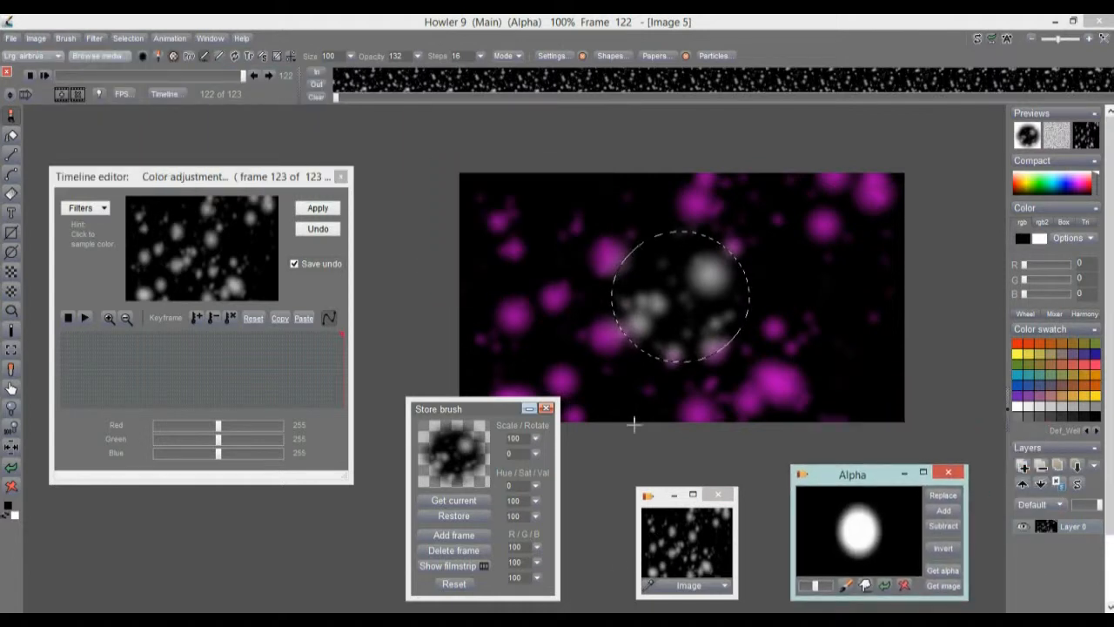
drag(478, 410, 447, 408)
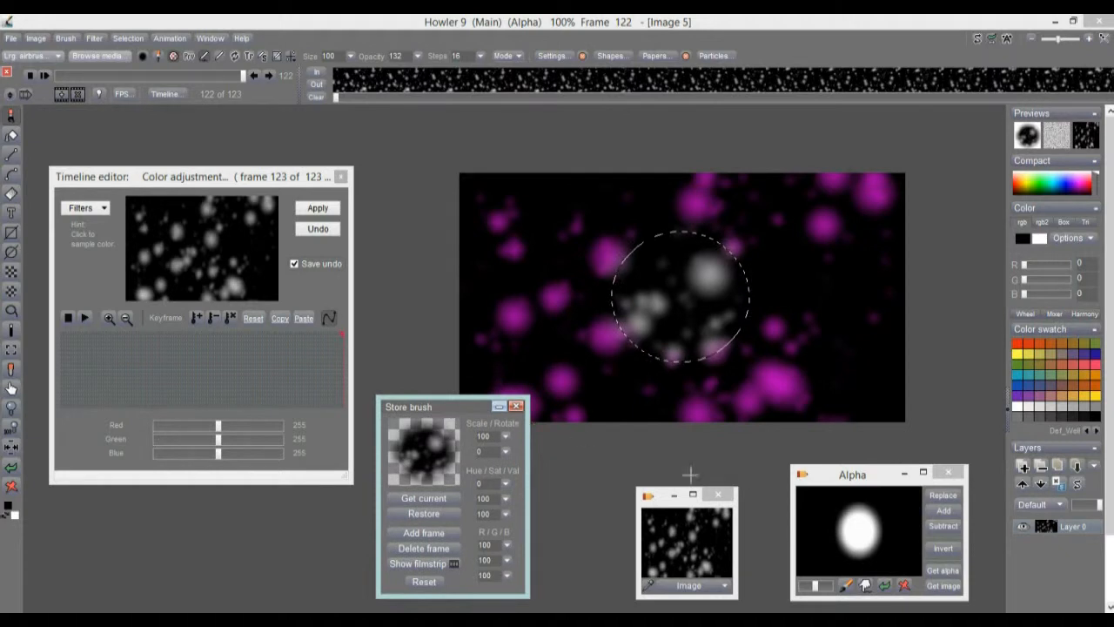
mouse_move(661, 525)
mouse_down()
mouse_move(590, 477)
mouse_move(575, 482)
mouse_move(676, 529)
mouse_up()
mouse_move(464, 402)
mouse_down()
mouse_move(455, 413)
mouse_move(447, 404)
mouse_up()
mouse_move(848, 483)
mouse_down()
mouse_move(826, 492)
mouse_move(851, 474)
mouse_up()
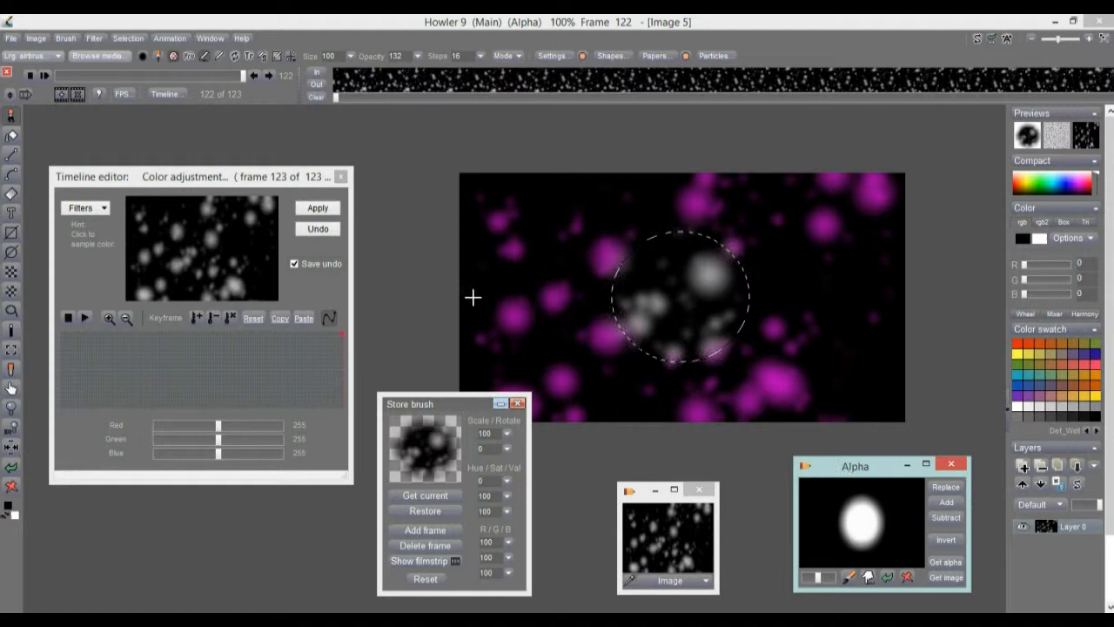
drag(125, 181, 113, 144)
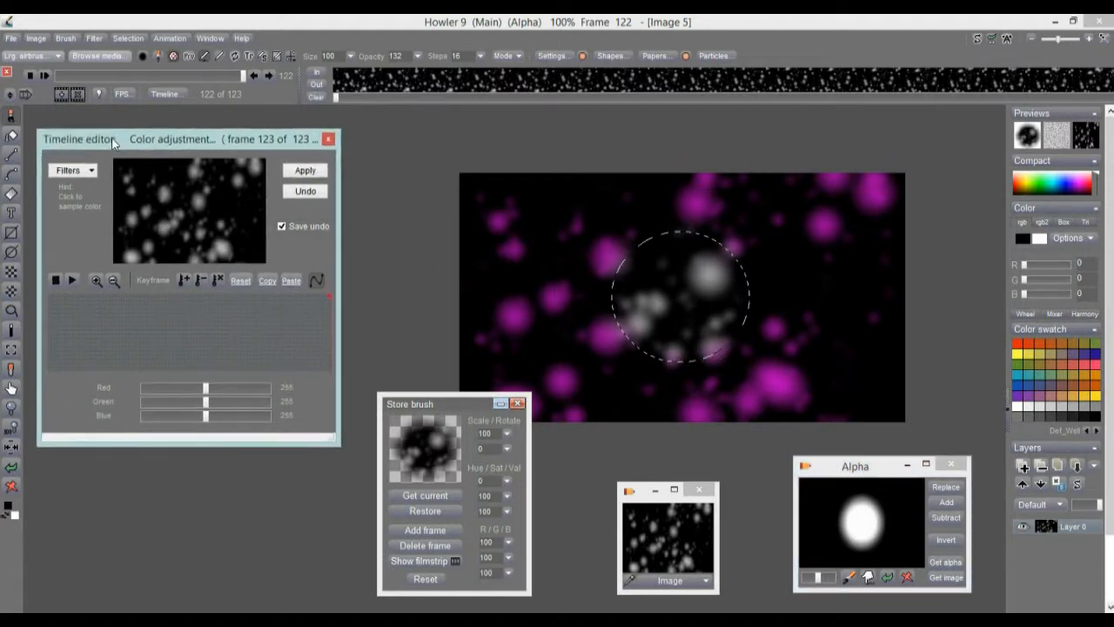
Clear the selection and scrub to frame 105 of the snow animation.
click(144, 39)
click(161, 48)
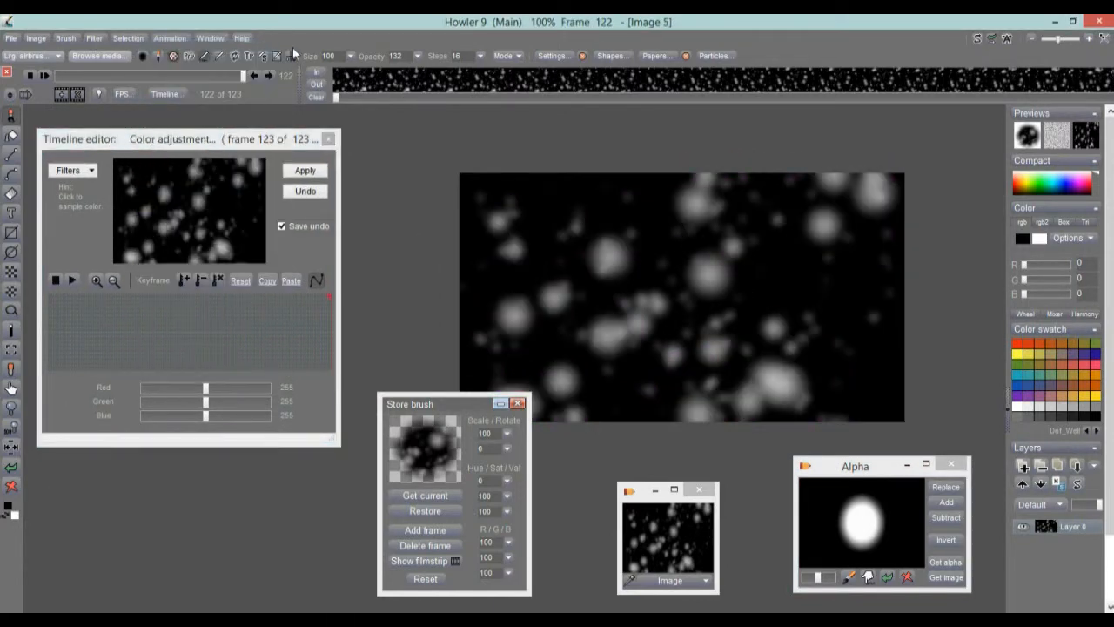
mouse_move(221, 75)
mouse_down()
mouse_move(77, 72)
mouse_move(253, 69)
mouse_move(176, 75)
mouse_move(218, 68)
mouse_up()
Store the snow animation to memory, move its Anim window aside, and go to frame 34.
click(171, 38)
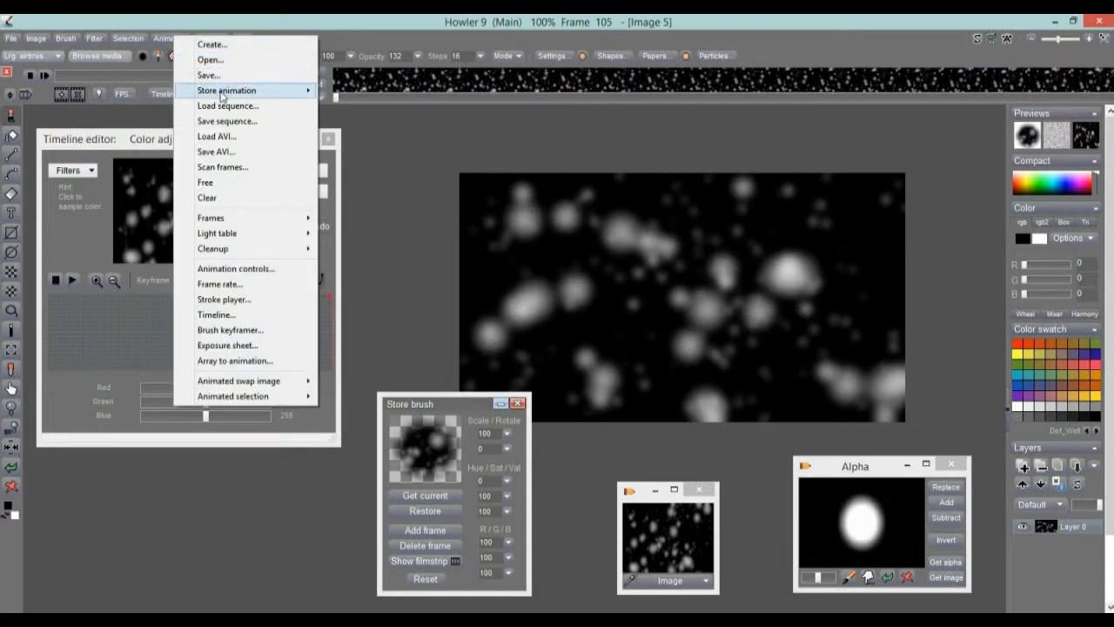
mouse_move(301, 91)
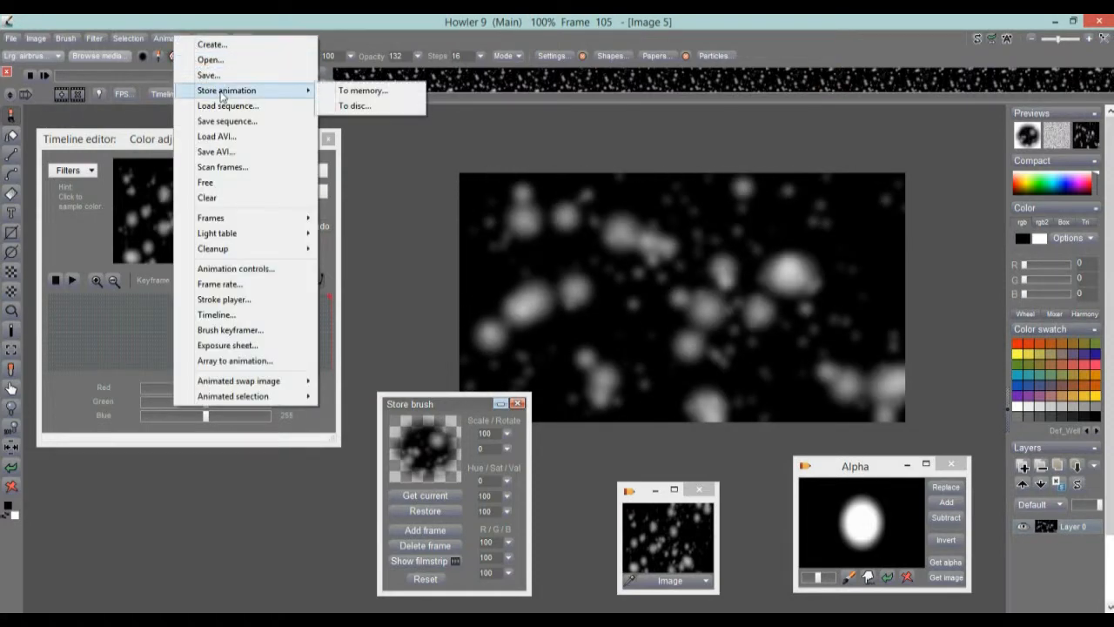
click(378, 91)
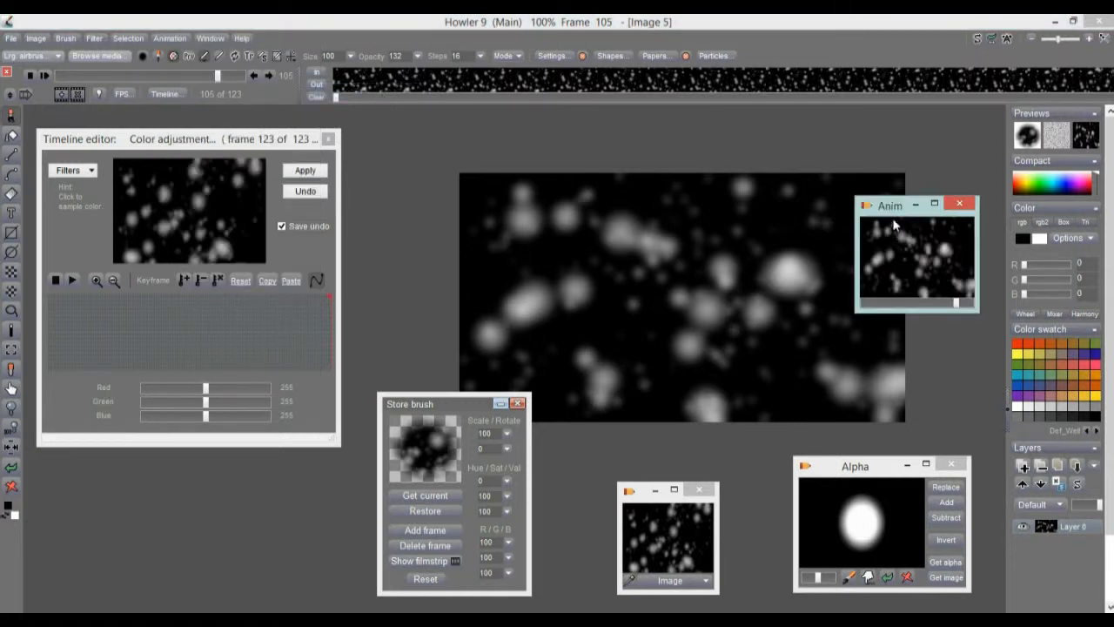
drag(895, 208, 135, 412)
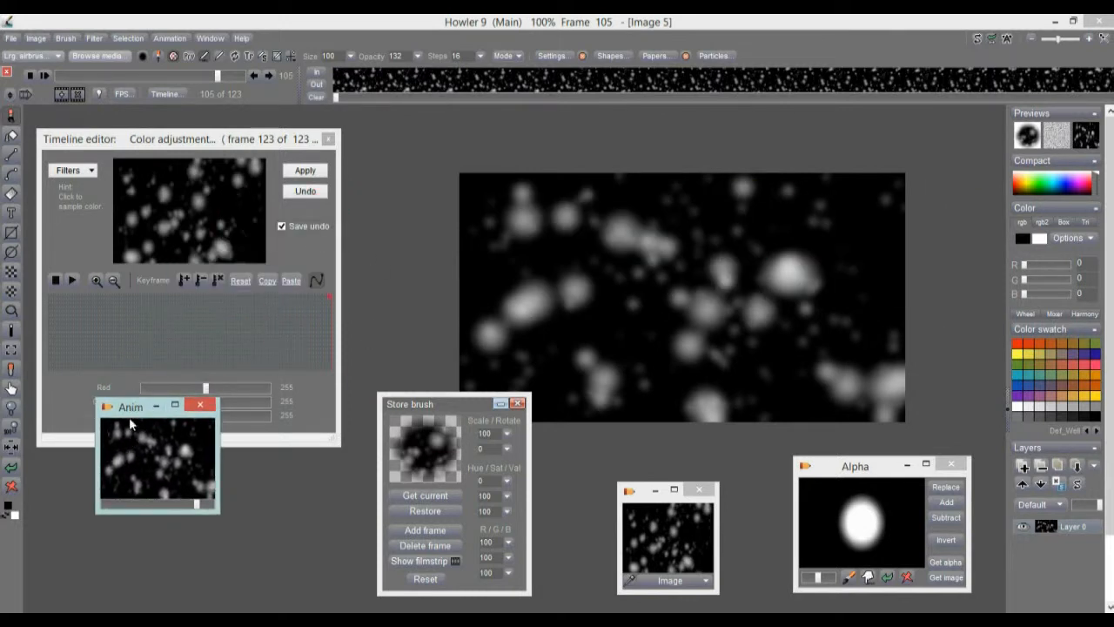
drag(129, 417, 420, 130)
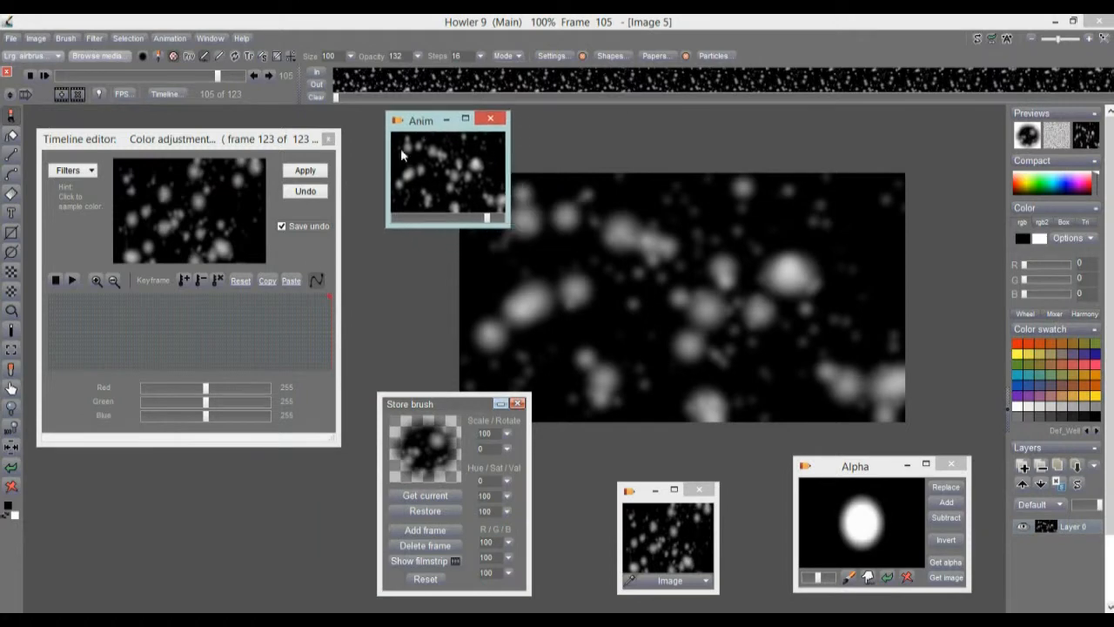
mouse_move(128, 347)
mouse_down()
mouse_move(92, 324)
mouse_move(174, 330)
mouse_move(127, 336)
mouse_up()
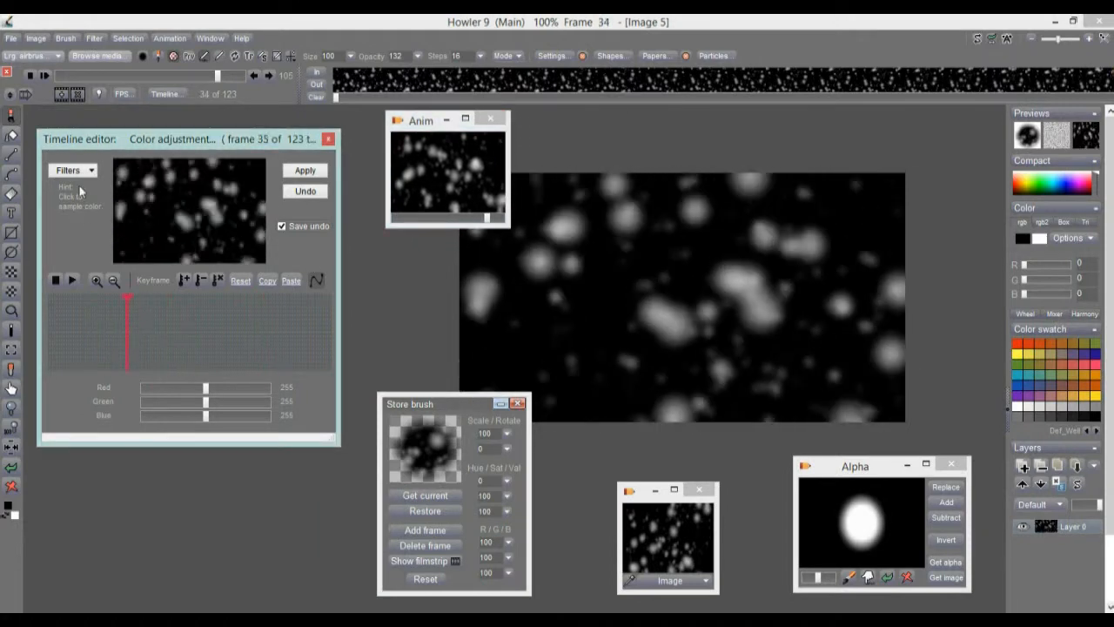
Apply Threshold at level 70 to all 123 frames from the Timeline editor.
click(86, 174)
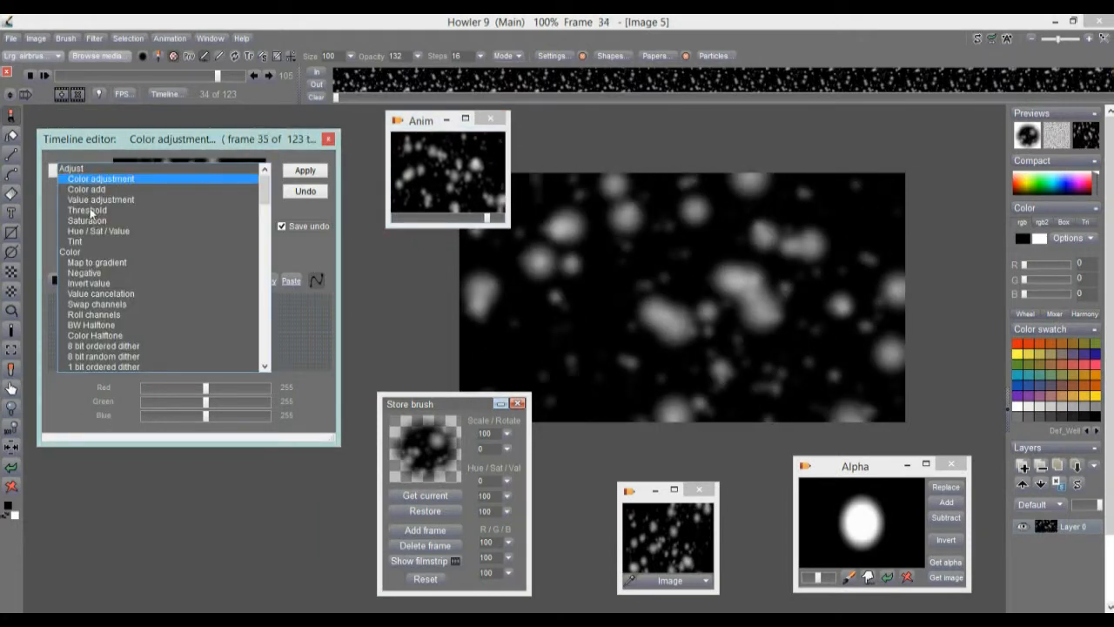
click(87, 209)
drag(211, 375, 178, 383)
drag(80, 344, 231, 313)
click(306, 171)
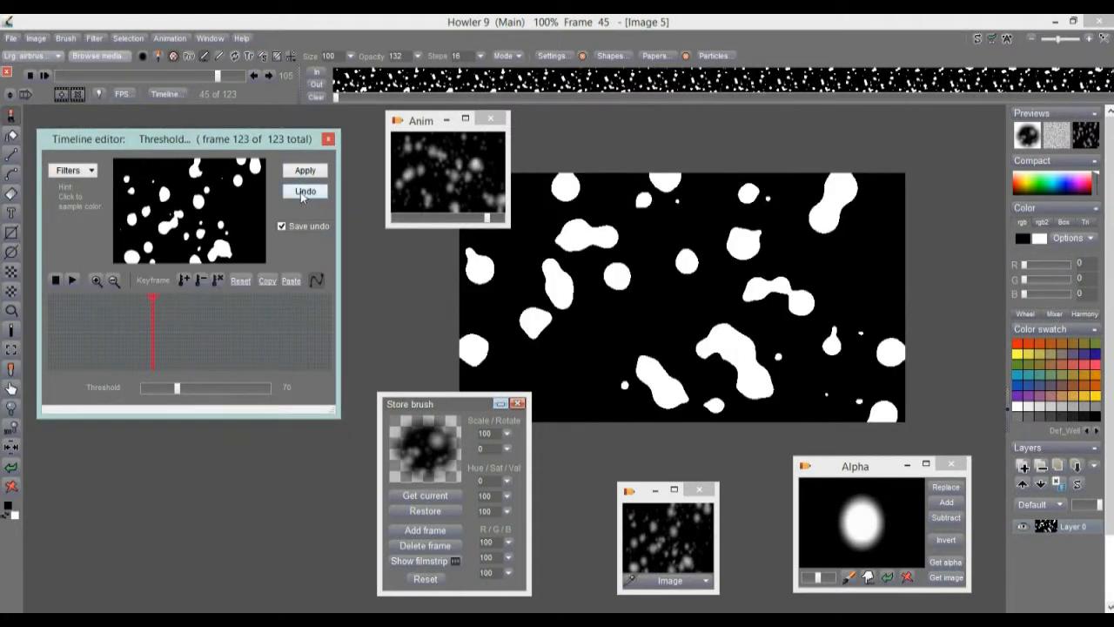
Undo, preview frame 63, and reapply the level-70 threshold across all frames.
click(304, 193)
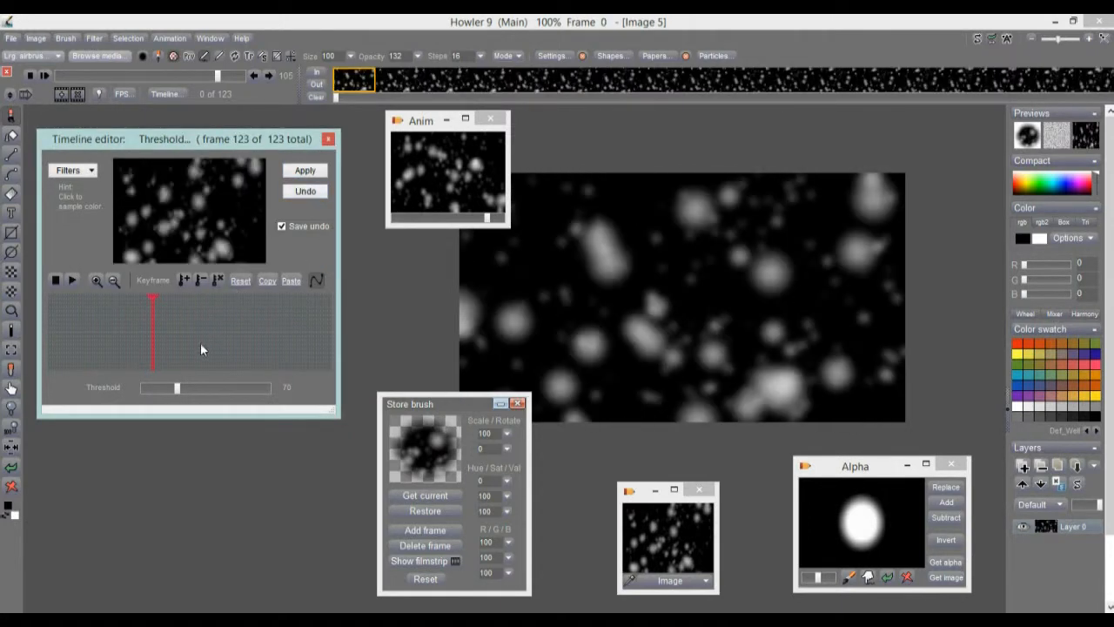
click(190, 343)
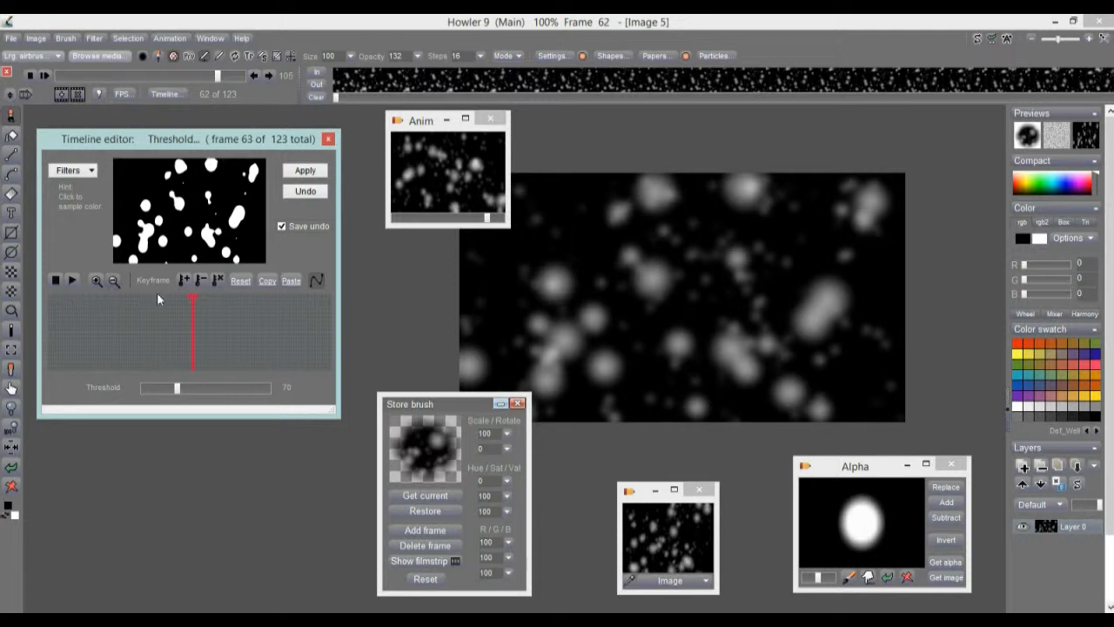
click(305, 171)
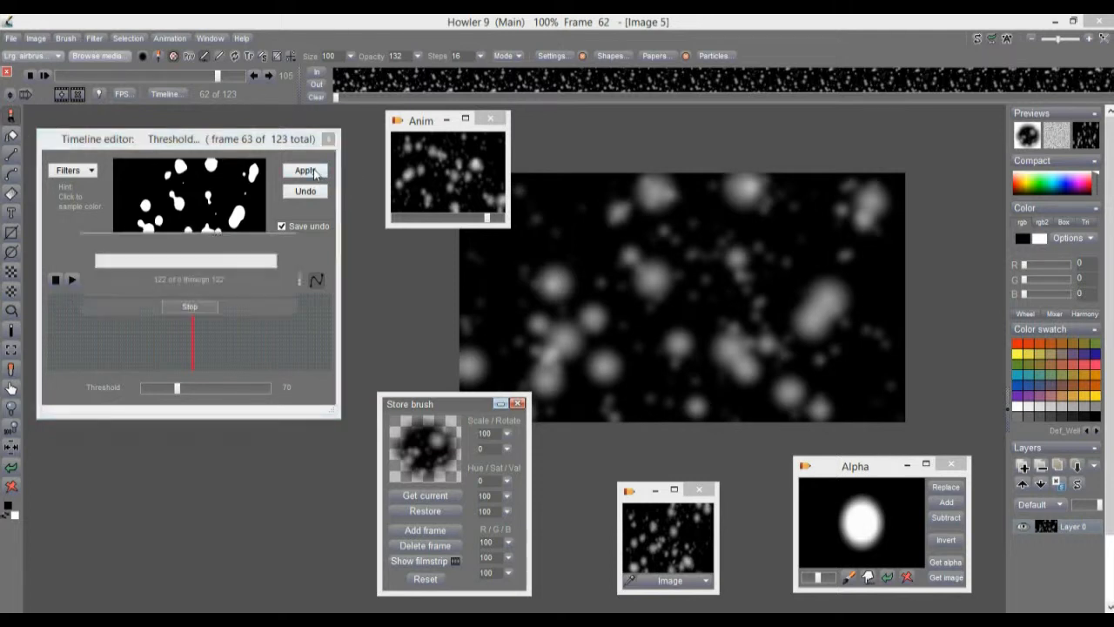
click(314, 172)
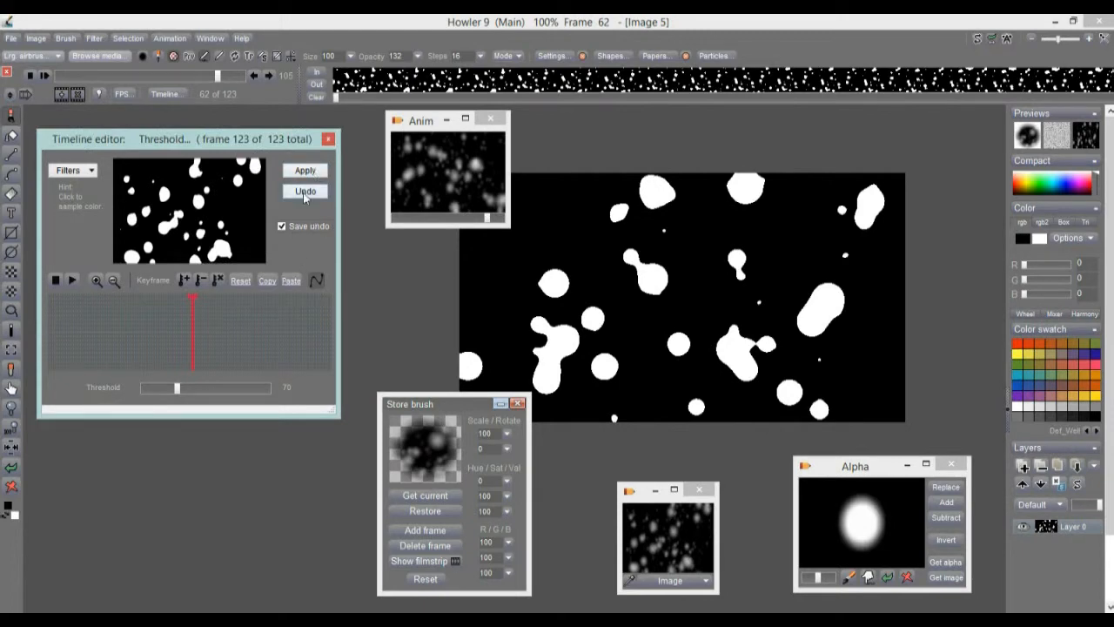
click(305, 191)
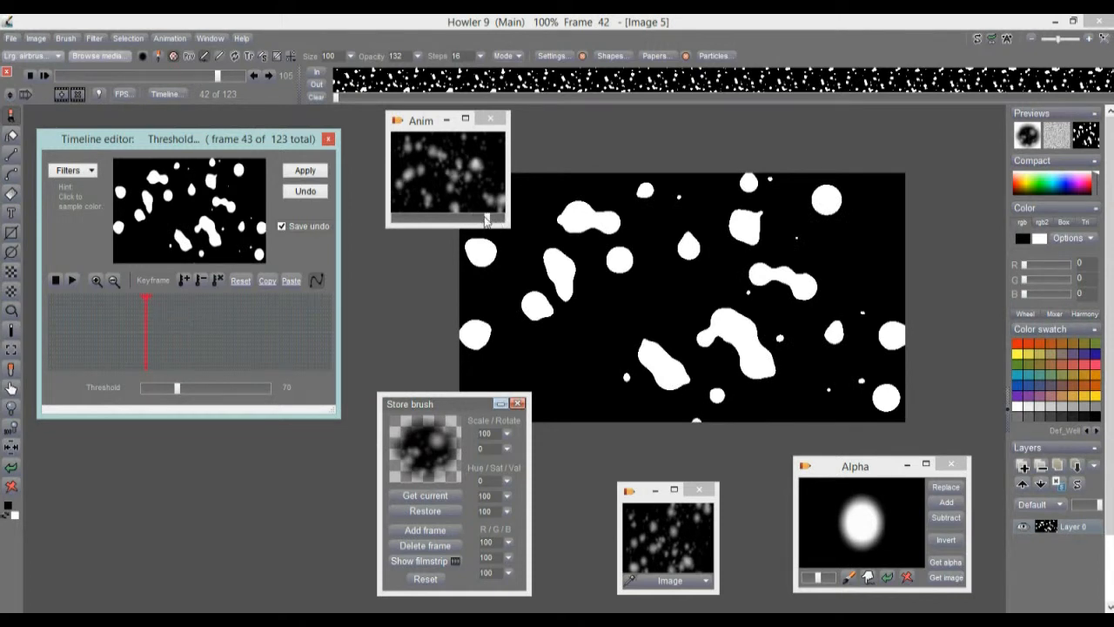
Restore the stored blurry snow animation as a new 123-frame image and reposition its window.
click(414, 219)
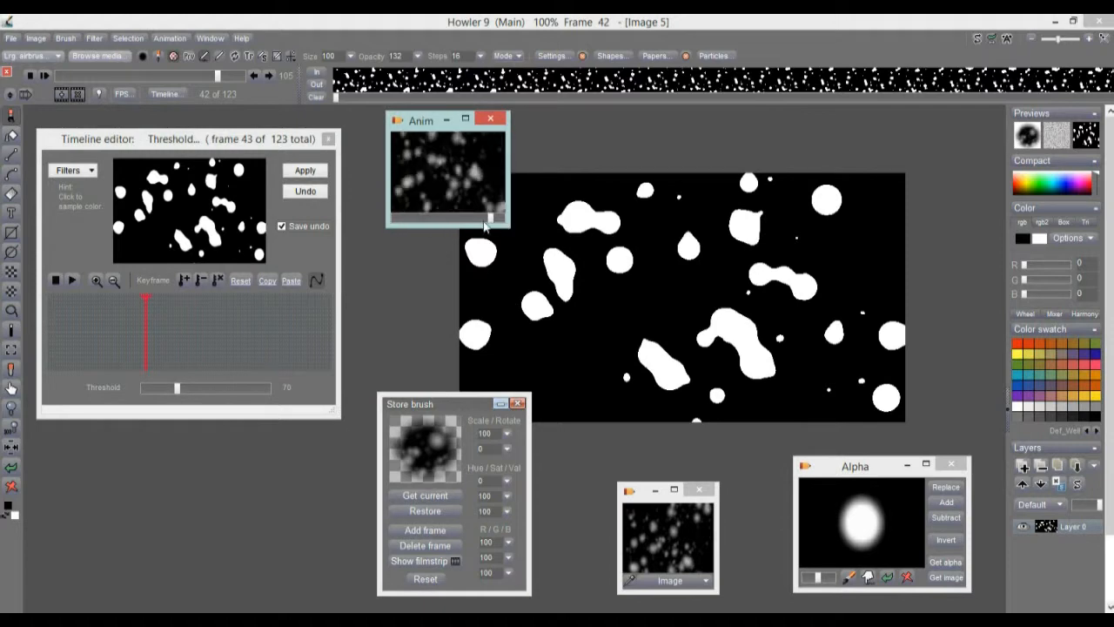
mouse_move(500, 222)
mouse_down()
mouse_move(871, 473)
mouse_move(1007, 542)
mouse_move(504, 232)
mouse_up()
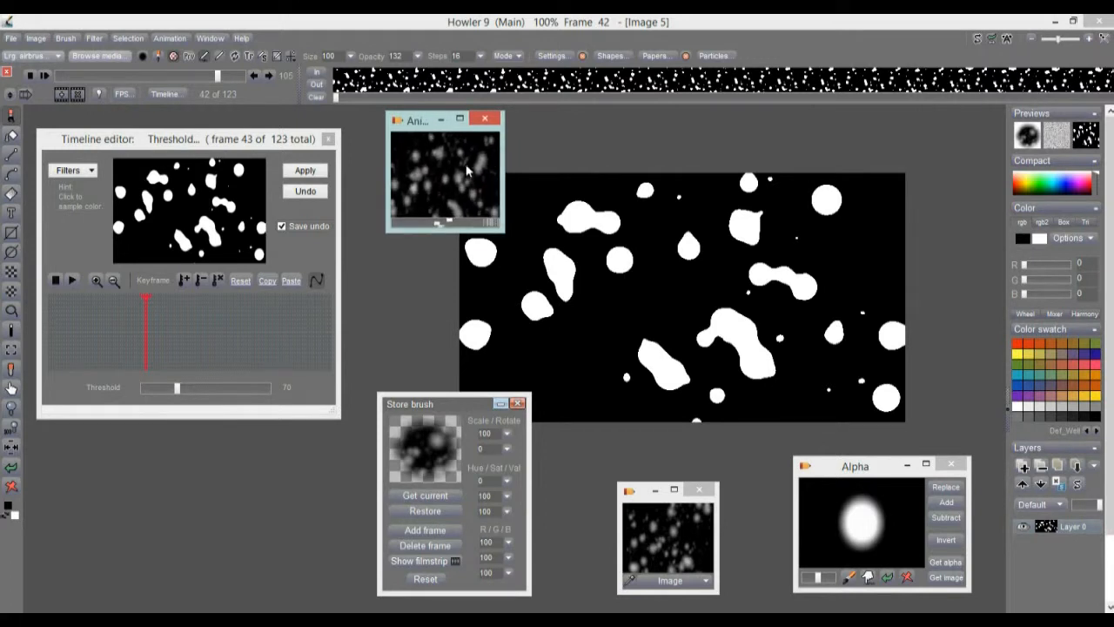
double_click(467, 165)
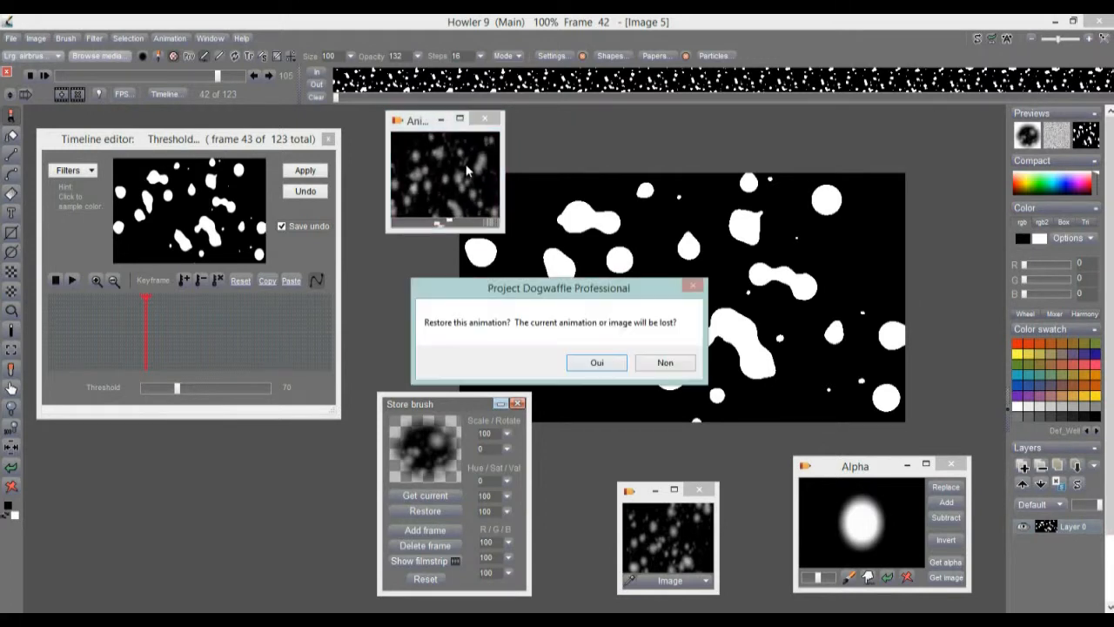
click(597, 363)
drag(436, 313, 692, 208)
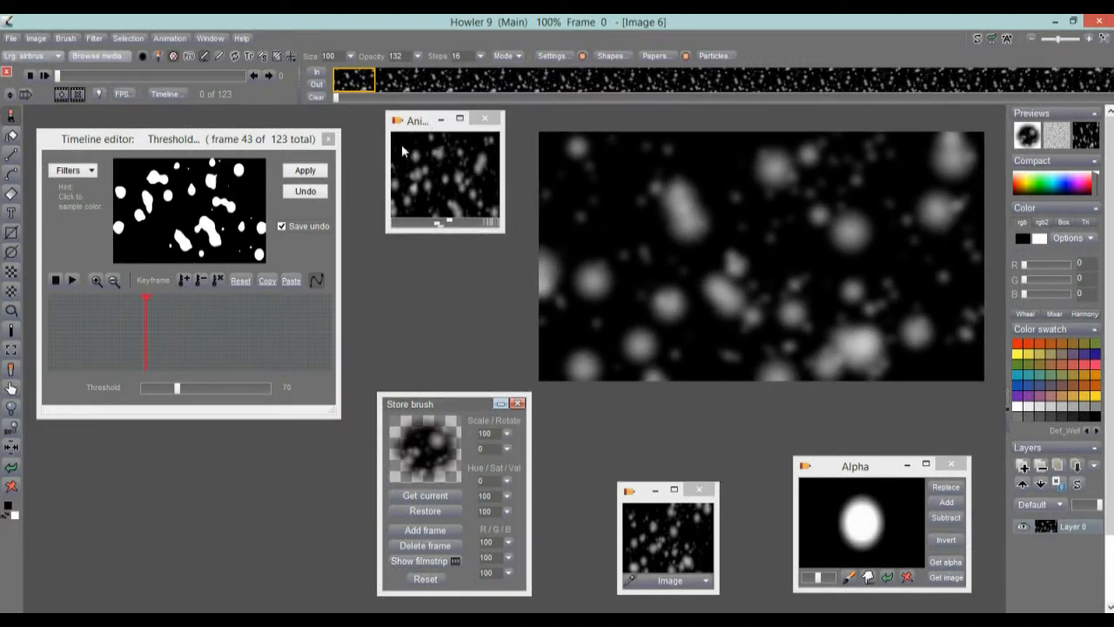
click(77, 172)
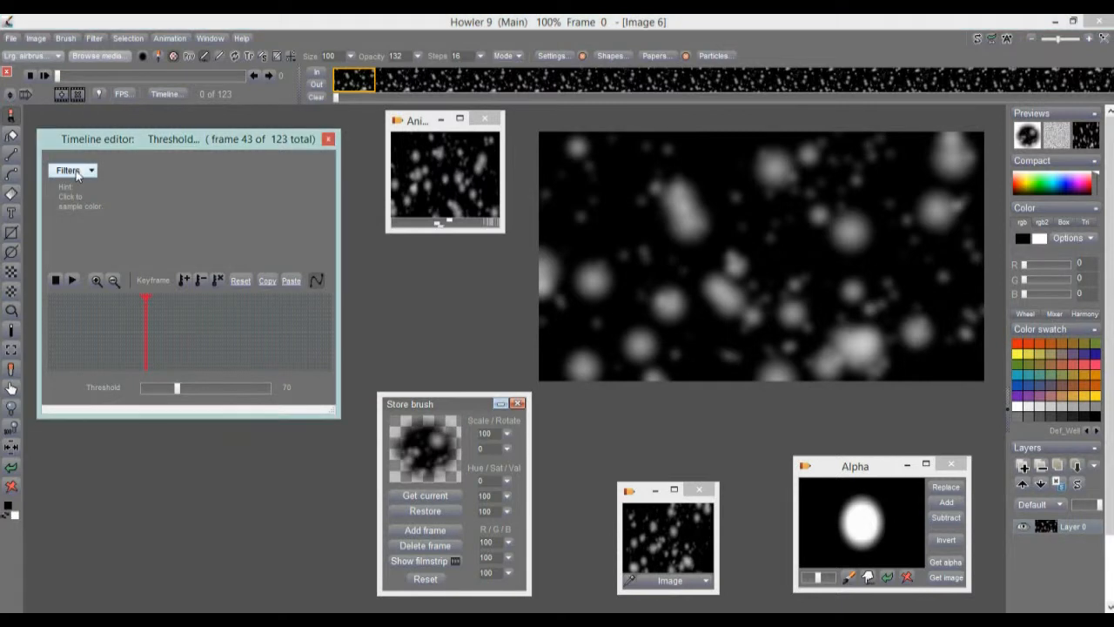
Apply a Threshold of 138 across all 123 frames of the restored snow animation.
click(76, 172)
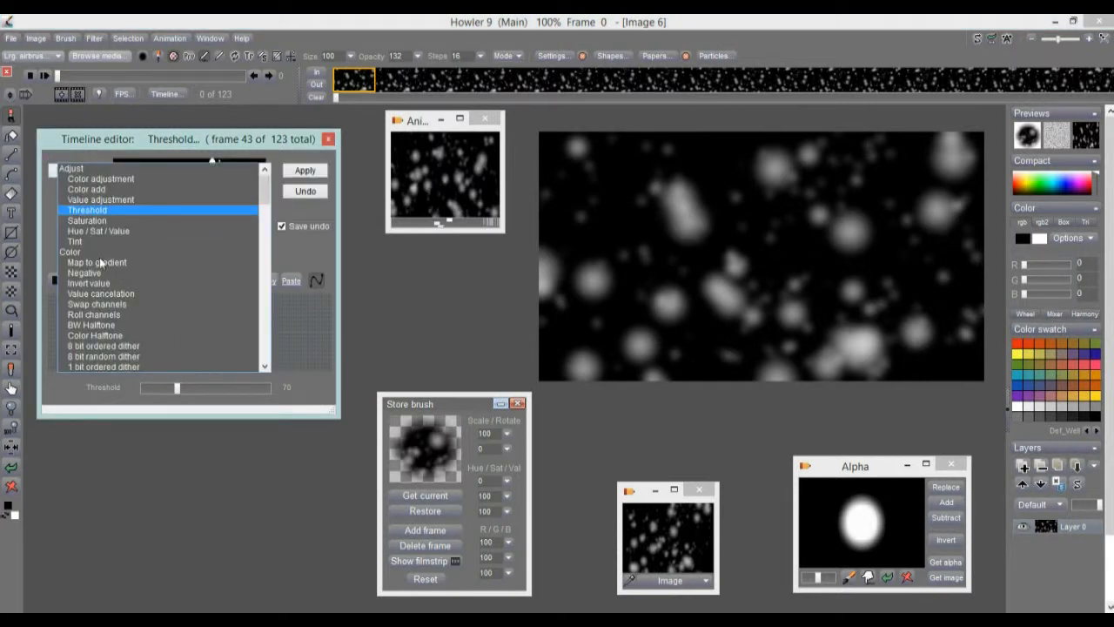
click(87, 211)
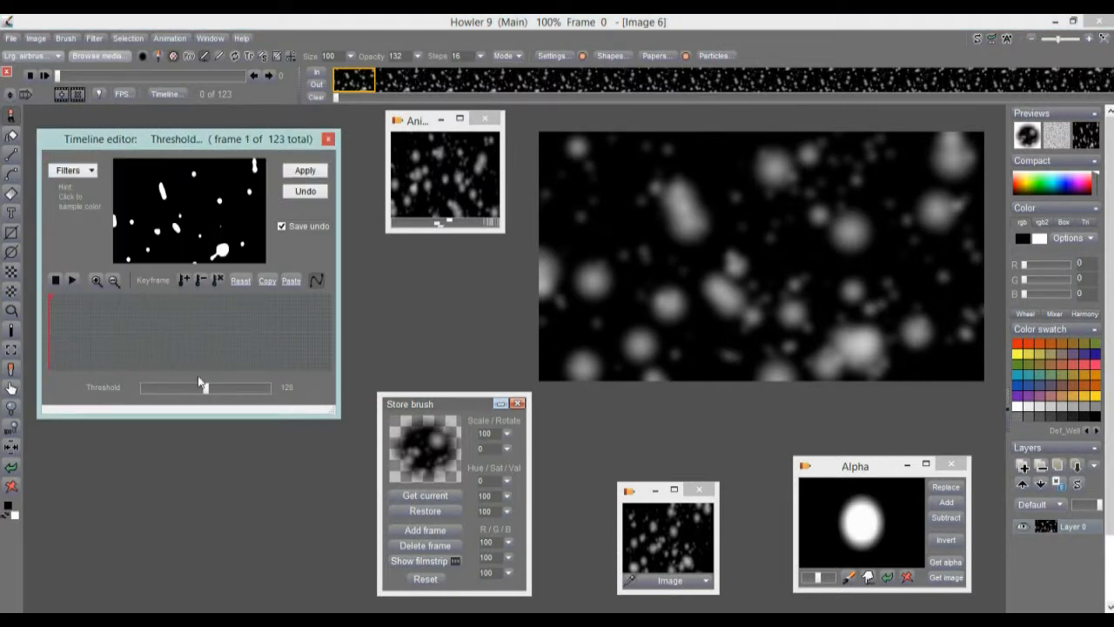
mouse_move(219, 387)
mouse_down()
mouse_move(241, 389)
mouse_move(145, 388)
mouse_move(211, 401)
mouse_up()
click(305, 170)
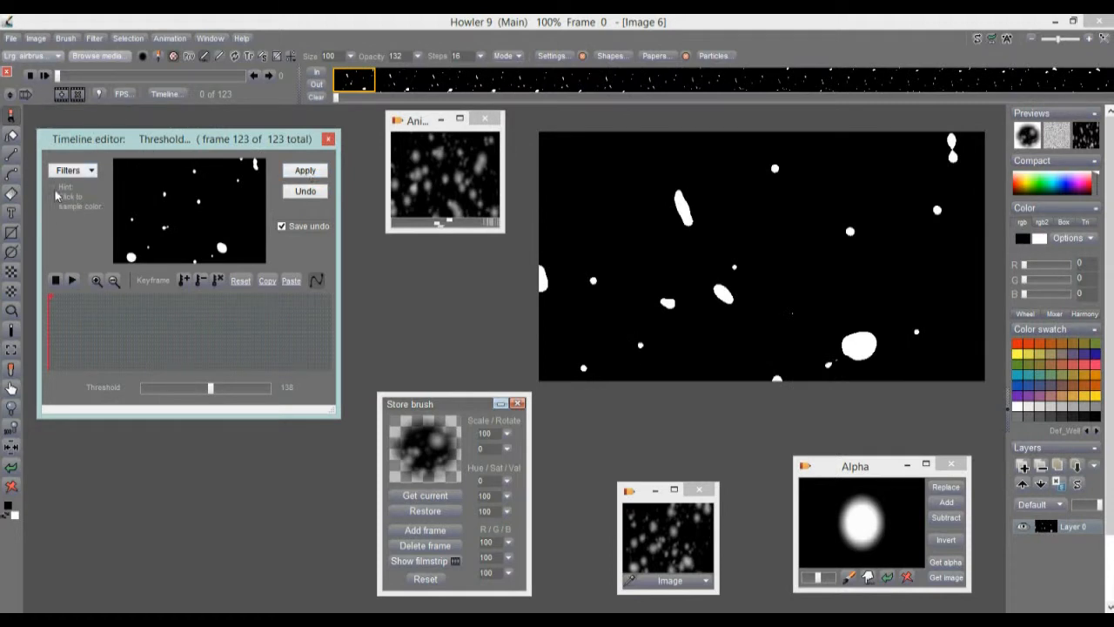
click(170, 38)
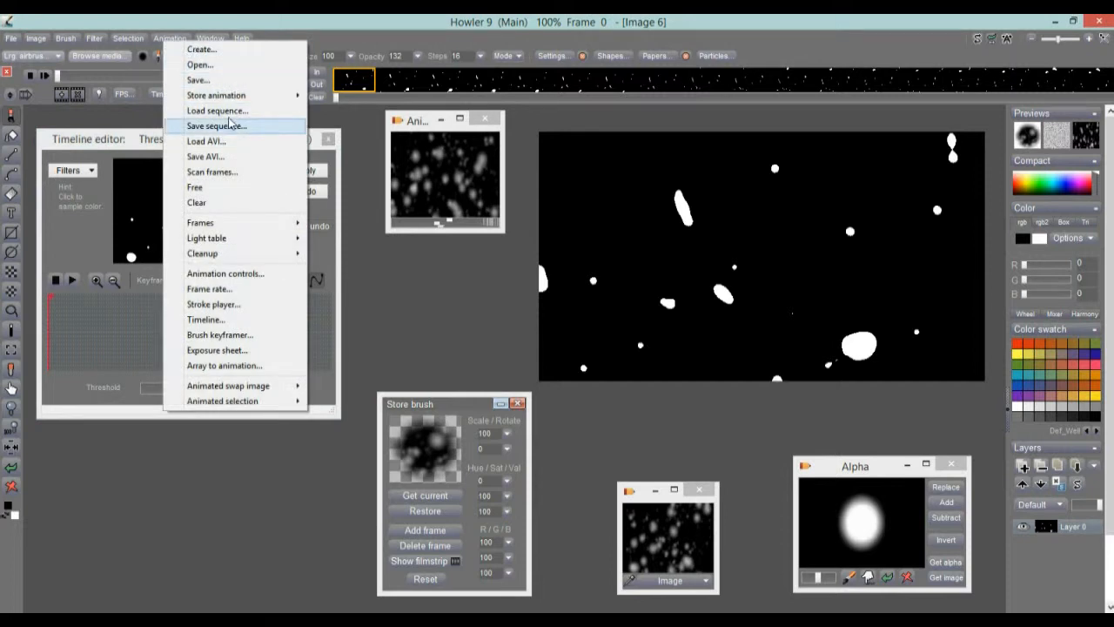
Store the sparse-flake animation to memory and place its preview below the first one.
mouse_move(231, 99)
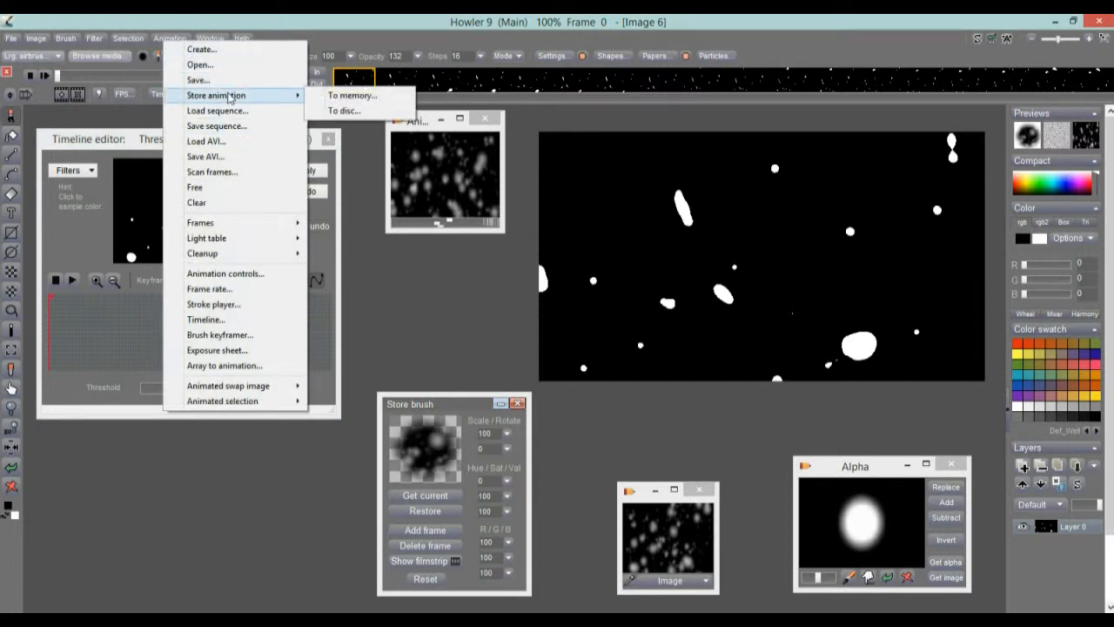
click(353, 97)
drag(892, 216, 404, 187)
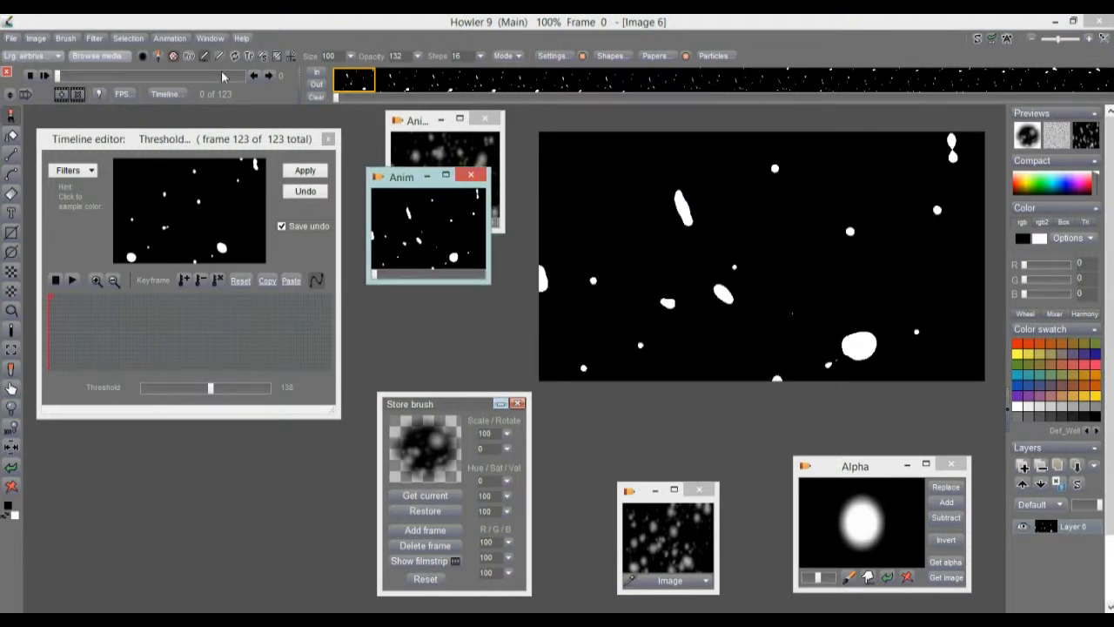
drag(399, 177, 410, 227)
Restore the blurry animation, then the sparse-flake animation as the current image.
click(444, 169)
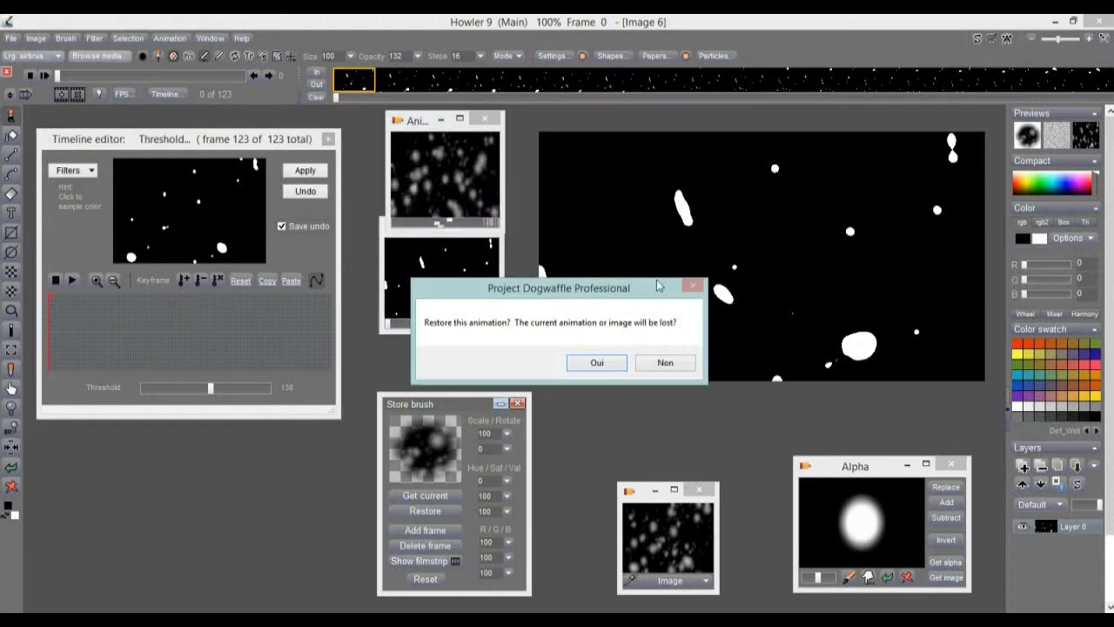
click(609, 362)
click(430, 274)
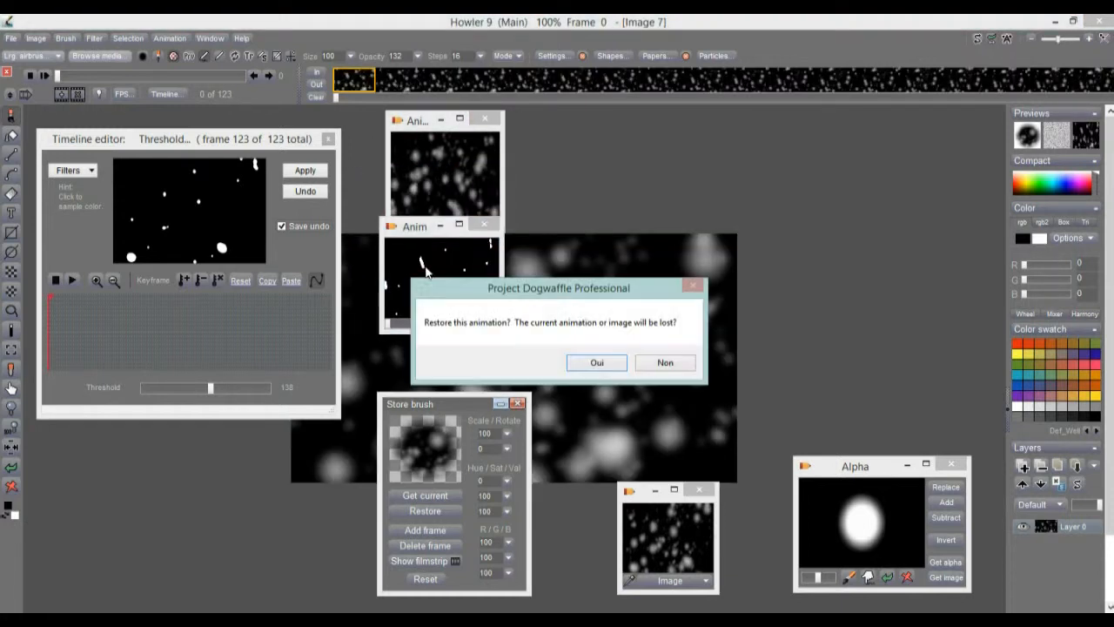
click(597, 362)
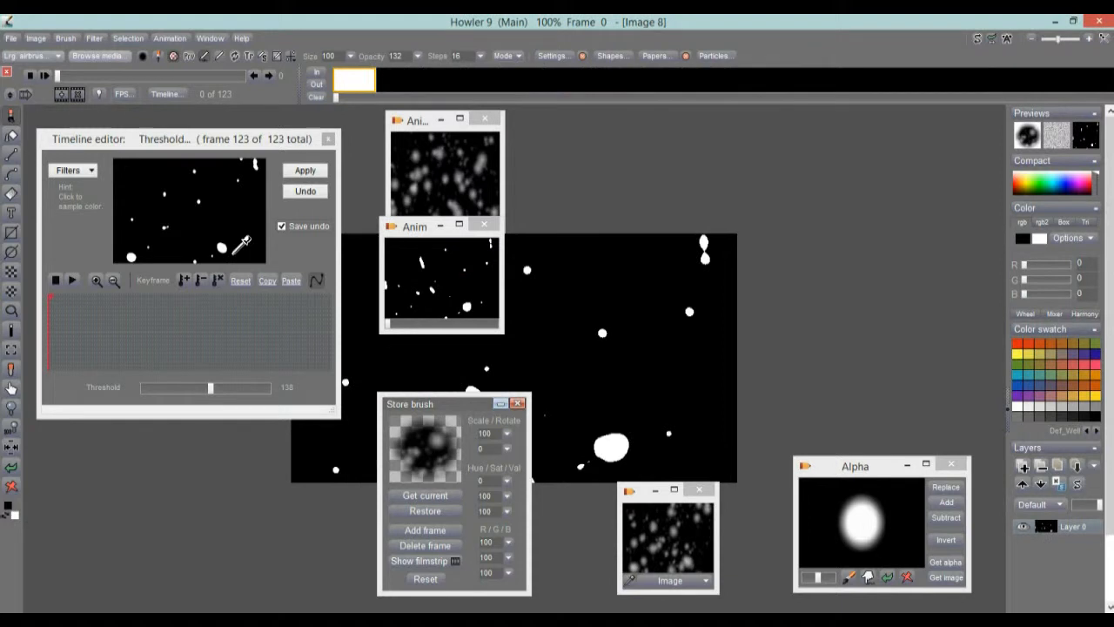
click(89, 172)
click(89, 172)
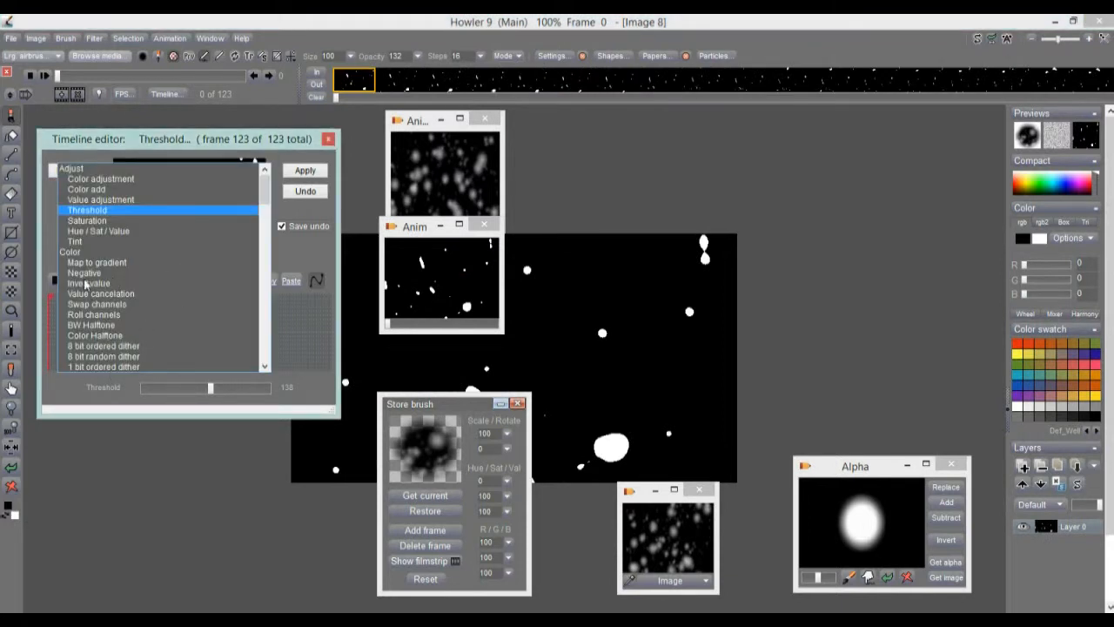
Apply Motion blur with angle 61 and length 54 across all 123 frames.
drag(264, 187, 251, 224)
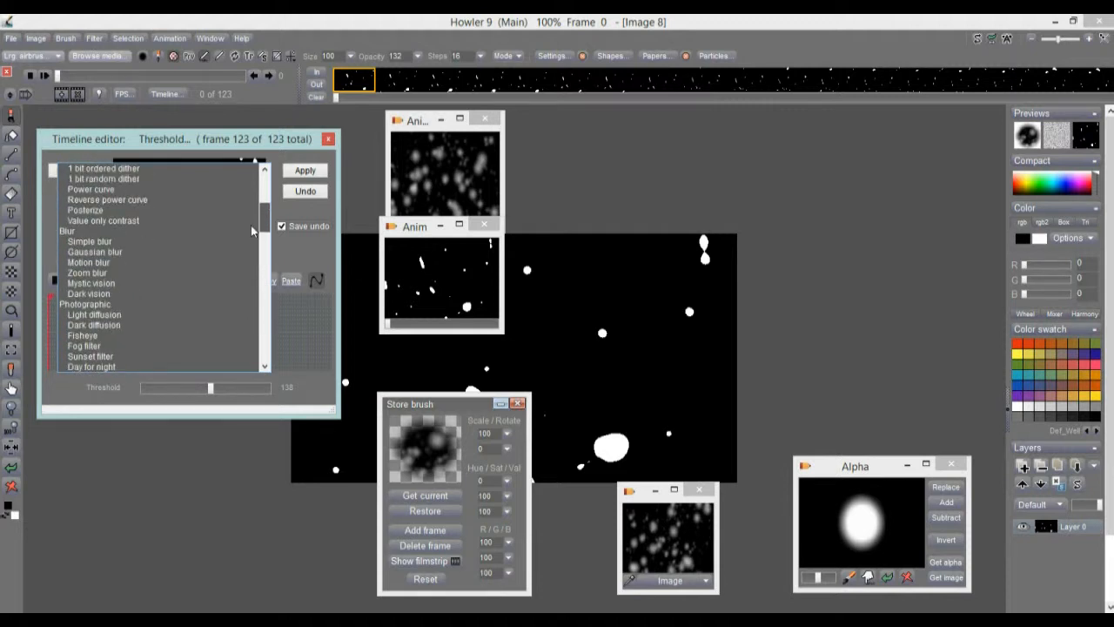
click(96, 264)
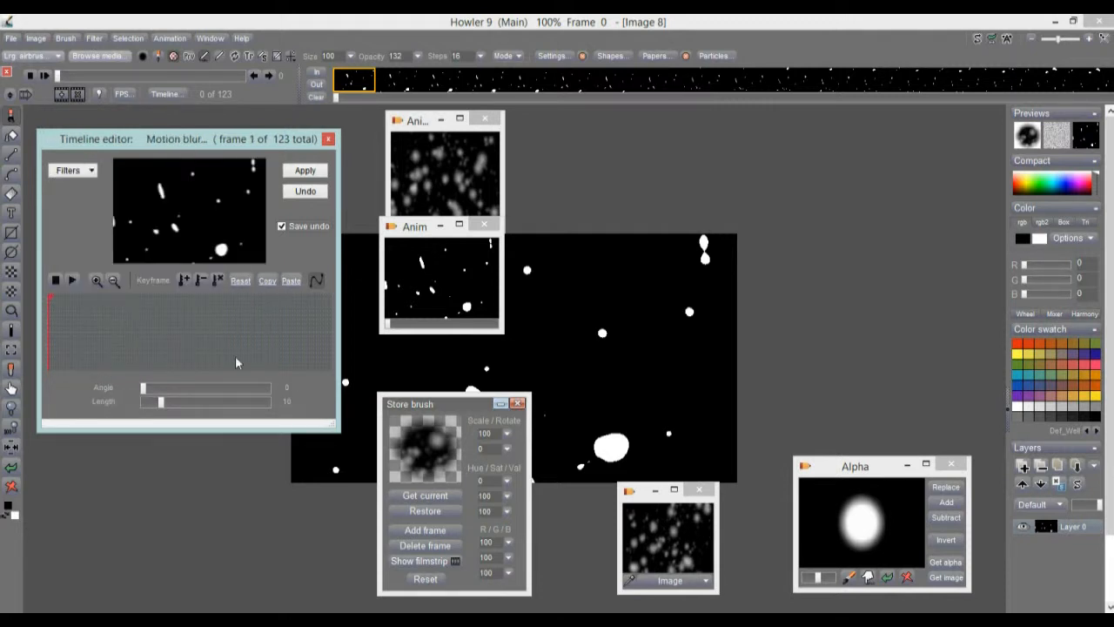
mouse_move(161, 402)
mouse_down()
mouse_move(173, 387)
mouse_move(262, 406)
mouse_move(253, 408)
mouse_up()
drag(179, 390, 168, 391)
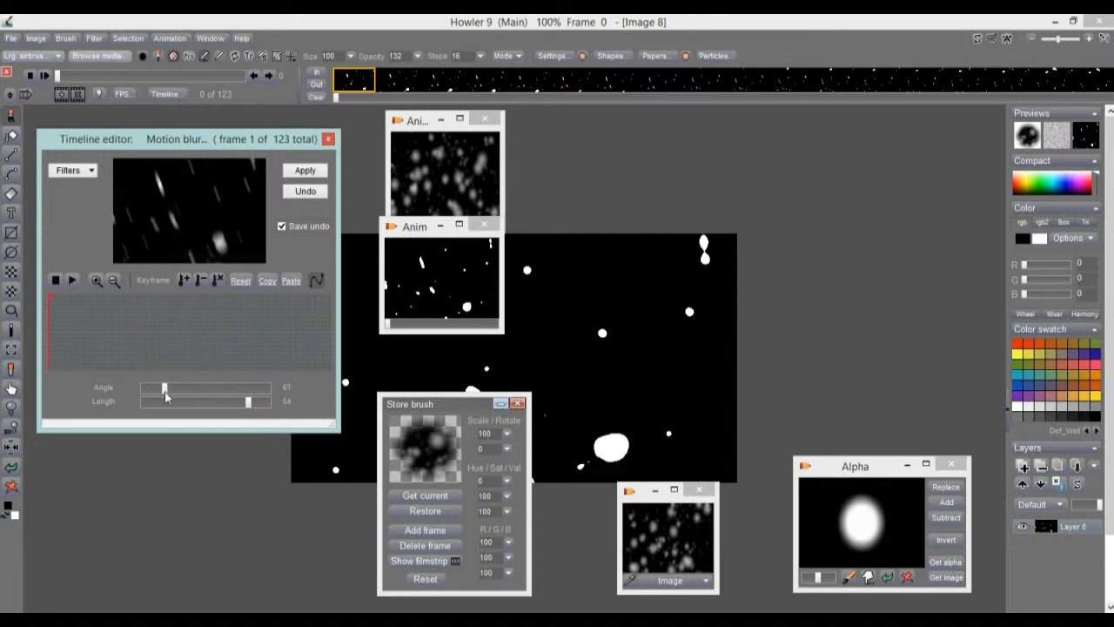
click(305, 171)
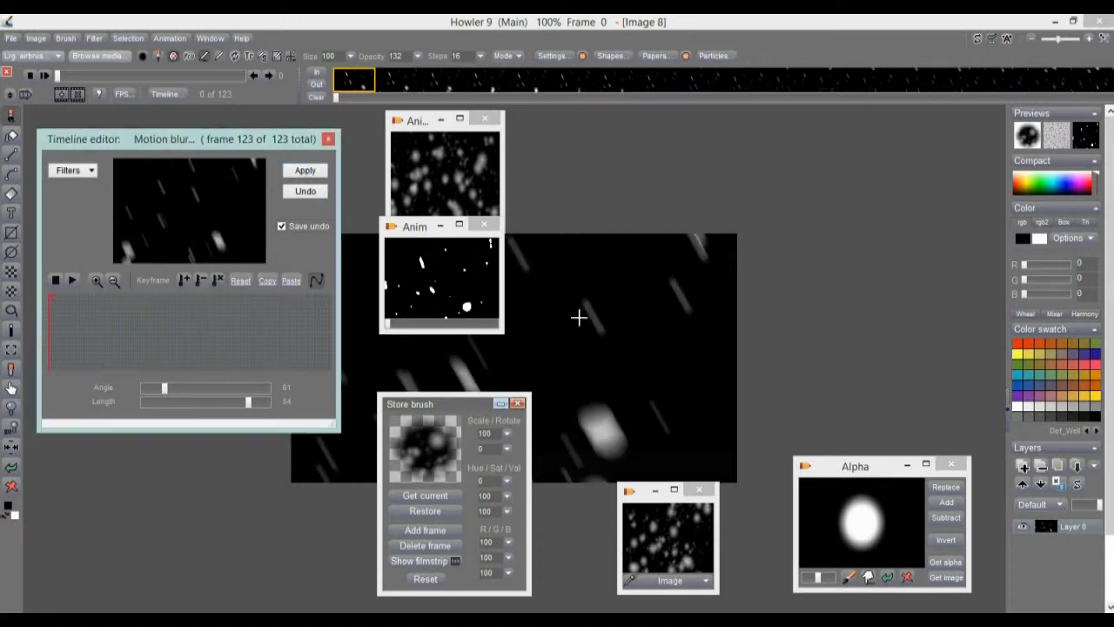
click(168, 37)
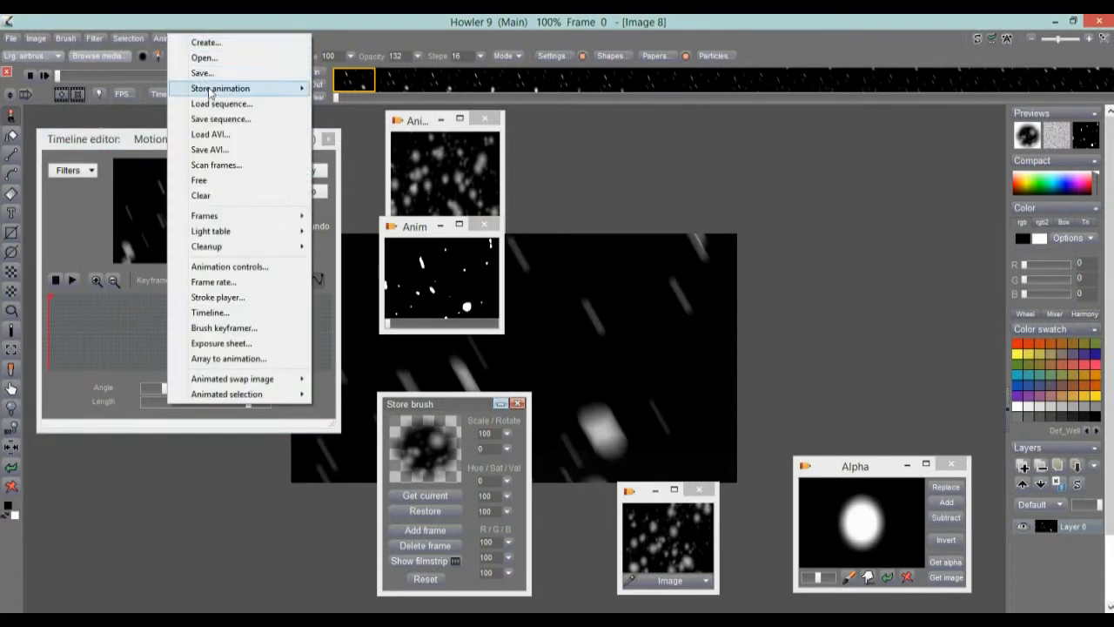
Store the motion-blurred animation to a new window and line up all three previews on the right.
mouse_move(220, 91)
click(374, 90)
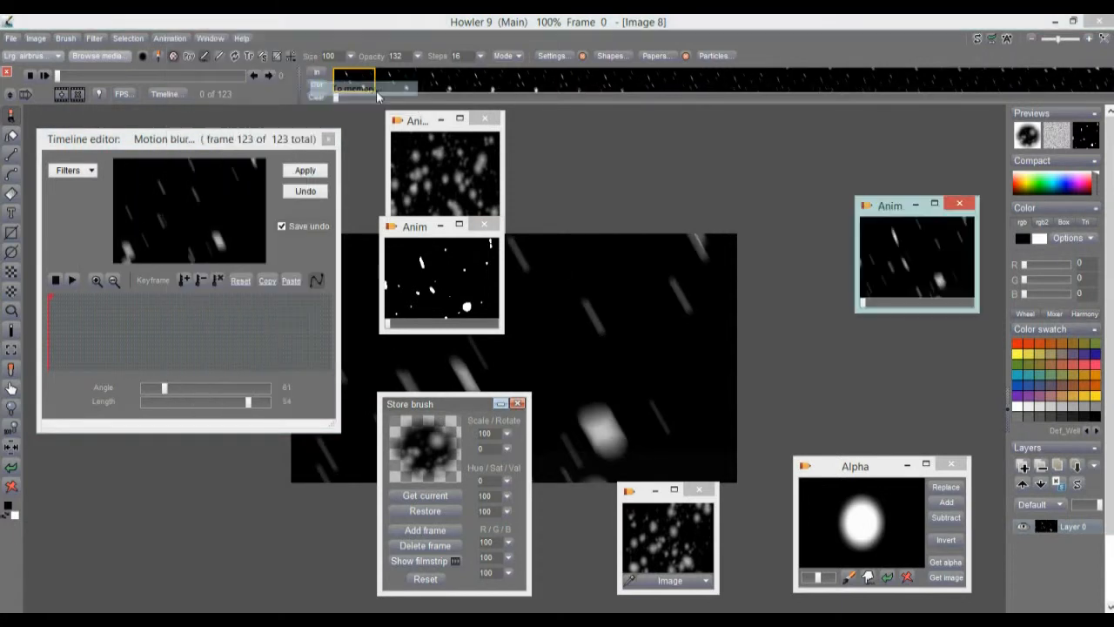
drag(895, 215, 899, 150)
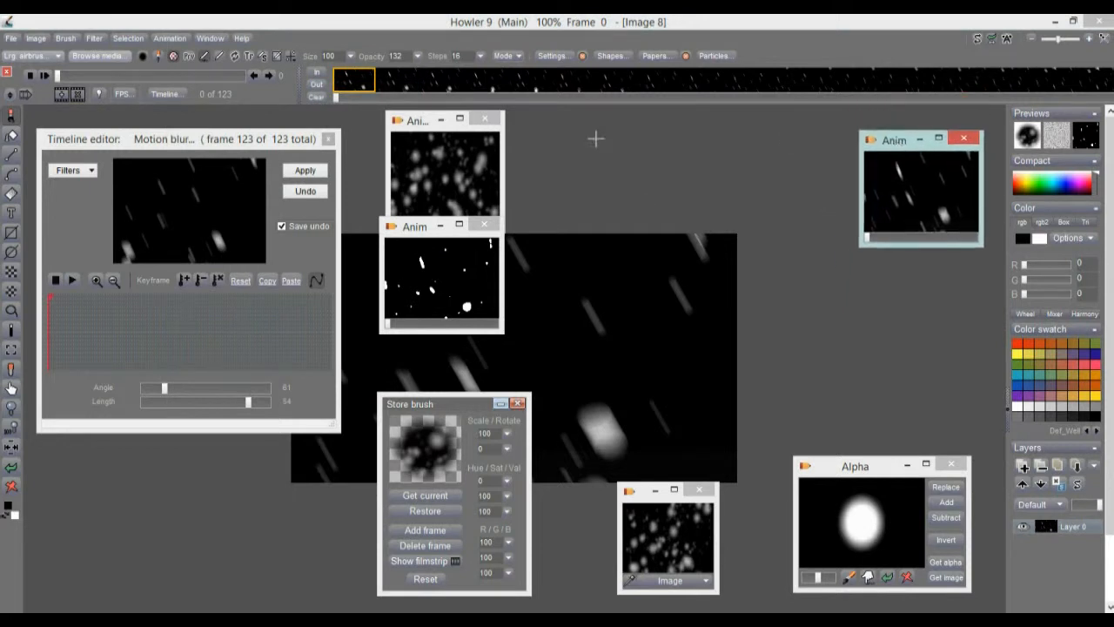
drag(413, 122, 892, 267)
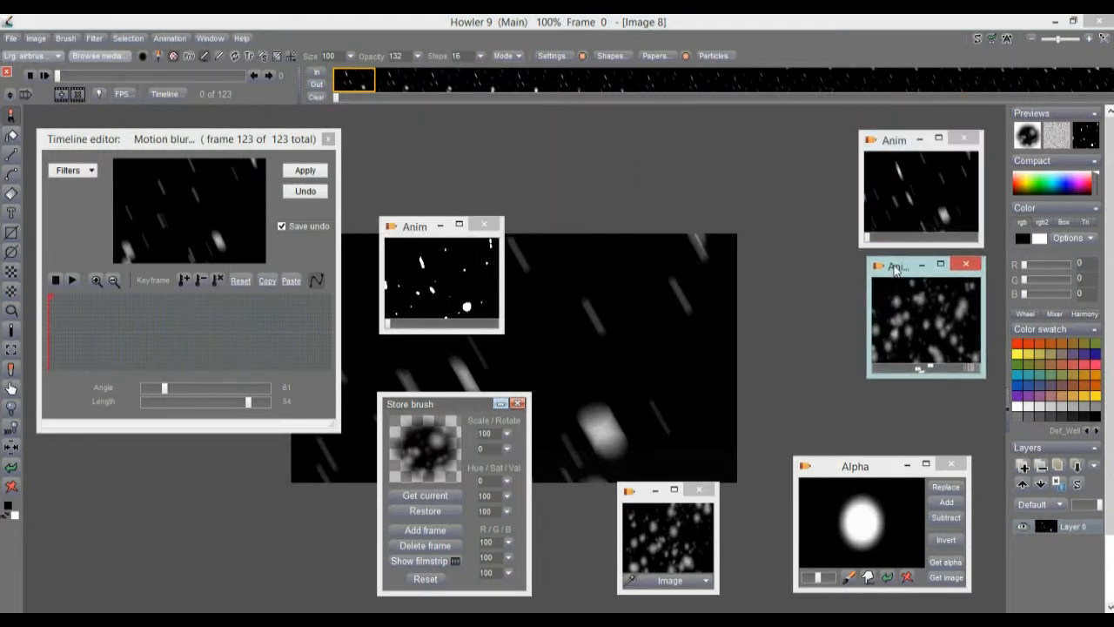
drag(414, 228, 854, 402)
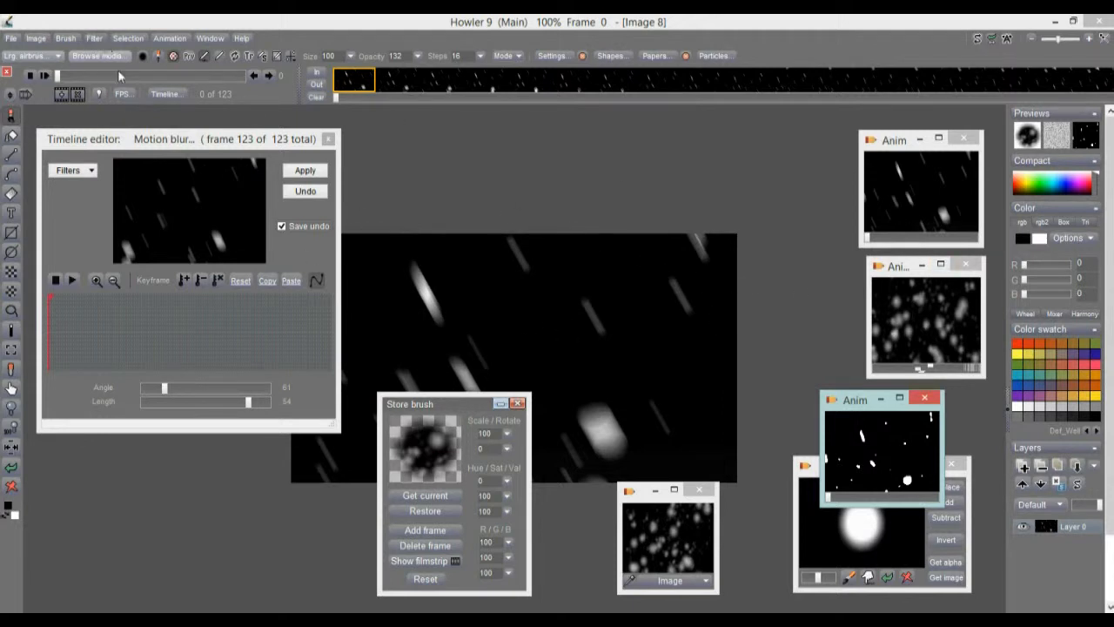
click(185, 40)
mouse_move(267, 99)
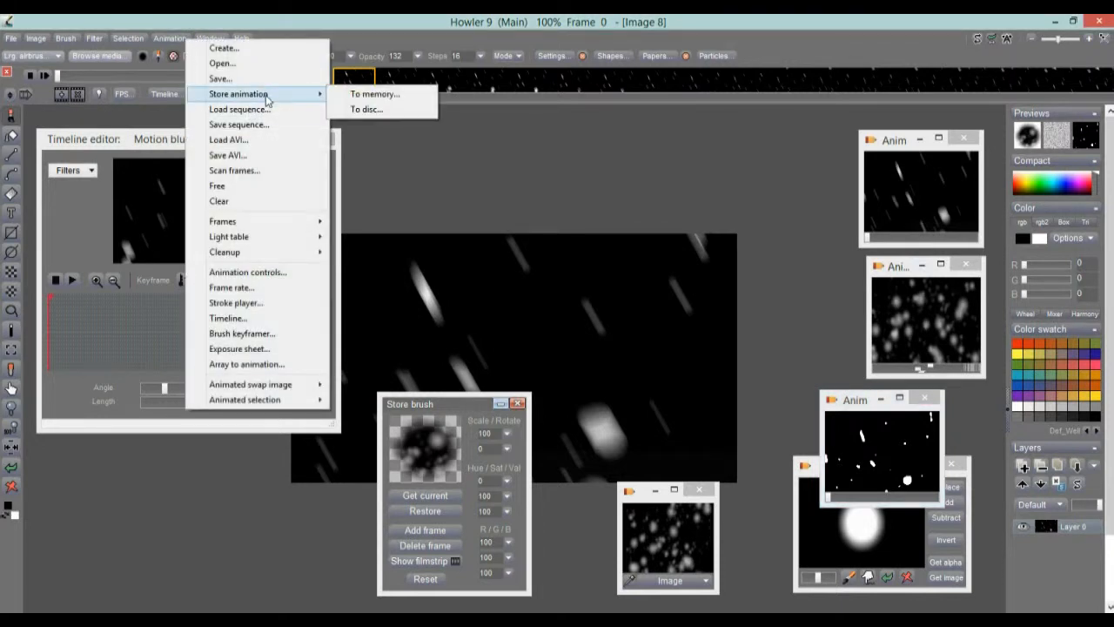
Save the motion-blurred animation to disc and close its DWA preview window.
click(386, 120)
drag(163, 165, 771, 289)
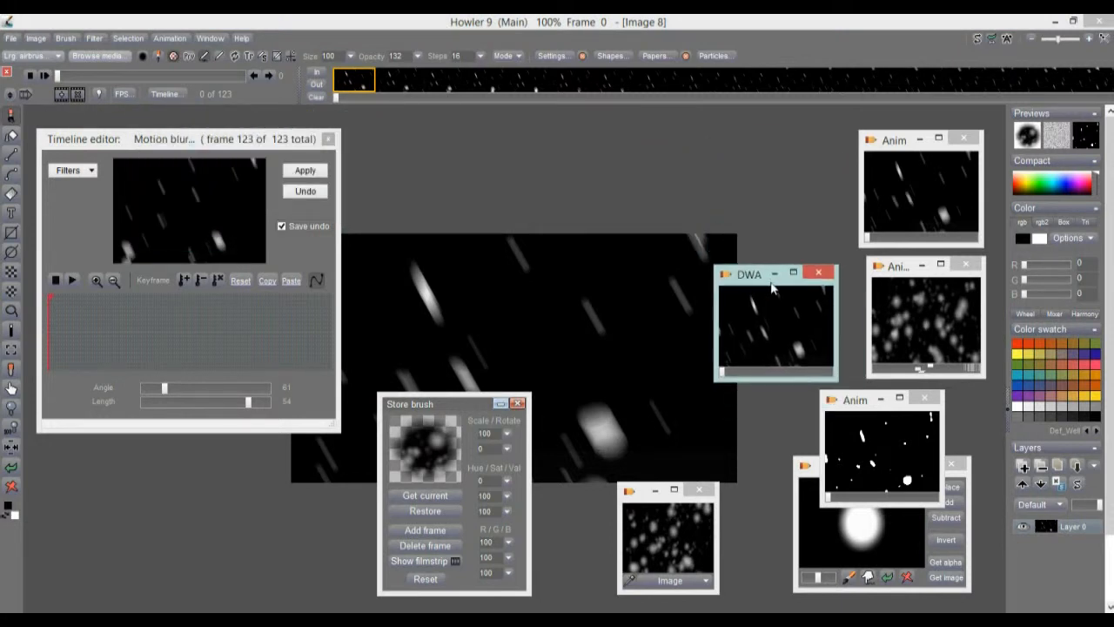
click(821, 274)
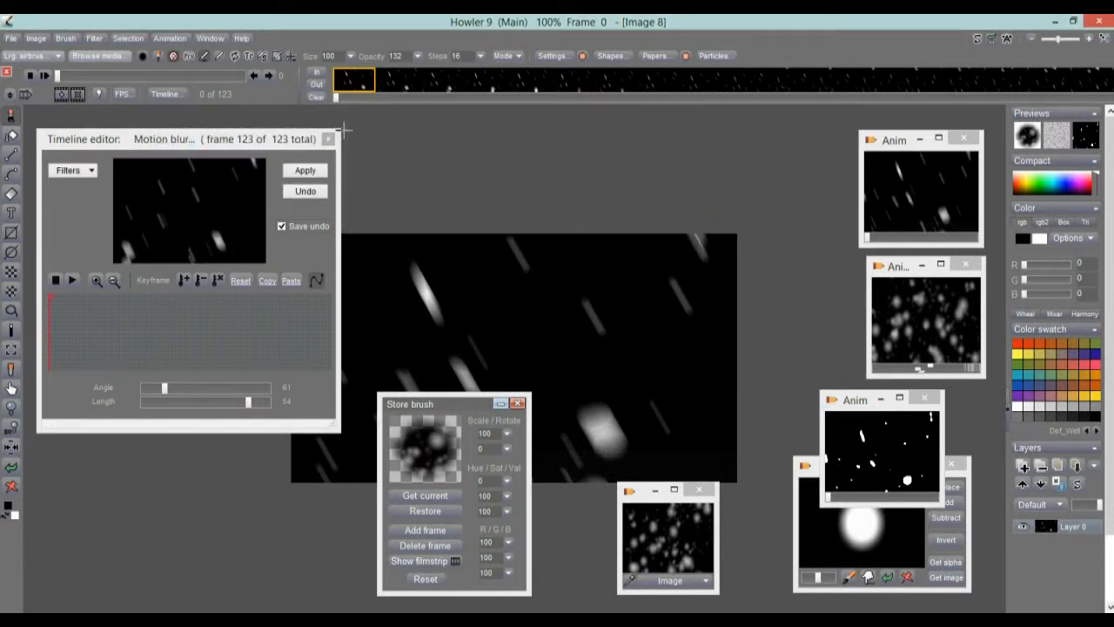
Rearrange the Timeline editor and brush store panels, and scroll the filter list to Animated.
drag(156, 141, 154, 120)
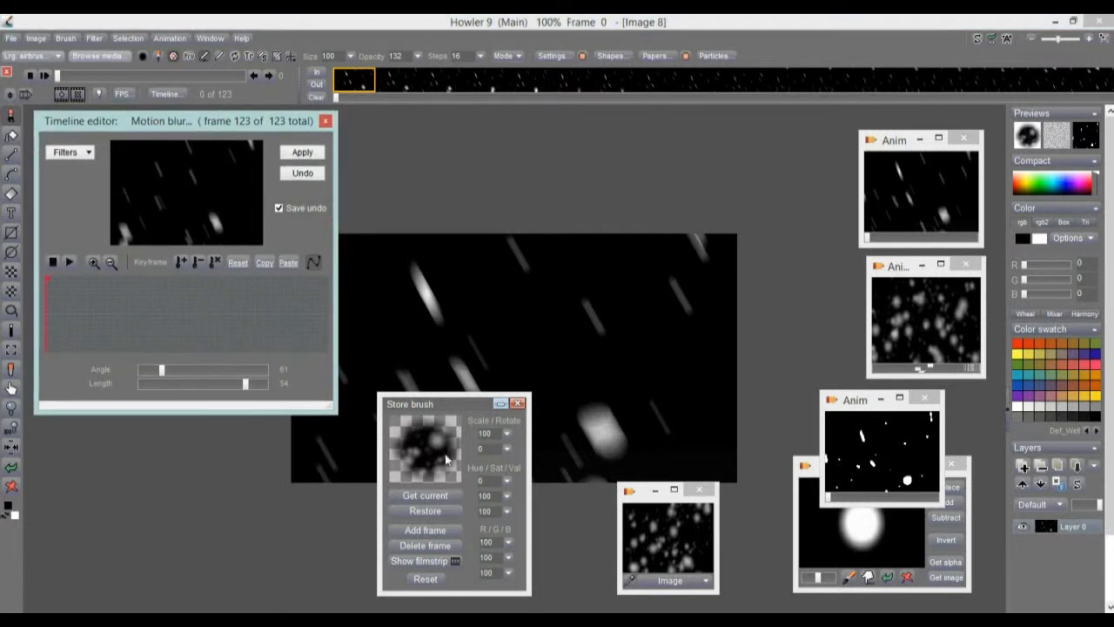
mouse_move(473, 409)
mouse_down()
mouse_move(195, 301)
mouse_move(166, 375)
mouse_move(173, 398)
mouse_move(163, 398)
mouse_move(209, 417)
mouse_up()
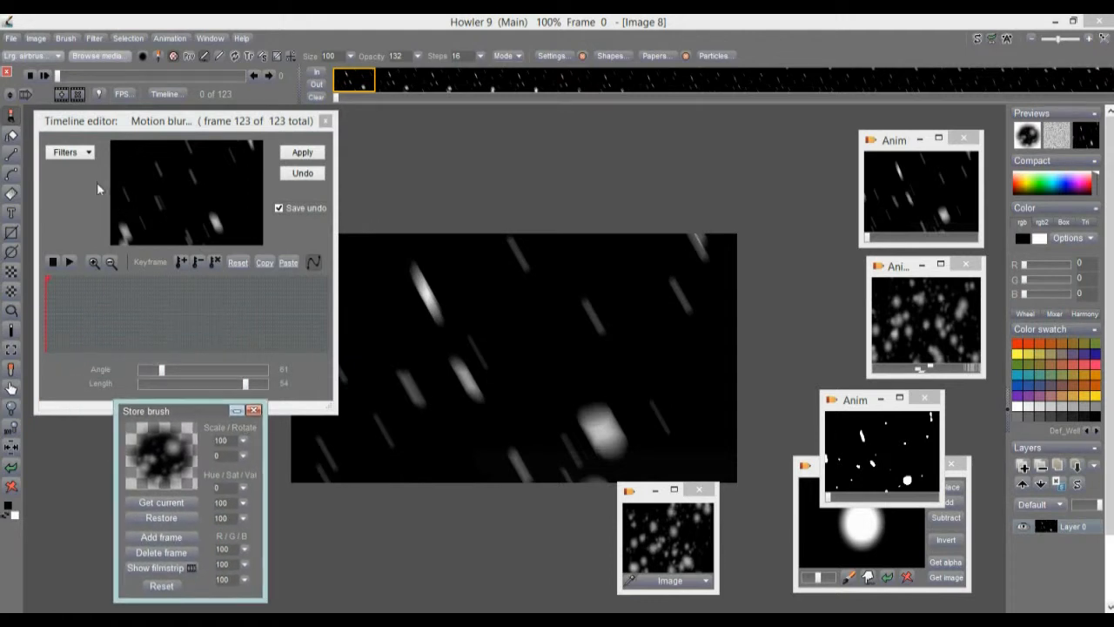
click(88, 153)
drag(262, 195, 267, 342)
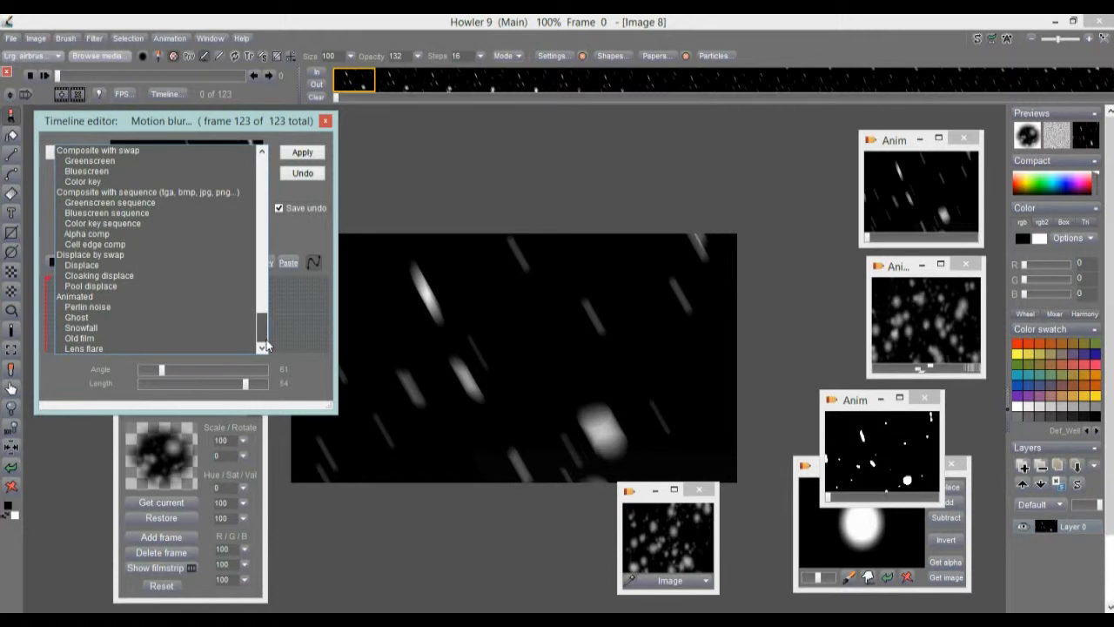
Select the Perlin noise filter with Scale 8, swirly Type 1 and speed 36.
click(93, 308)
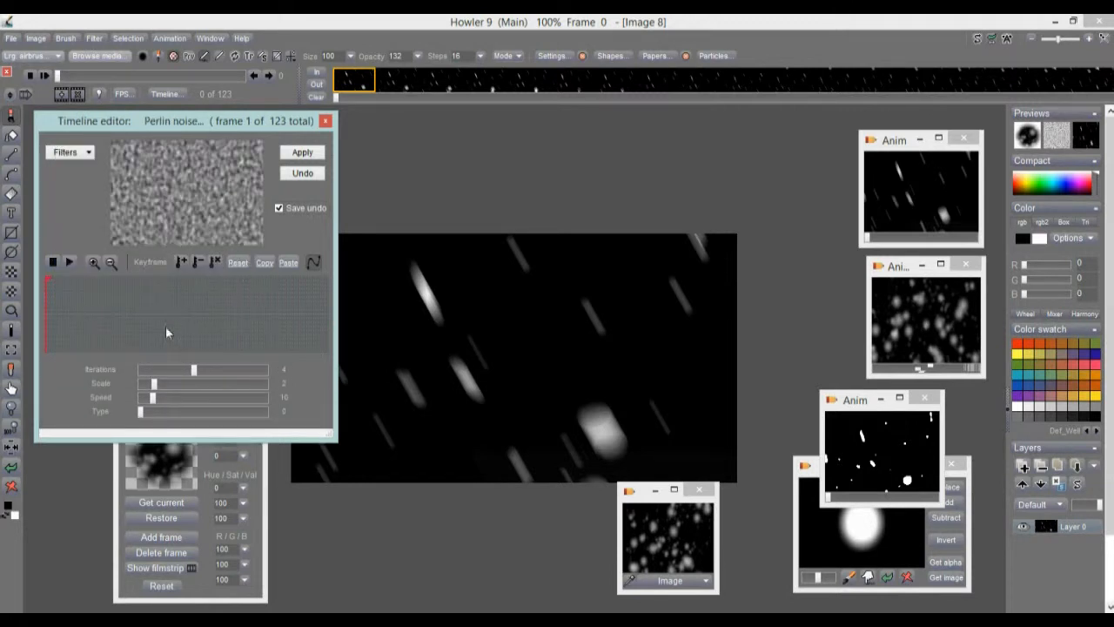
drag(168, 398, 160, 371)
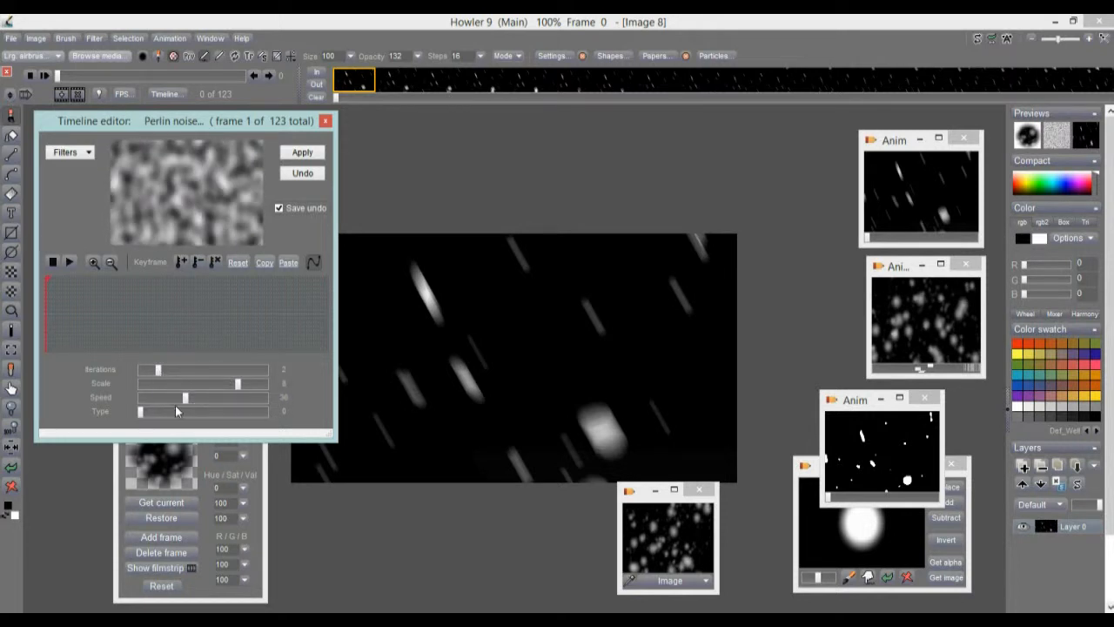
drag(154, 420, 244, 424)
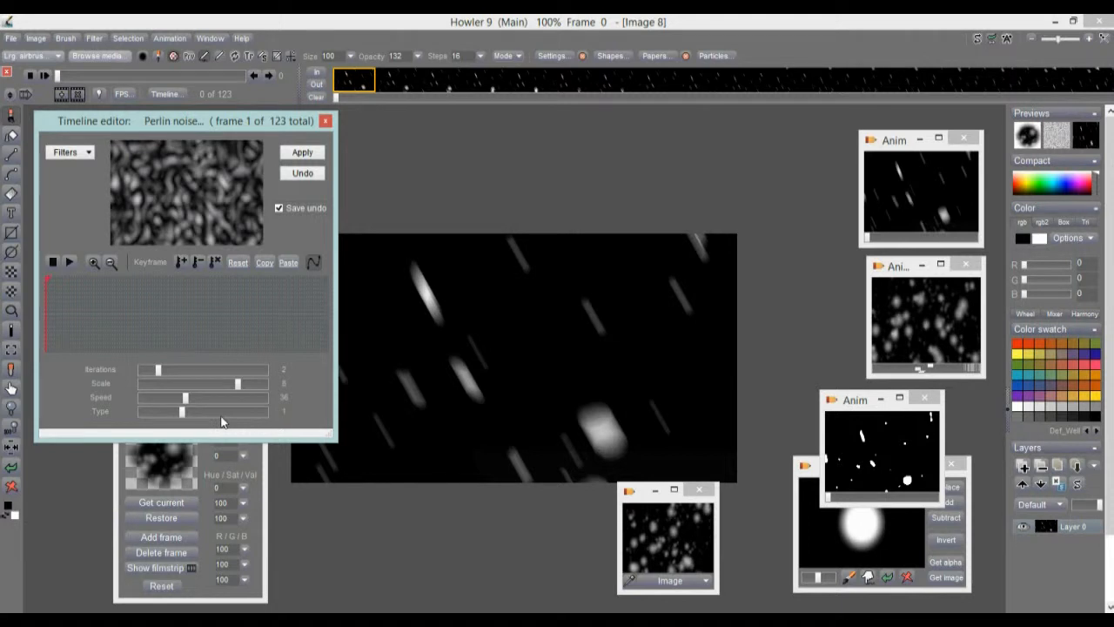
mouse_move(111, 331)
mouse_down()
mouse_move(47, 319)
mouse_move(77, 327)
mouse_move(47, 331)
mouse_up()
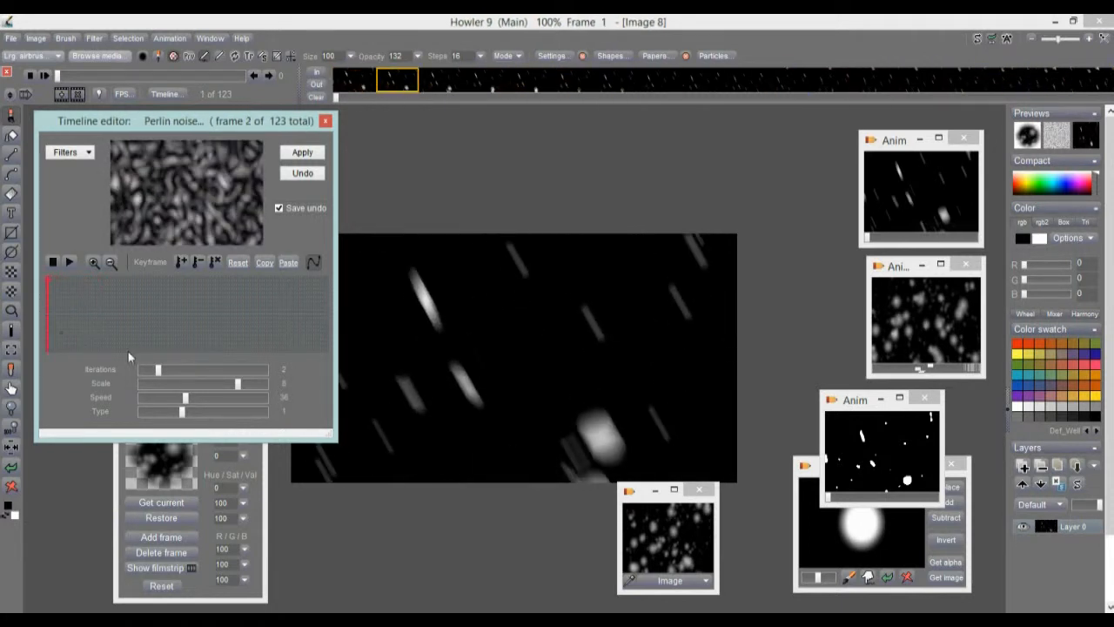
Keyframe noise speed 5 near frame 85 (shifted to ~65) and 100 at frame 121, then render.
mouse_move(195, 331)
mouse_down()
mouse_move(277, 343)
mouse_move(249, 366)
mouse_up()
drag(182, 398, 140, 403)
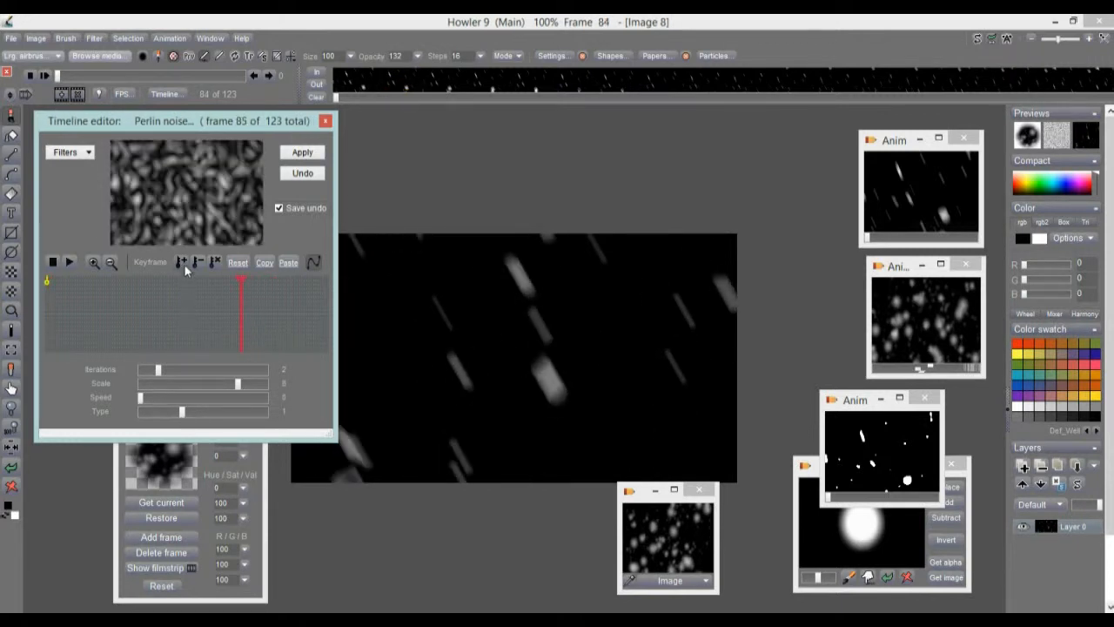
click(183, 262)
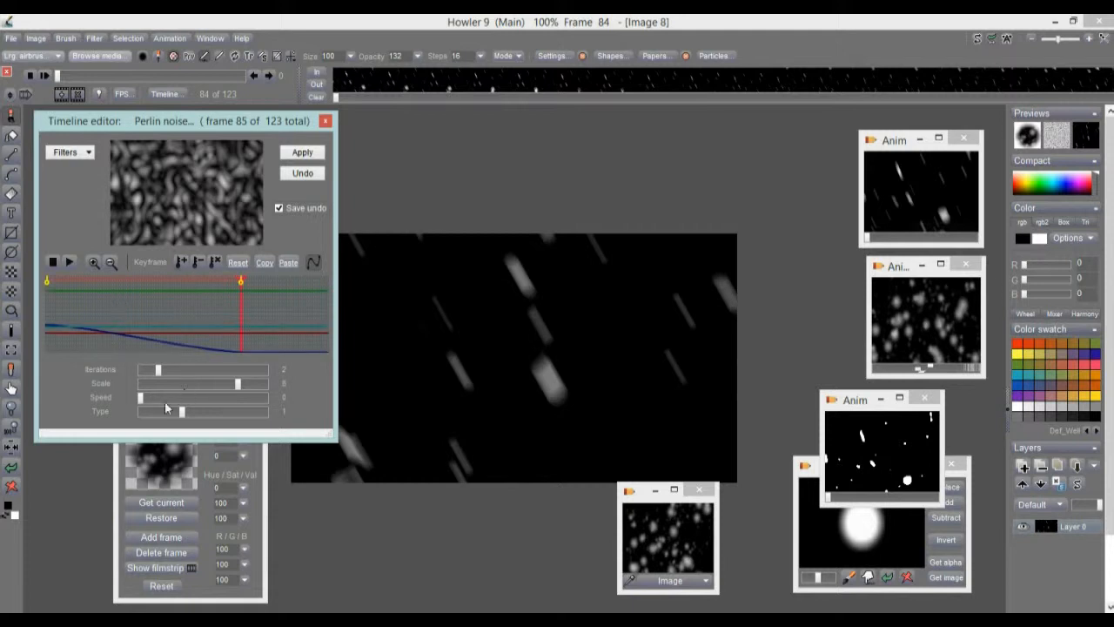
click(326, 310)
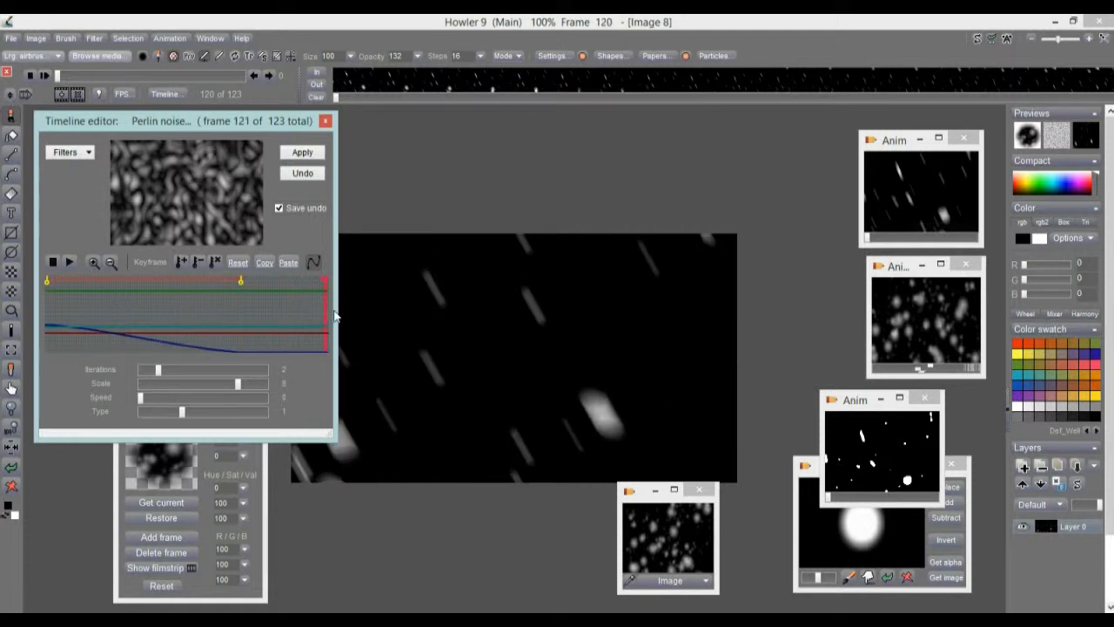
drag(139, 403, 265, 399)
click(184, 262)
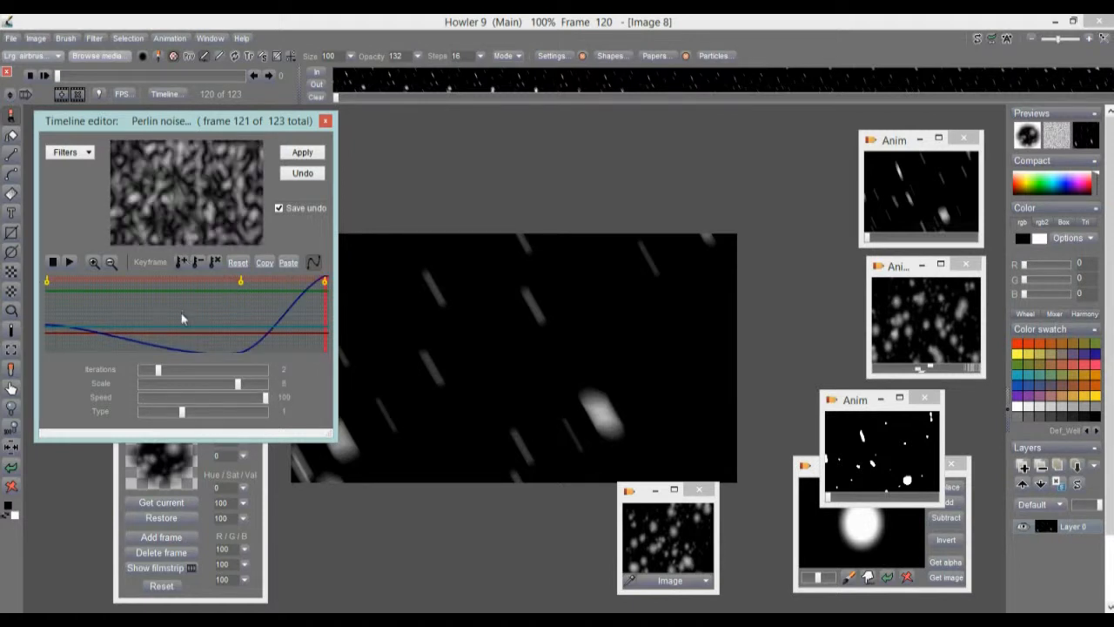
mouse_move(241, 281)
mouse_down()
mouse_move(138, 284)
mouse_move(191, 282)
mouse_up()
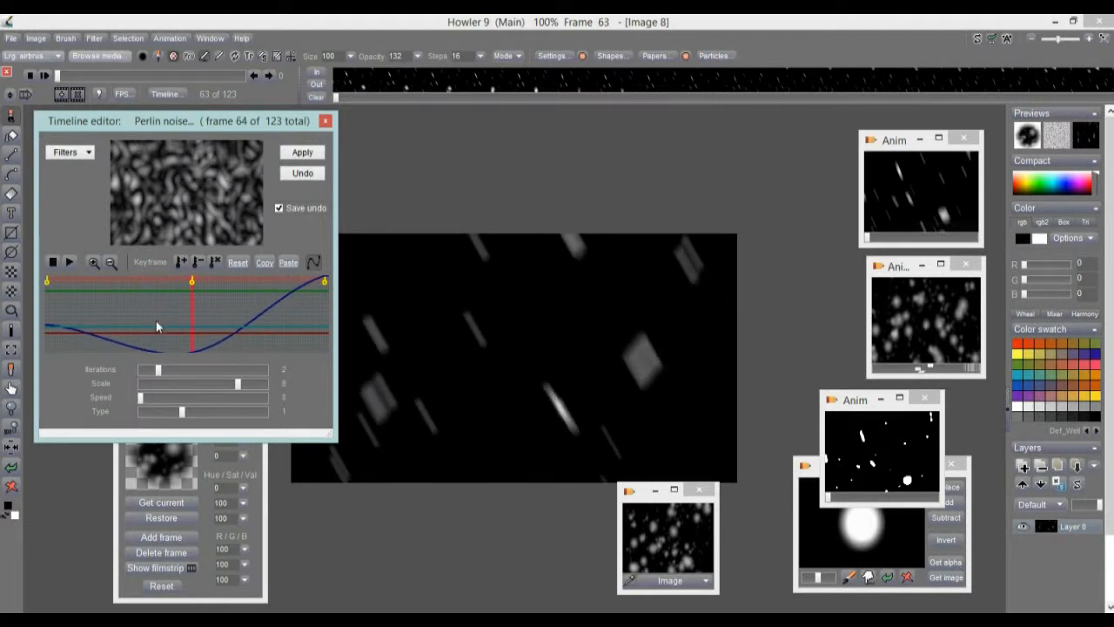
click(310, 153)
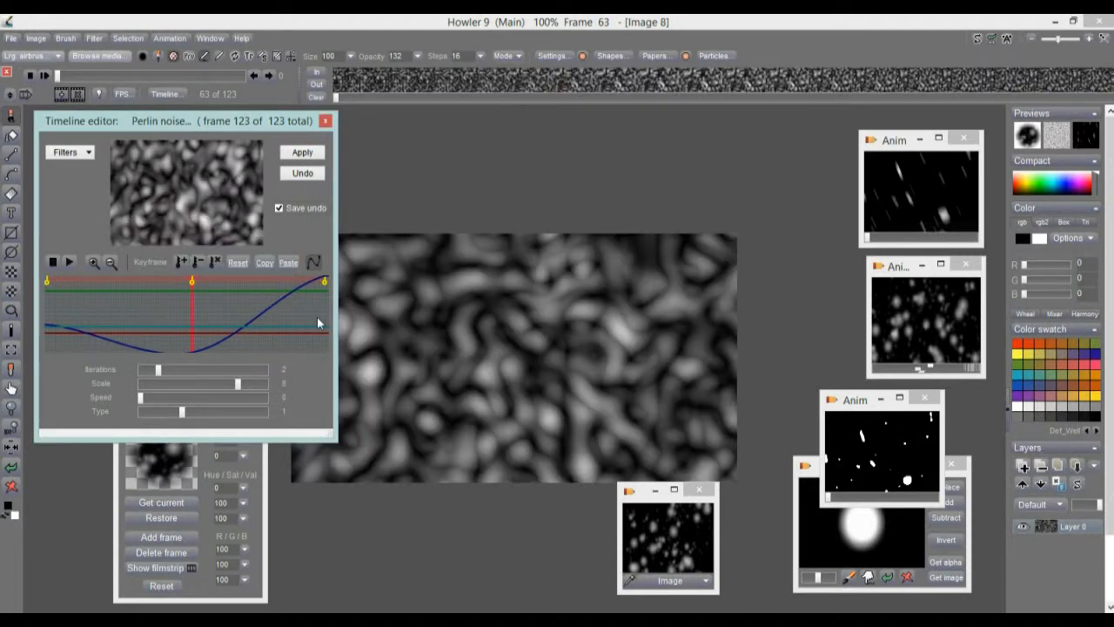
Play back the noise animation, then save it to disc and place its DWA preview top right.
click(46, 75)
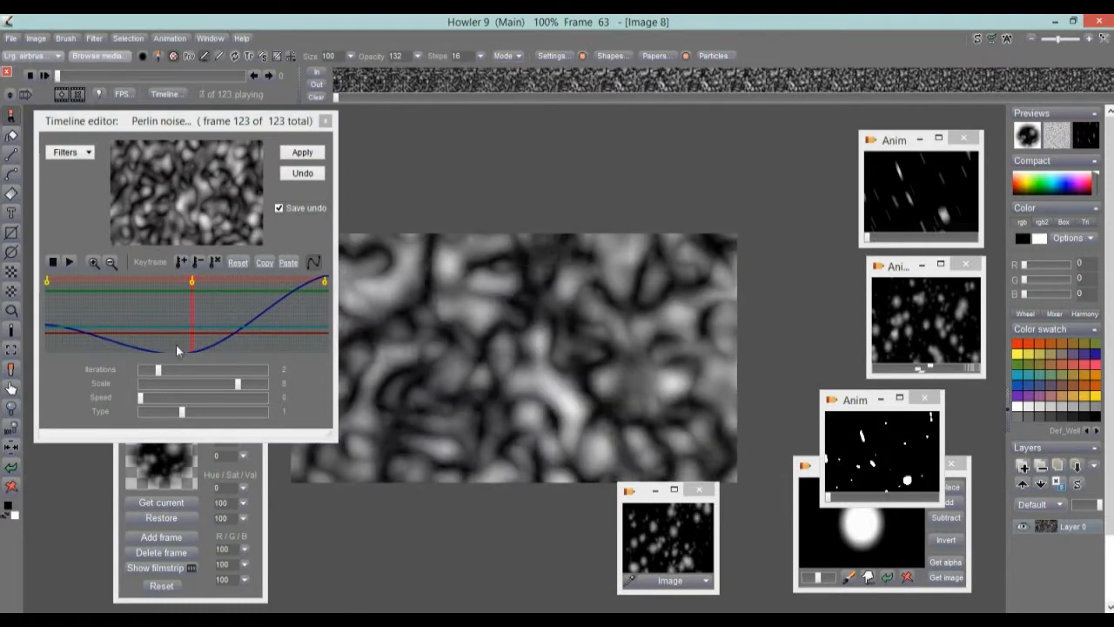
drag(190, 333, 213, 326)
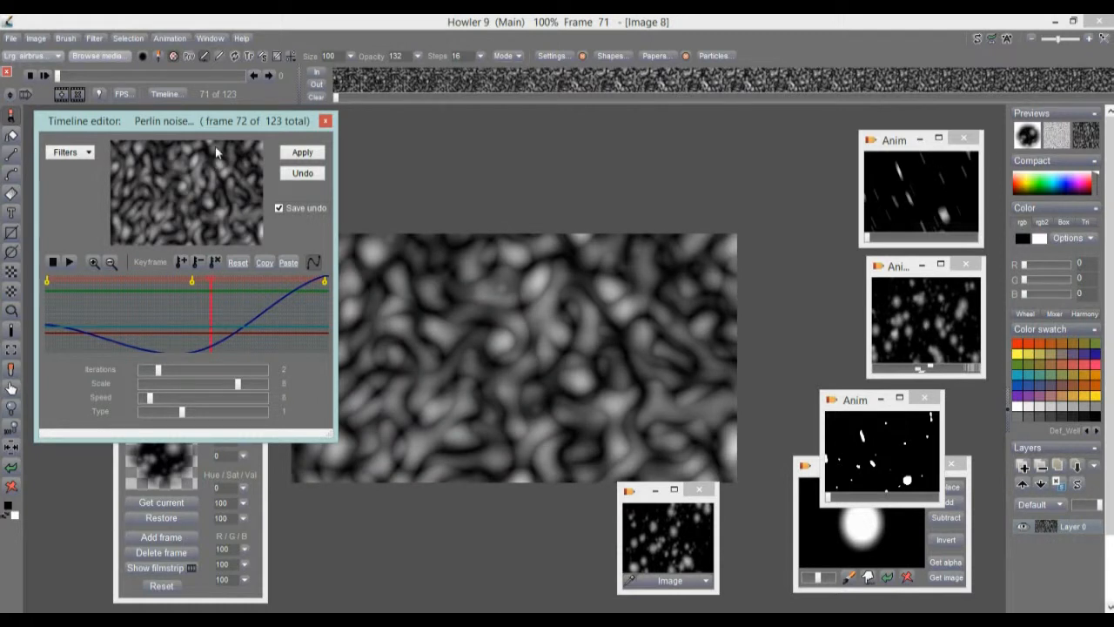
click(169, 39)
mouse_move(287, 94)
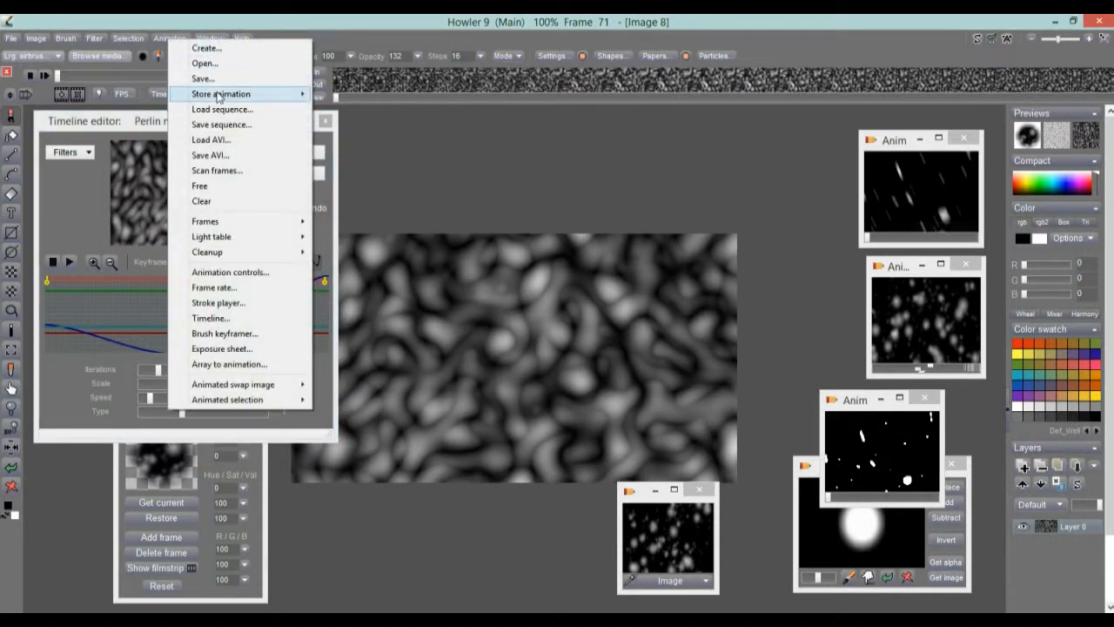
click(348, 109)
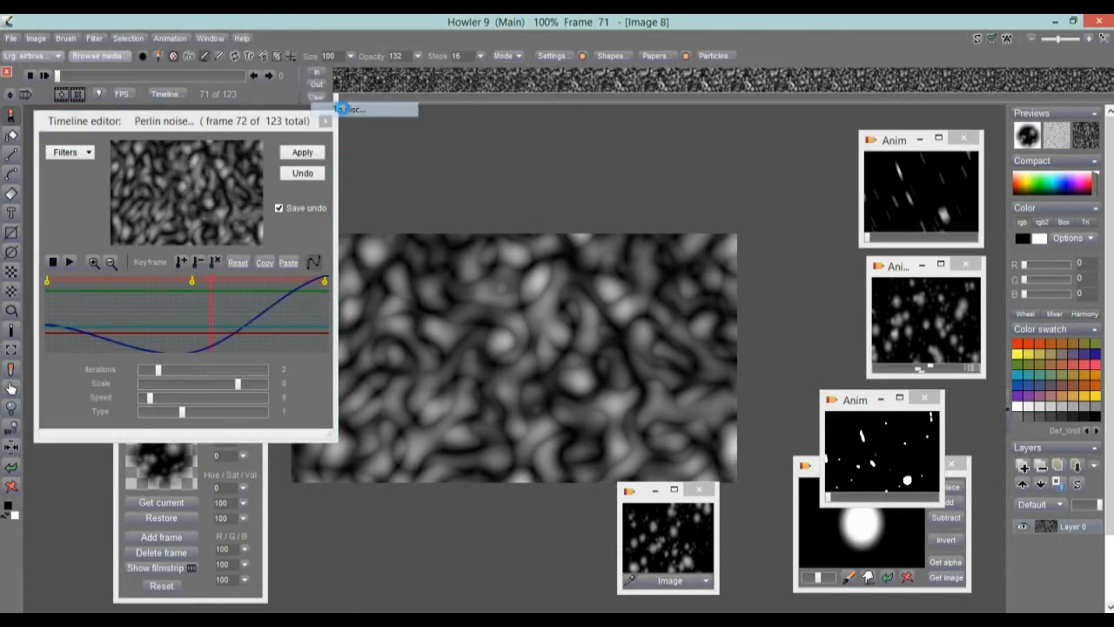
drag(181, 176, 744, 136)
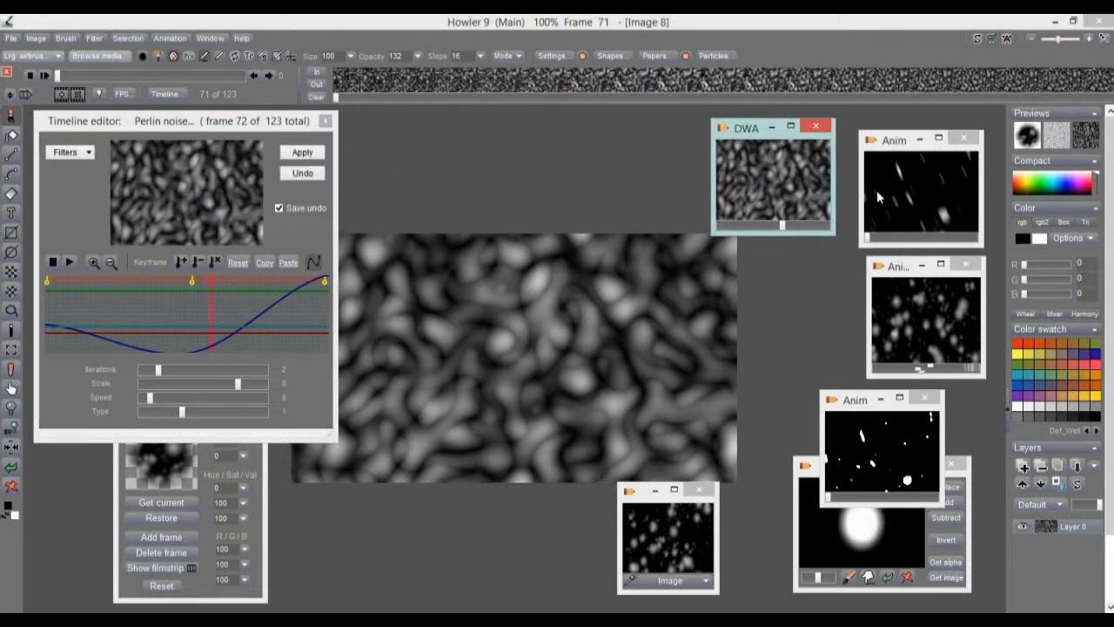
Open the Animation menu and dismiss it without choosing a command.
click(162, 38)
mouse_move(228, 101)
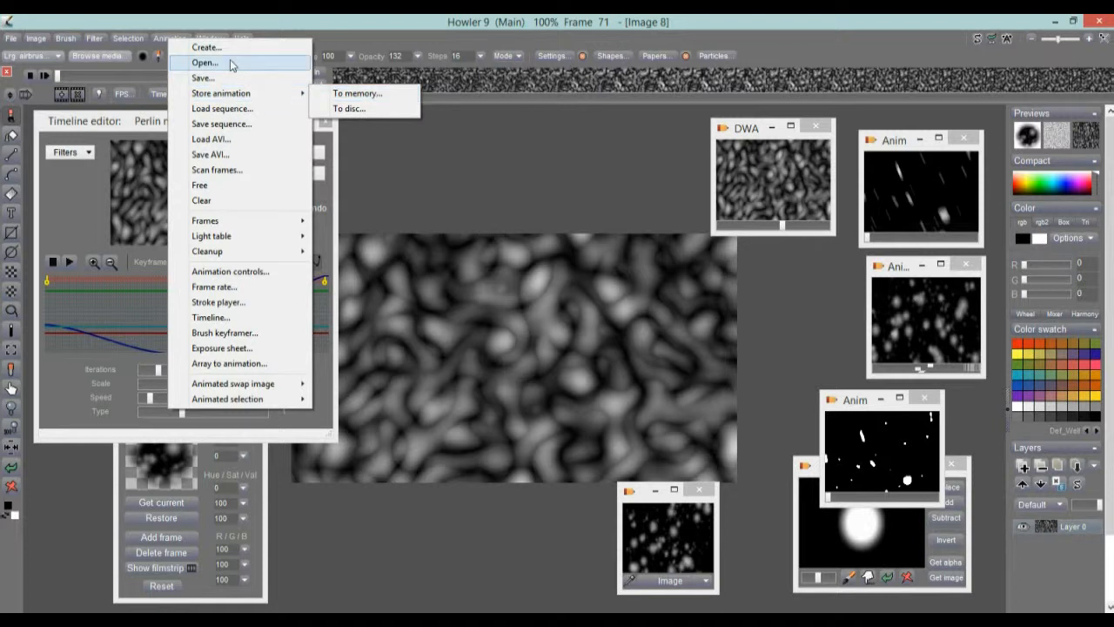
click(282, 19)
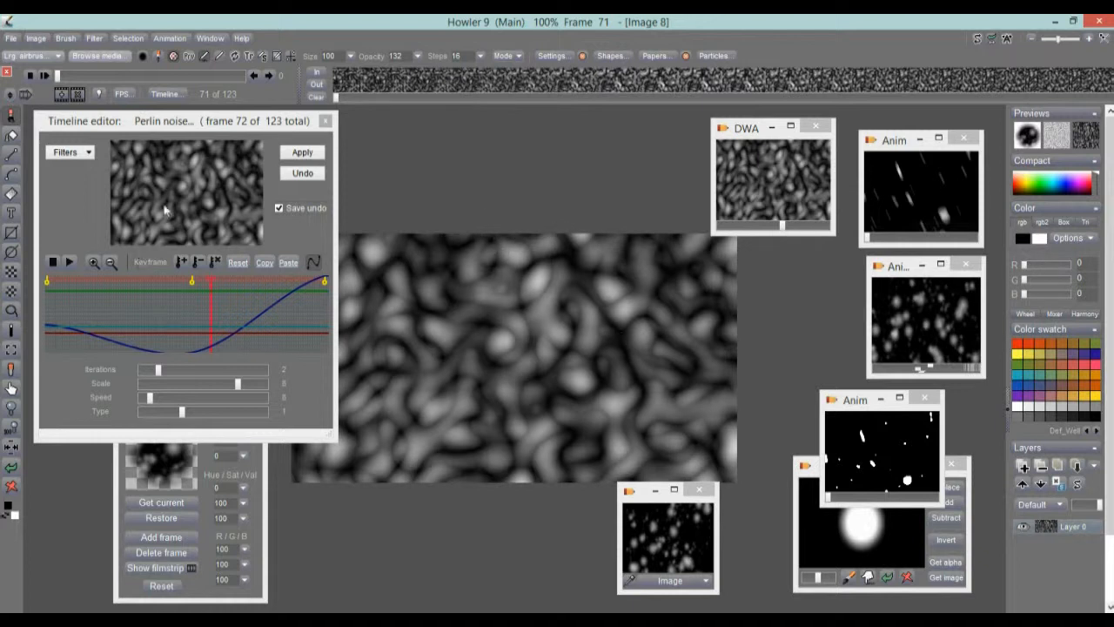
Close the Timeline editor and restore the streaks, bokeh and white-specks animations in turn.
click(325, 120)
double_click(947, 213)
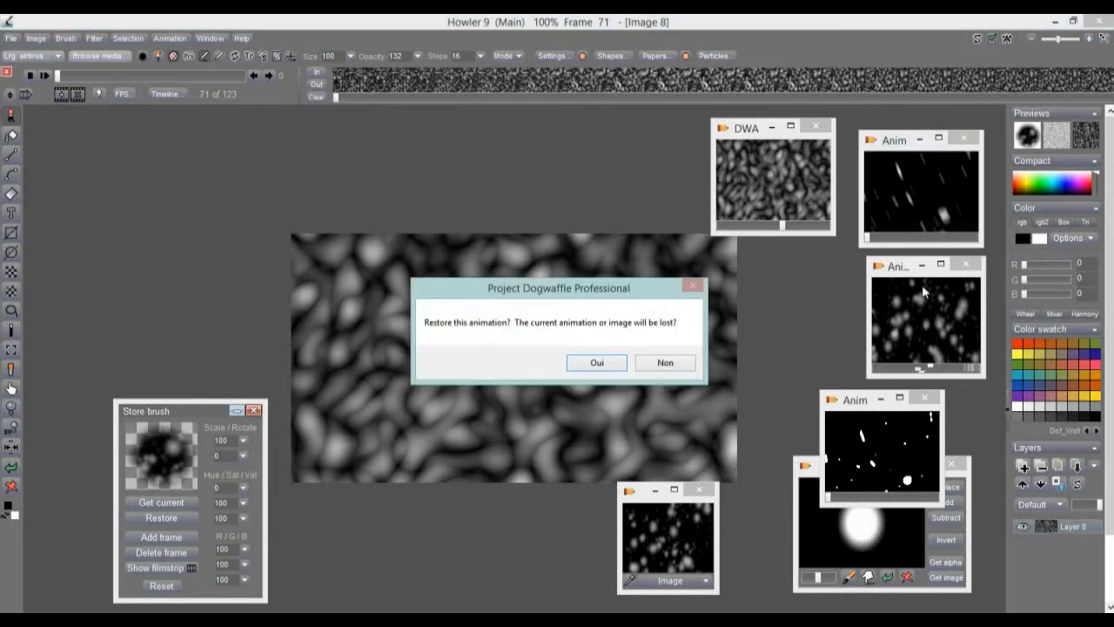
click(600, 365)
double_click(949, 311)
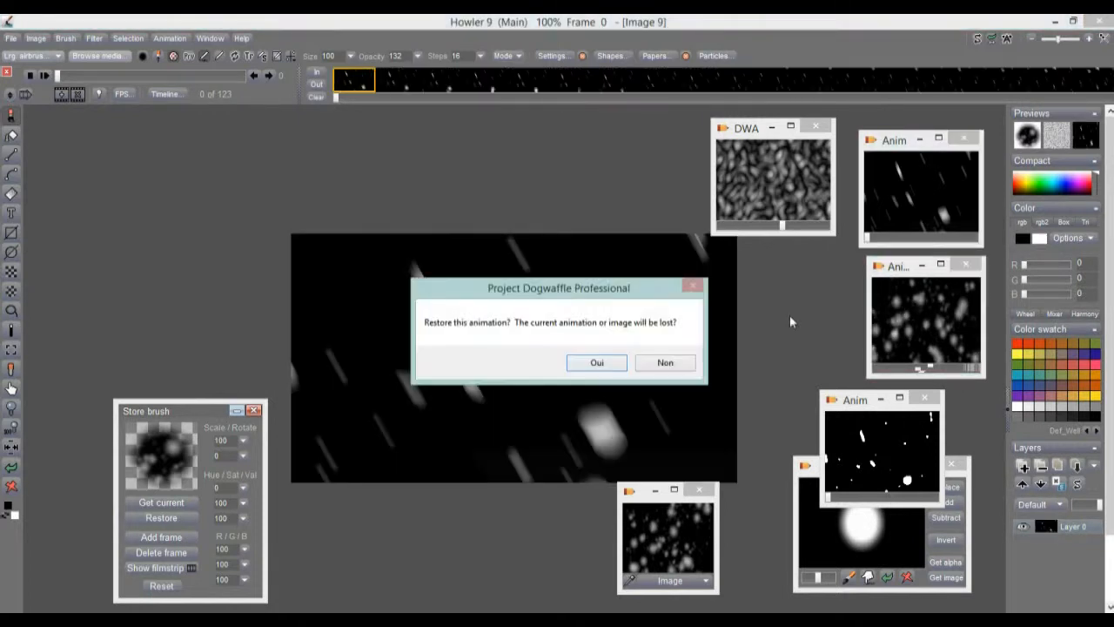
click(597, 362)
click(864, 444)
double_click(864, 444)
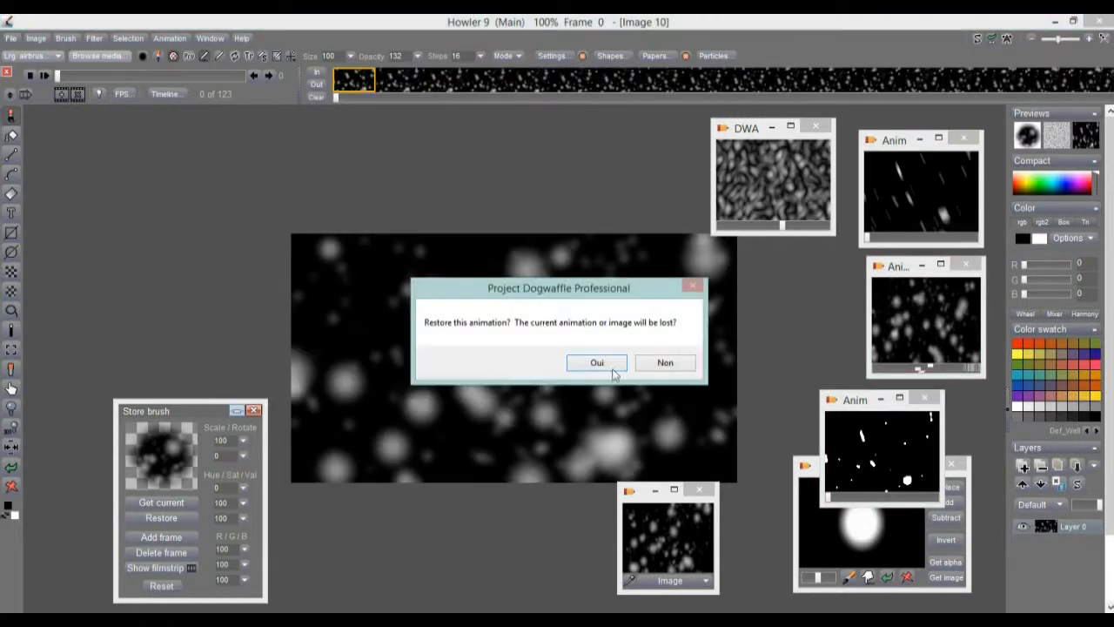
click(607, 363)
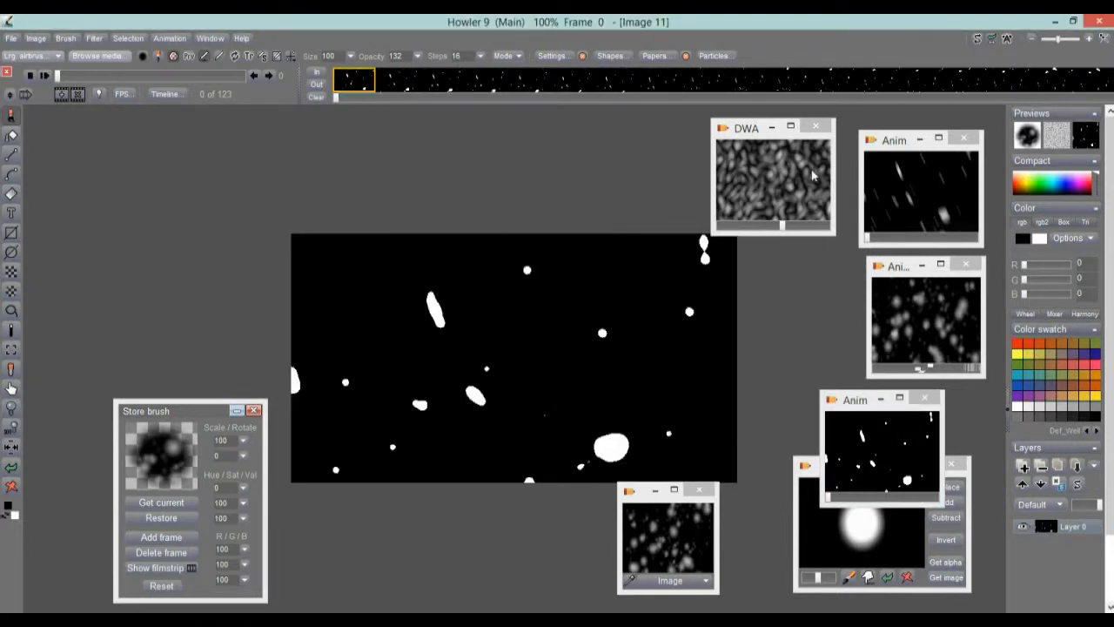
Restore the DWA noise animation, then finish with the blurred-dots animation loaded.
double_click(786, 182)
click(602, 366)
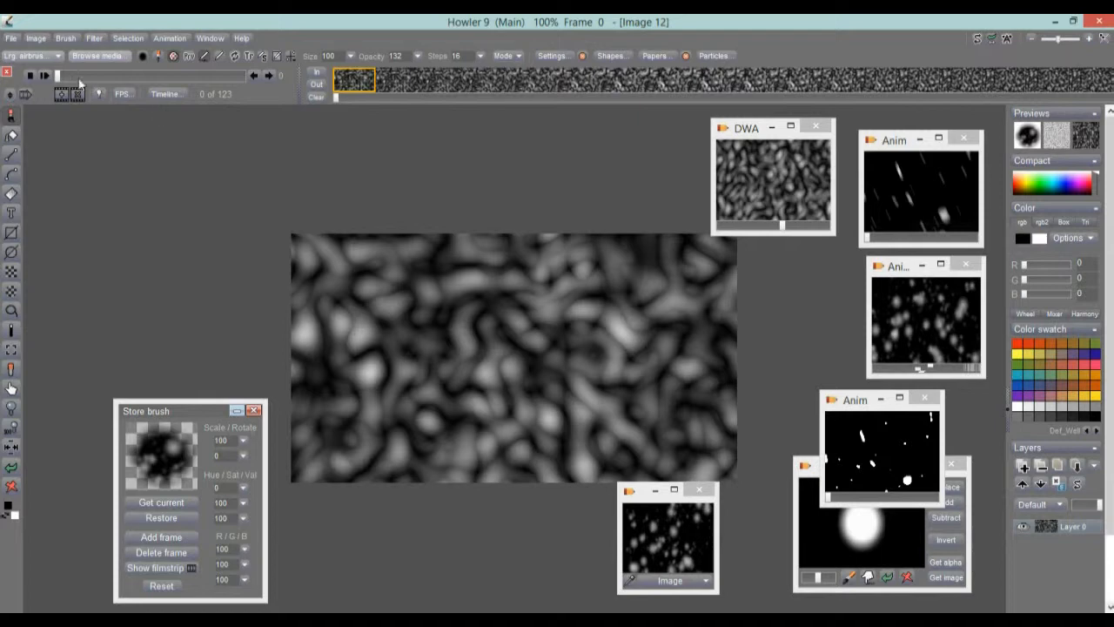
mouse_move(67, 78)
mouse_down()
mouse_move(227, 77)
mouse_move(69, 77)
mouse_up()
click(931, 303)
click(597, 362)
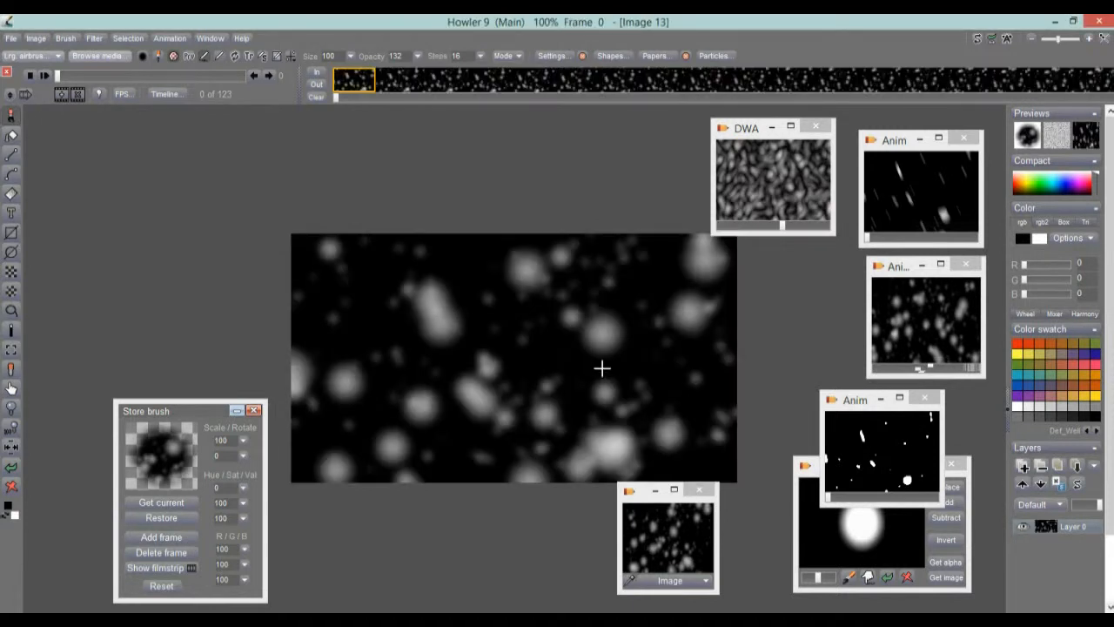
Launch Filter > Transform > Puppy Ray GPU and set render quality to Final render.
click(95, 39)
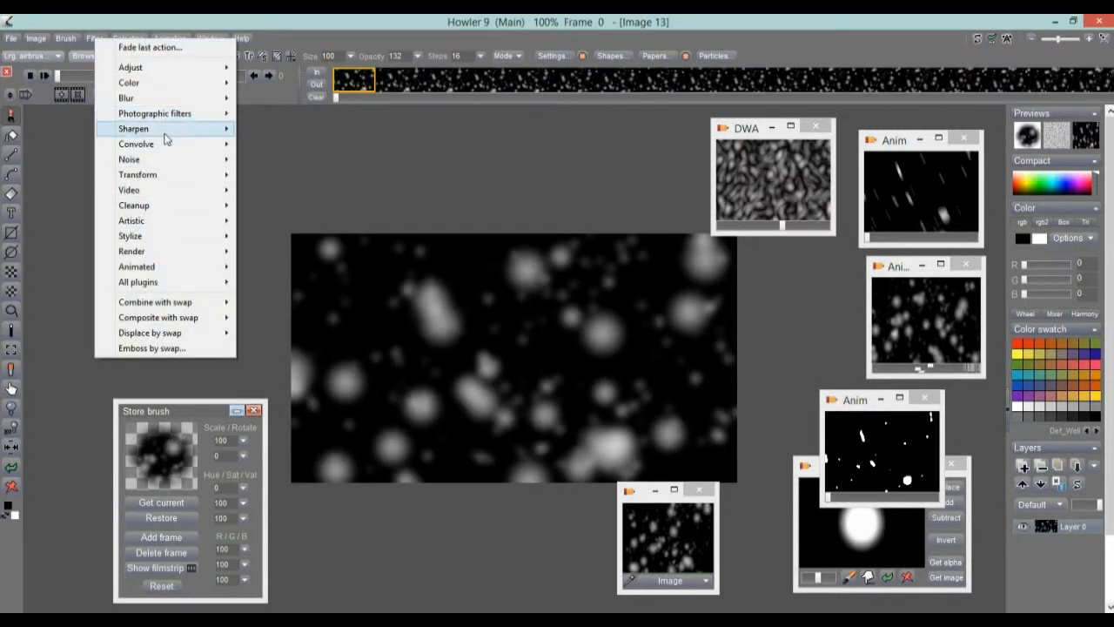
mouse_move(175, 176)
mouse_move(308, 251)
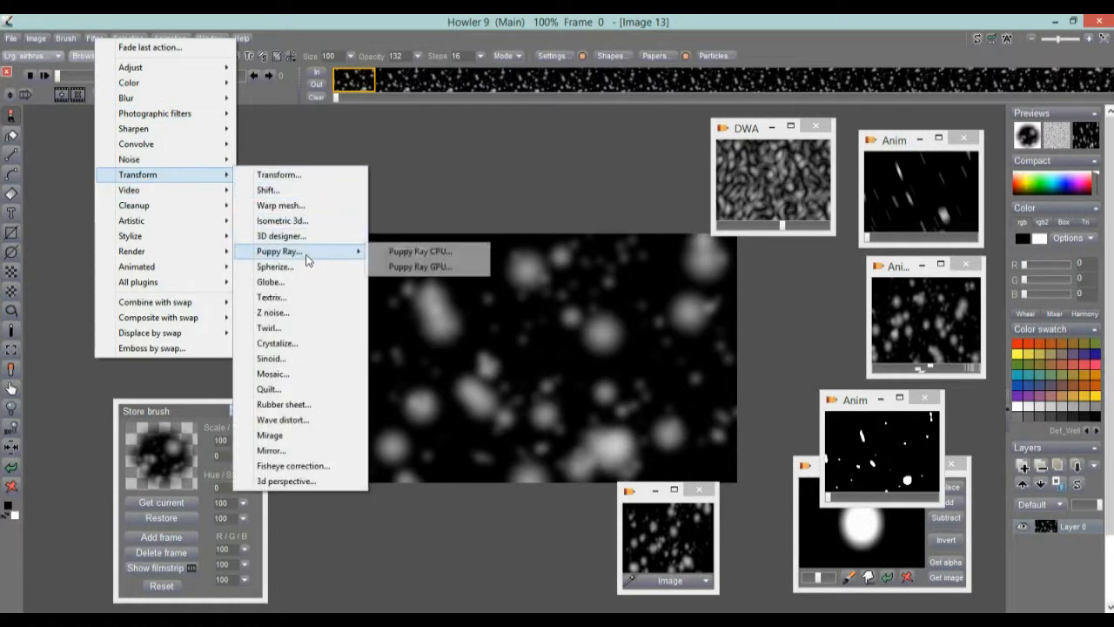
click(424, 268)
drag(504, 150, 130, 137)
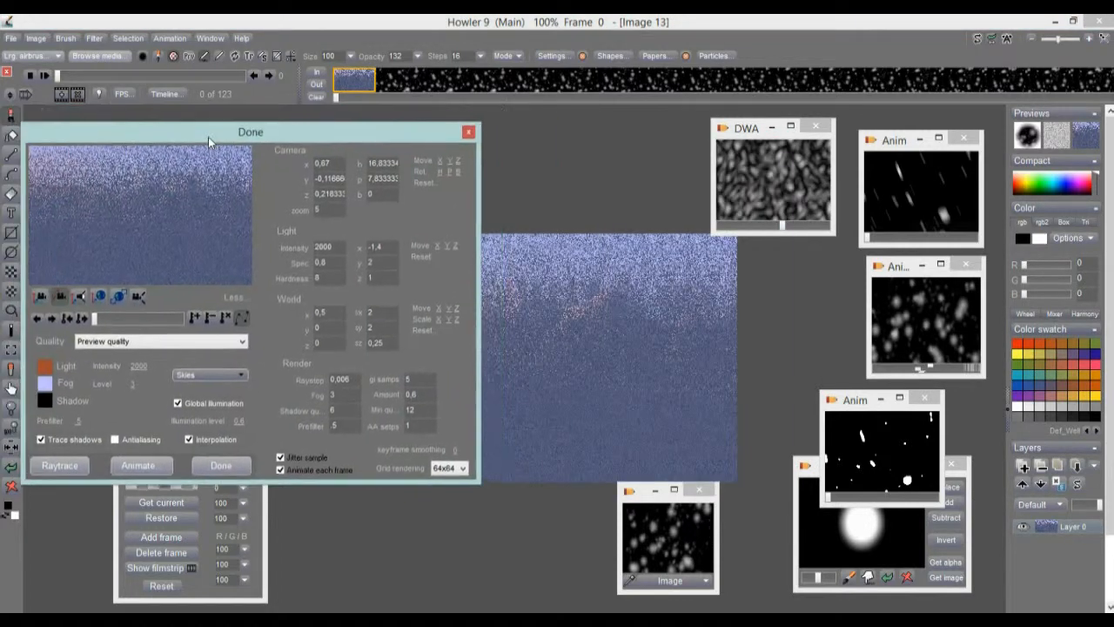
click(172, 345)
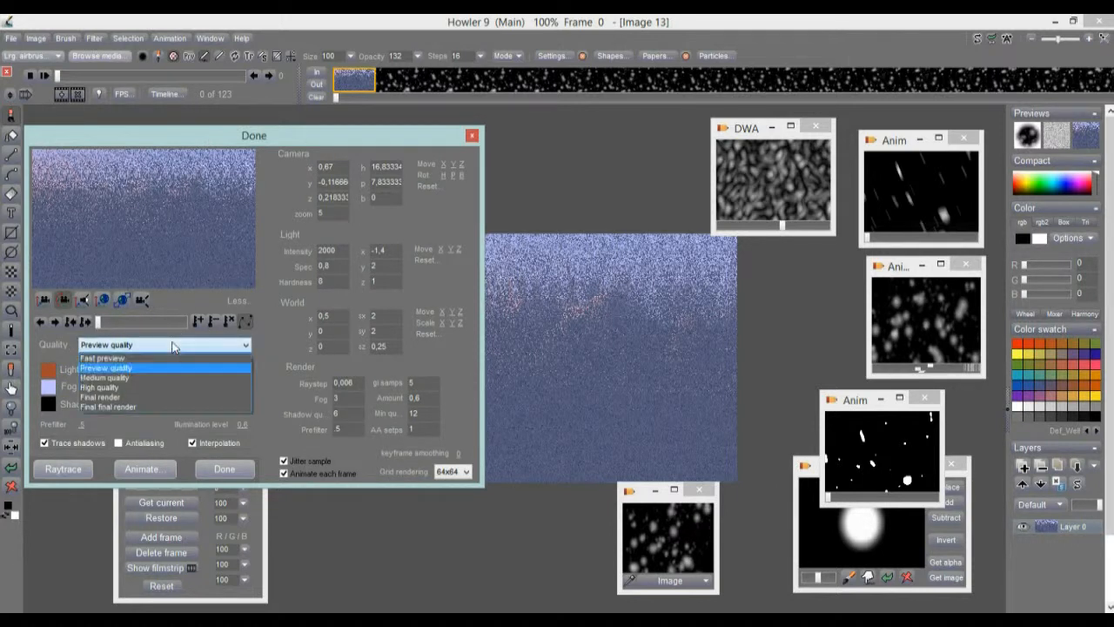
click(129, 396)
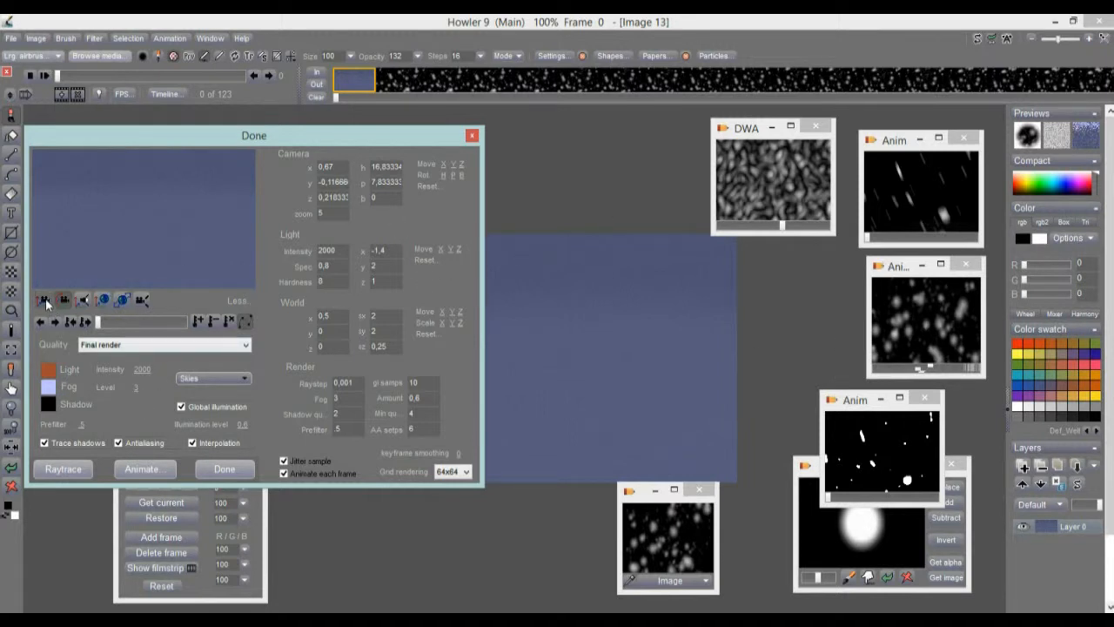
Adjust the camera height over the terrain and switch render quality to High quality.
drag(156, 199, 154, 199)
drag(167, 467, 173, 215)
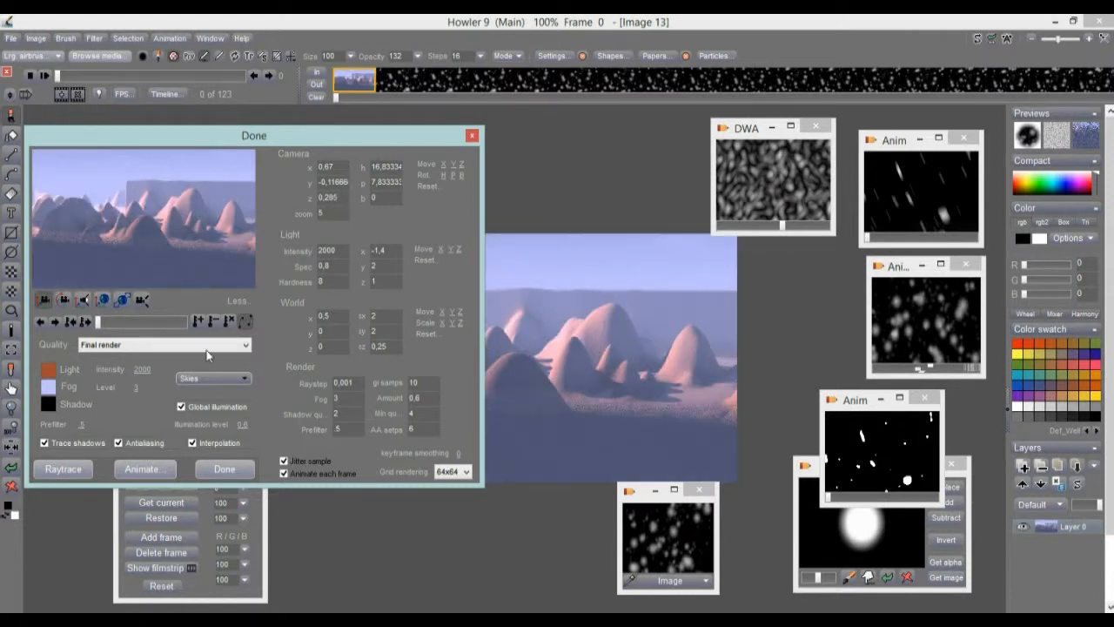
click(108, 349)
click(109, 389)
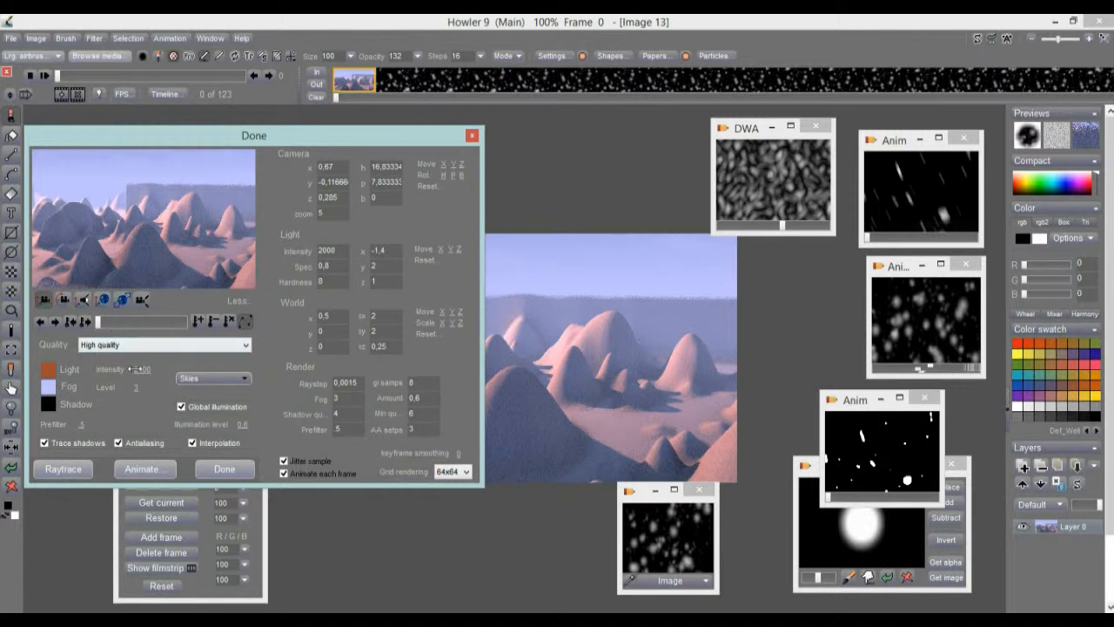
click(148, 468)
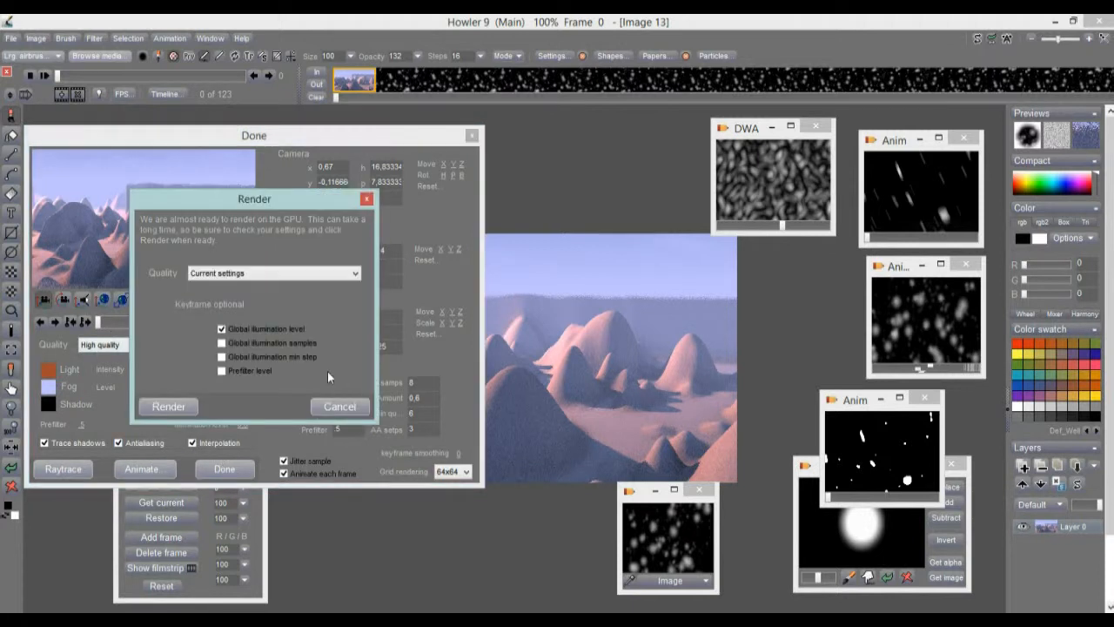
Raytrace all 123 frames into High-quality pink mountain landscapes, then close Puppy Ray.
click(177, 407)
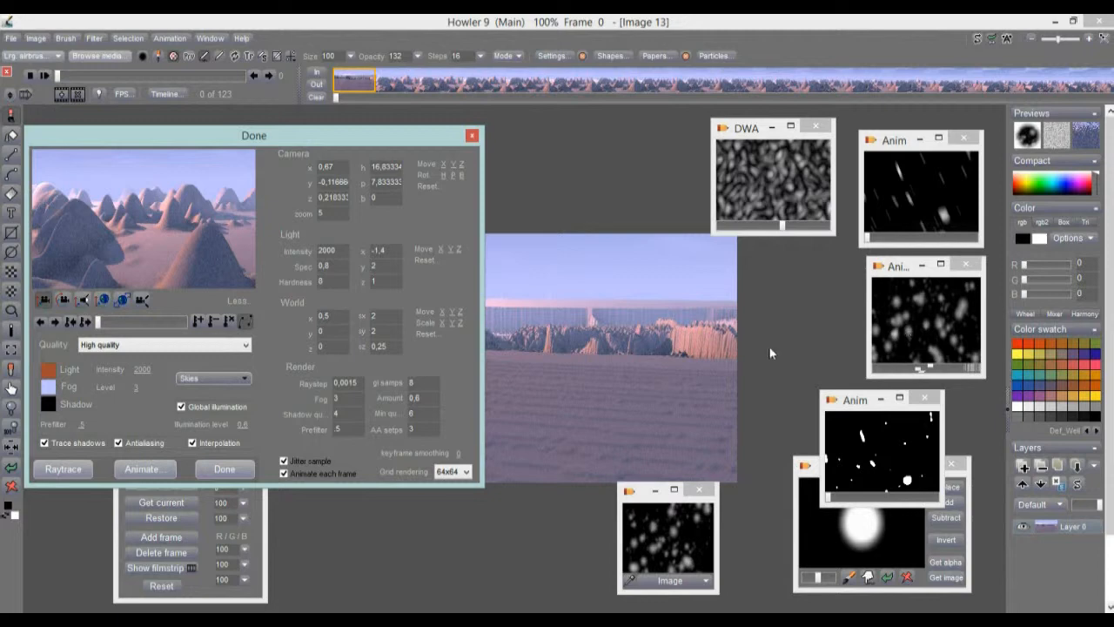
click(223, 469)
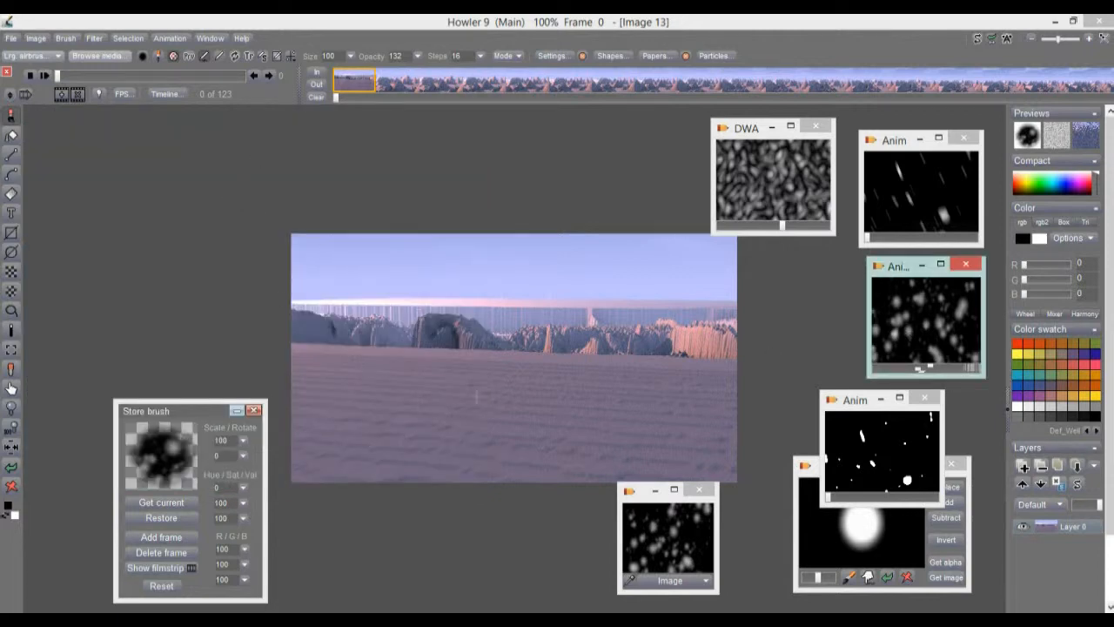
Preview the rendered frames up to frame 73 and delete the faulty purple-plain first frame.
mouse_move(60, 77)
mouse_down()
mouse_move(69, 79)
mouse_move(53, 85)
mouse_up()
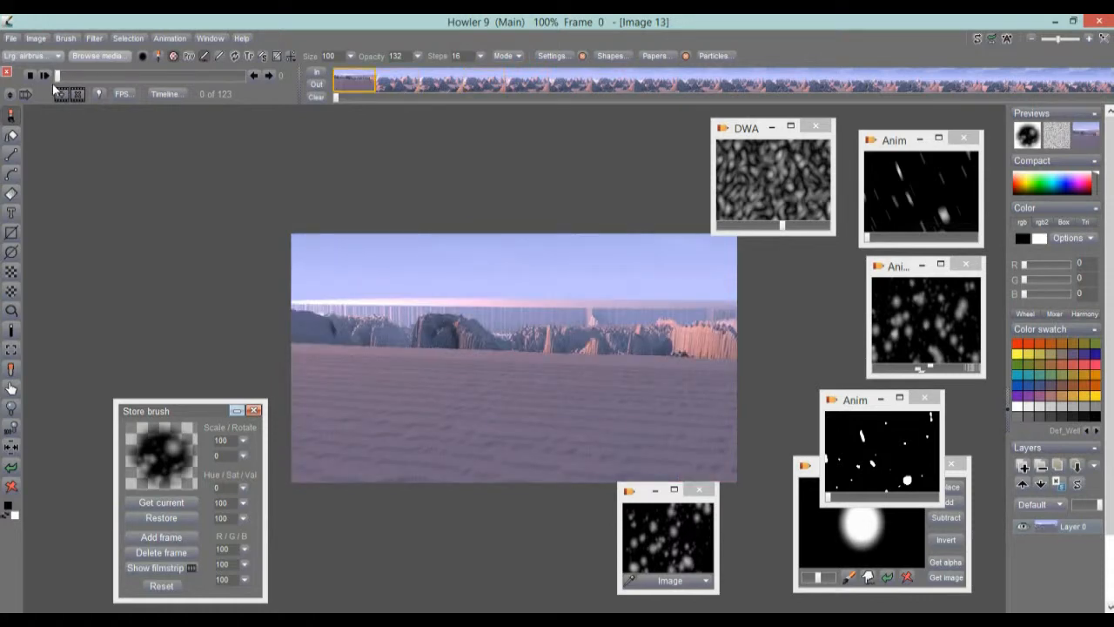
mouse_move(54, 83)
mouse_down()
mouse_move(262, 84)
mouse_move(56, 80)
mouse_up()
click(75, 100)
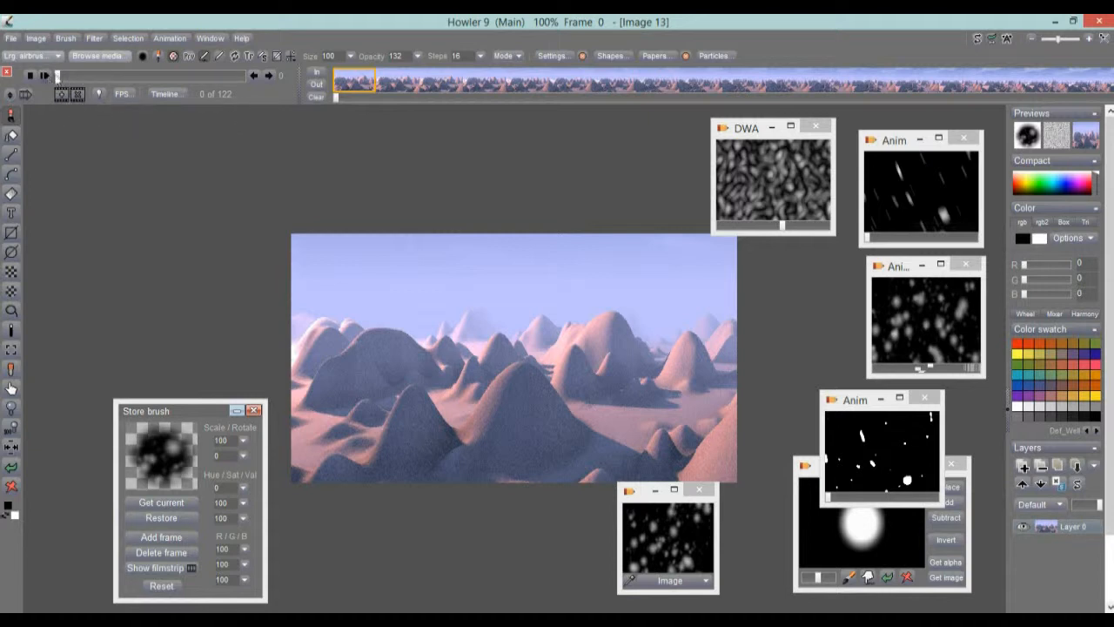
Set the animation's playback rate to 30 fps (NTSC video) and play it.
click(60, 93)
click(123, 94)
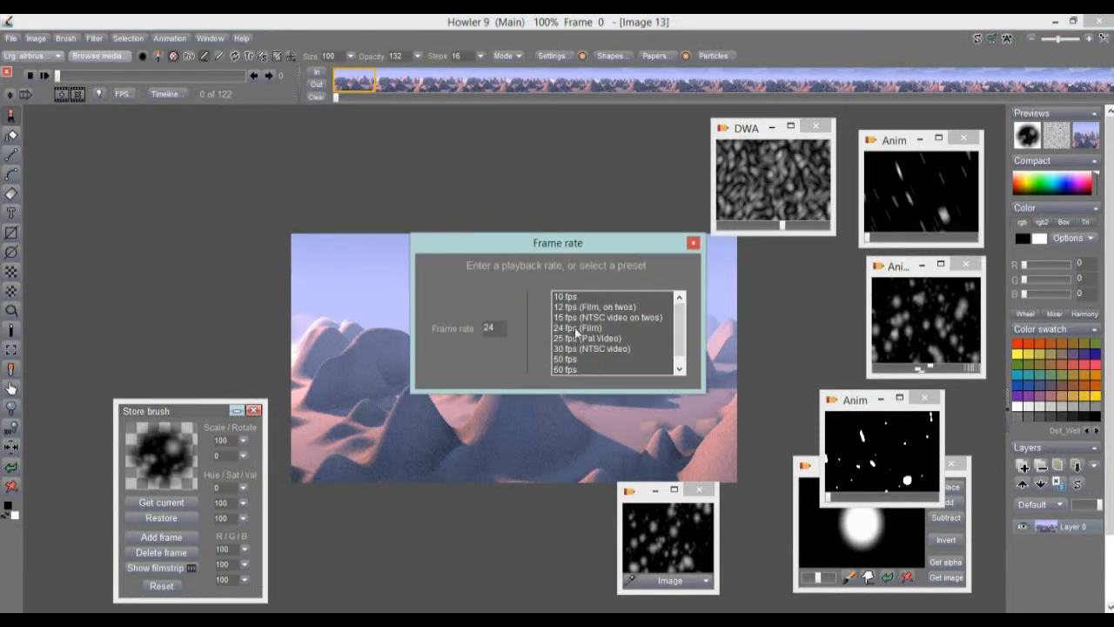
scroll(685, 344, down, 1)
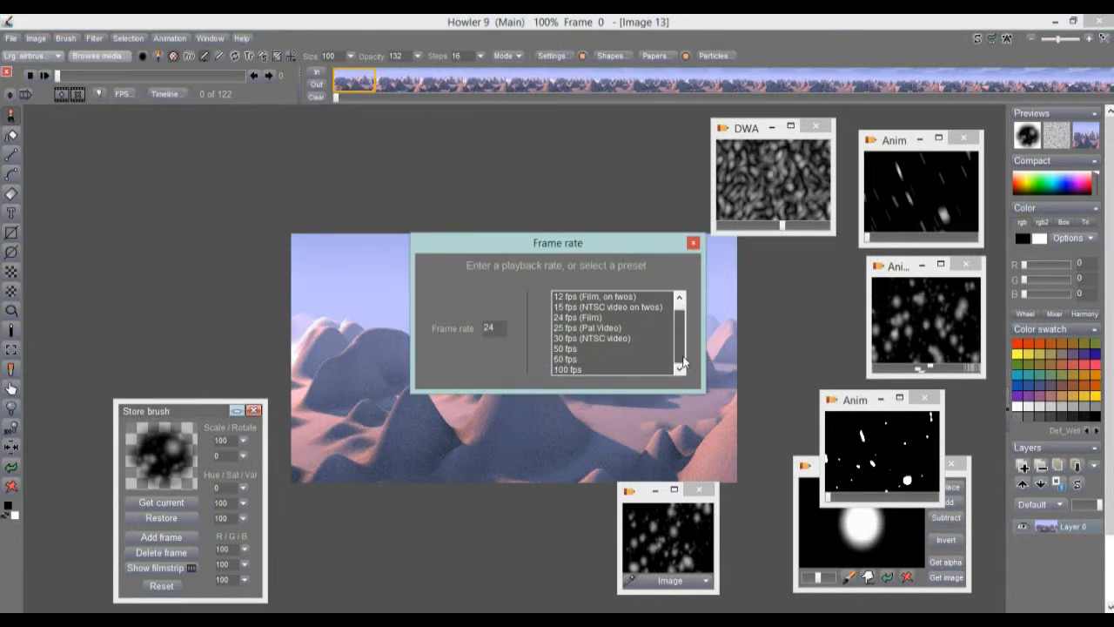
click(584, 338)
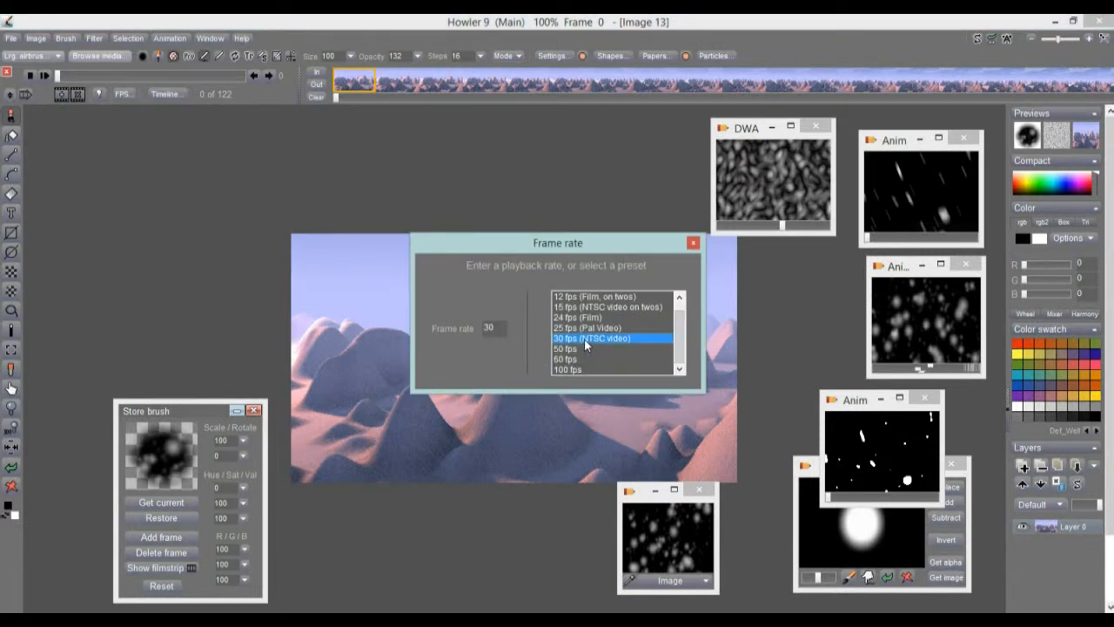
click(693, 244)
click(46, 77)
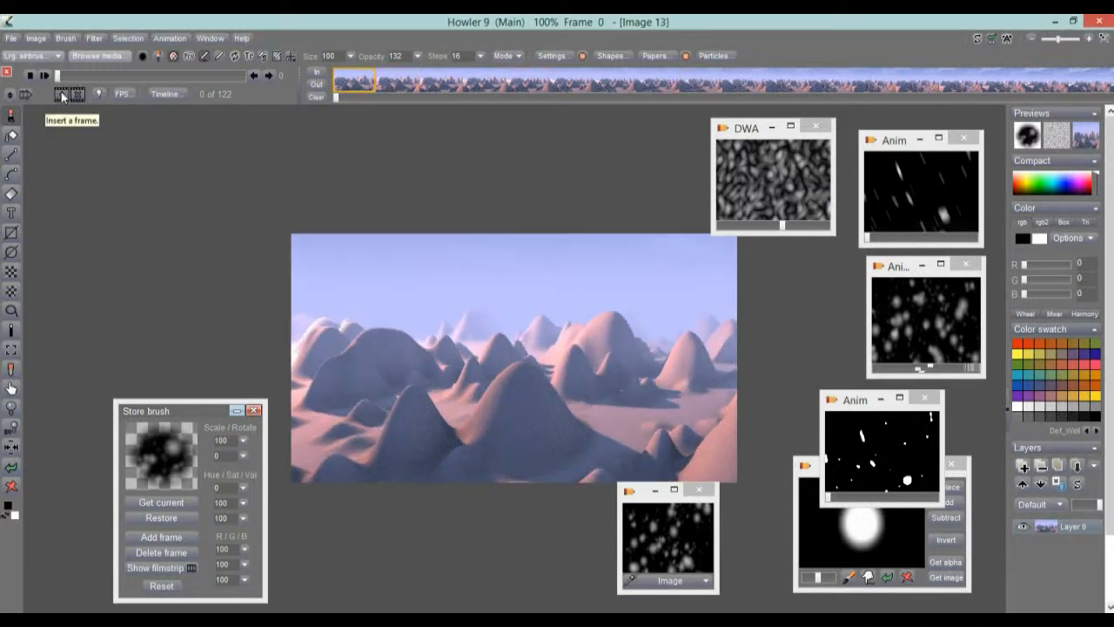
Insert one frame to restore 123 frames, then play the landscape animation from frame 0.
click(62, 96)
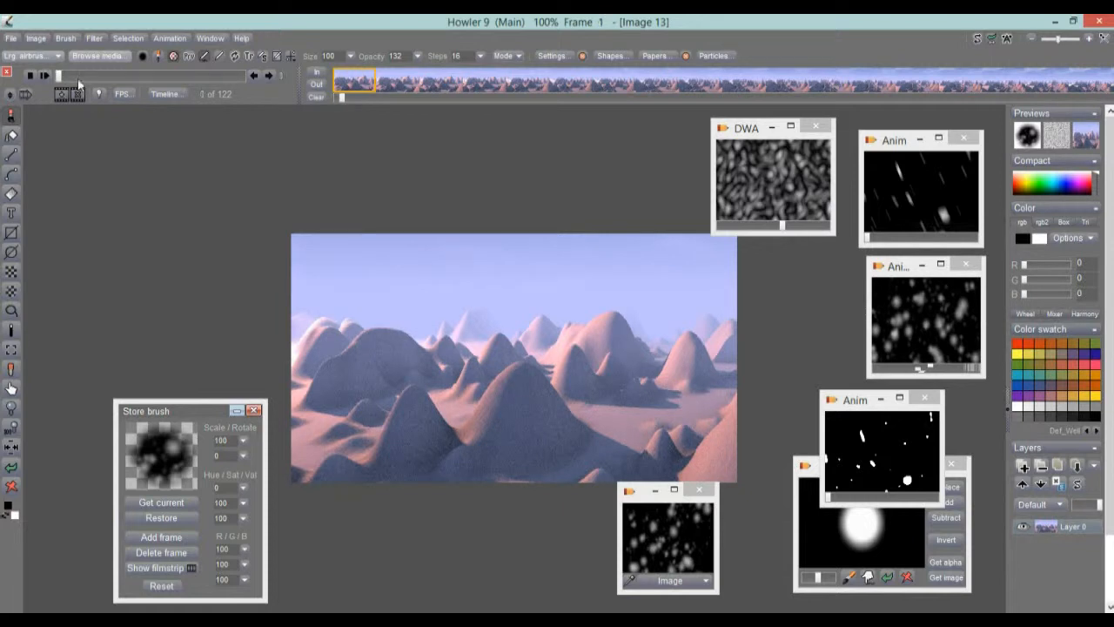
click(58, 78)
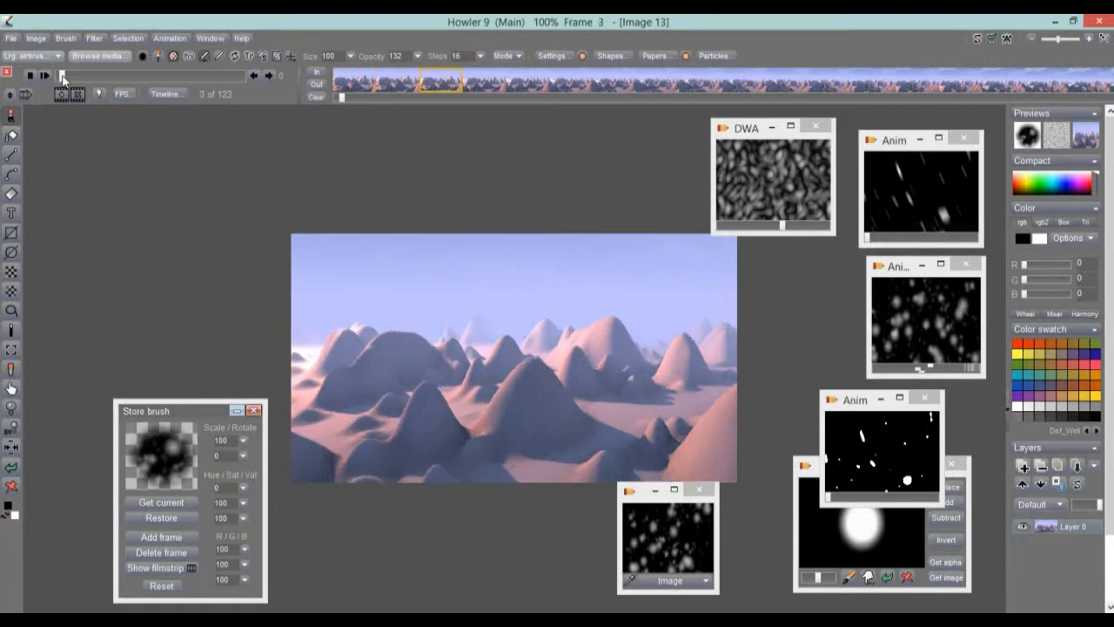
click(273, 76)
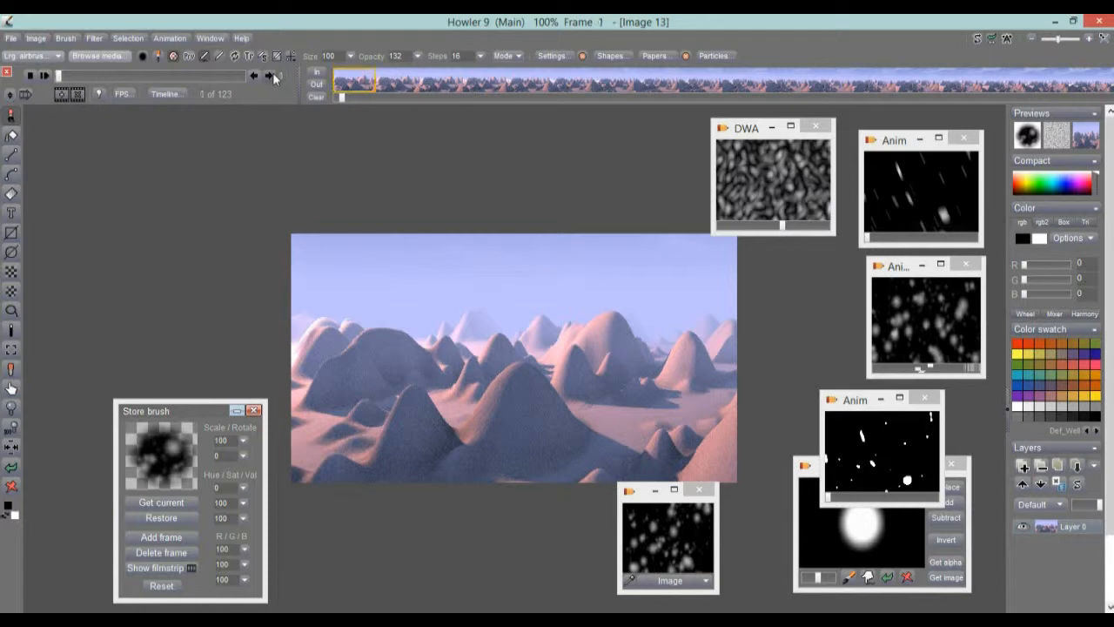
click(51, 79)
click(43, 74)
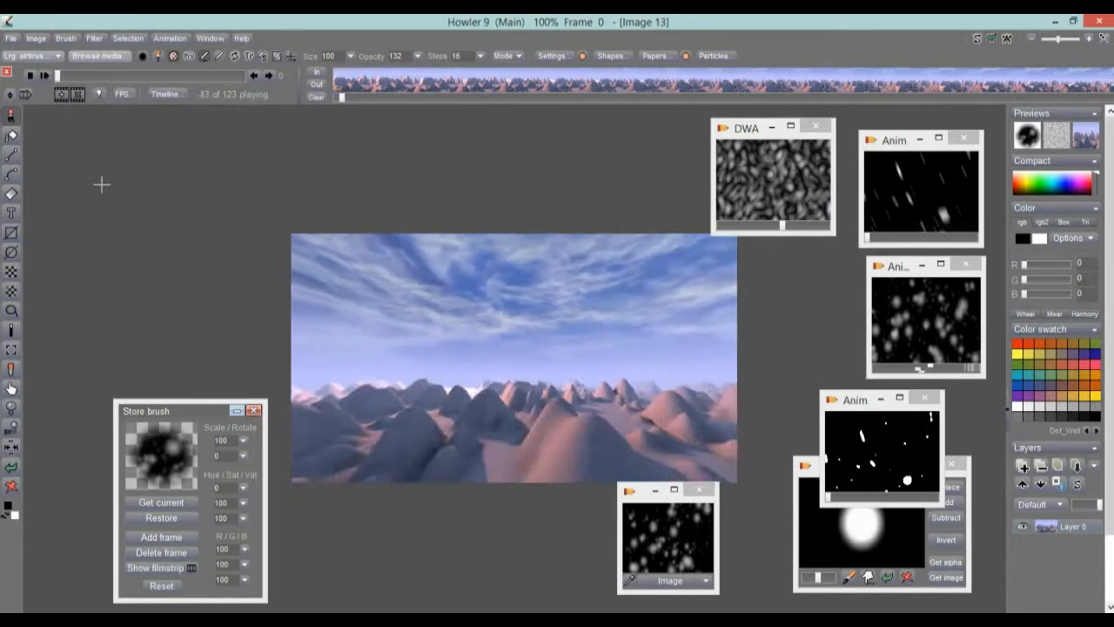